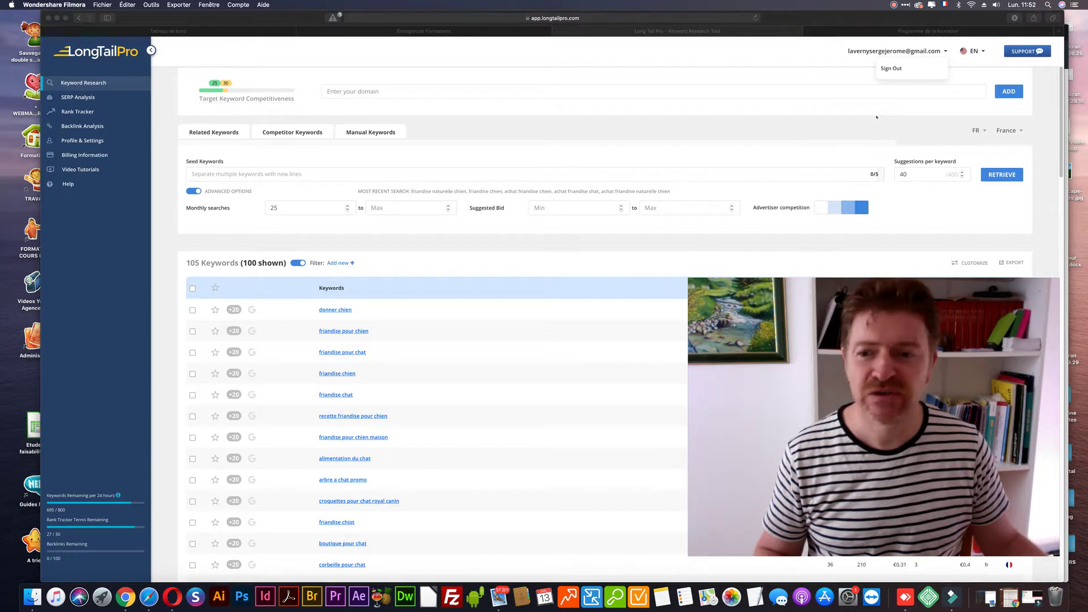
# Step: Examine the Friandise chien keyword table, comparing the keywords' average KC, volume, bid and rank value
pyautogui.moveTo(889, 19); pyautogui.dragTo(890, 26)
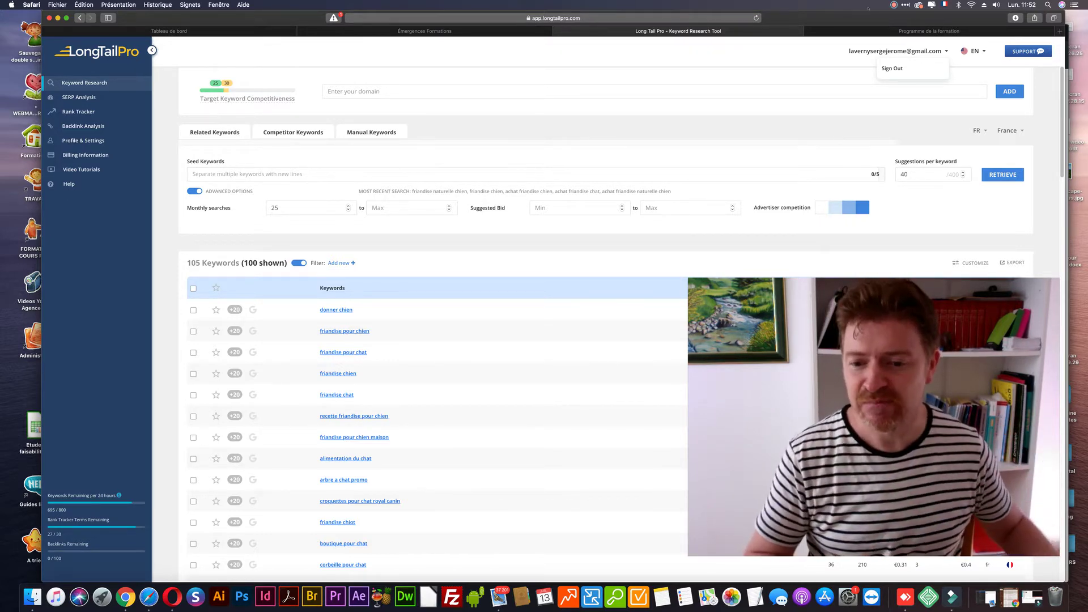
pyautogui.scroll(-1, 618, 314)
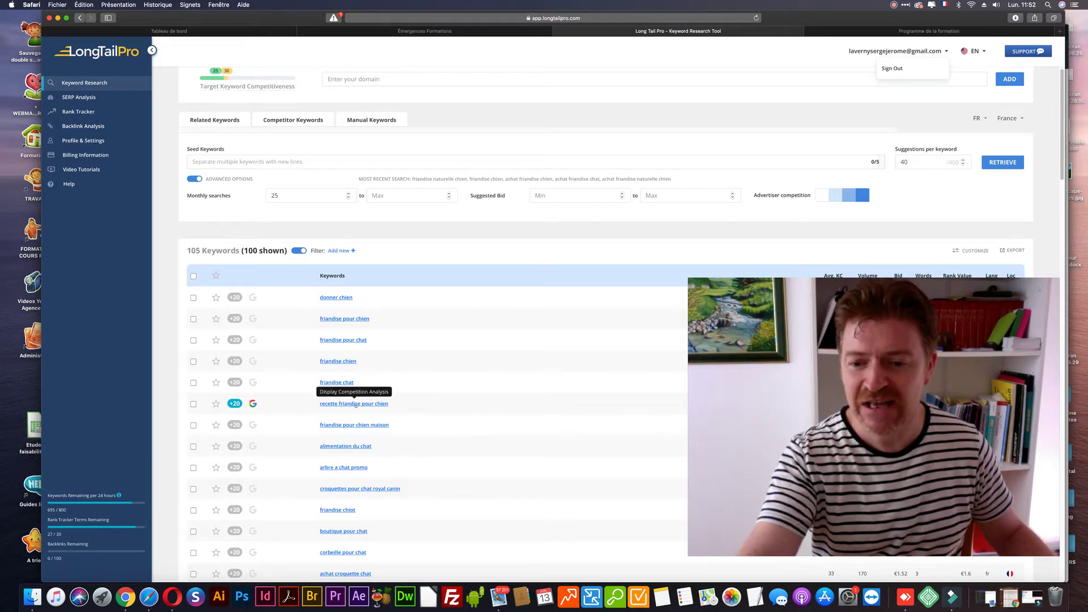
pyautogui.scroll(-3, 356, 404)
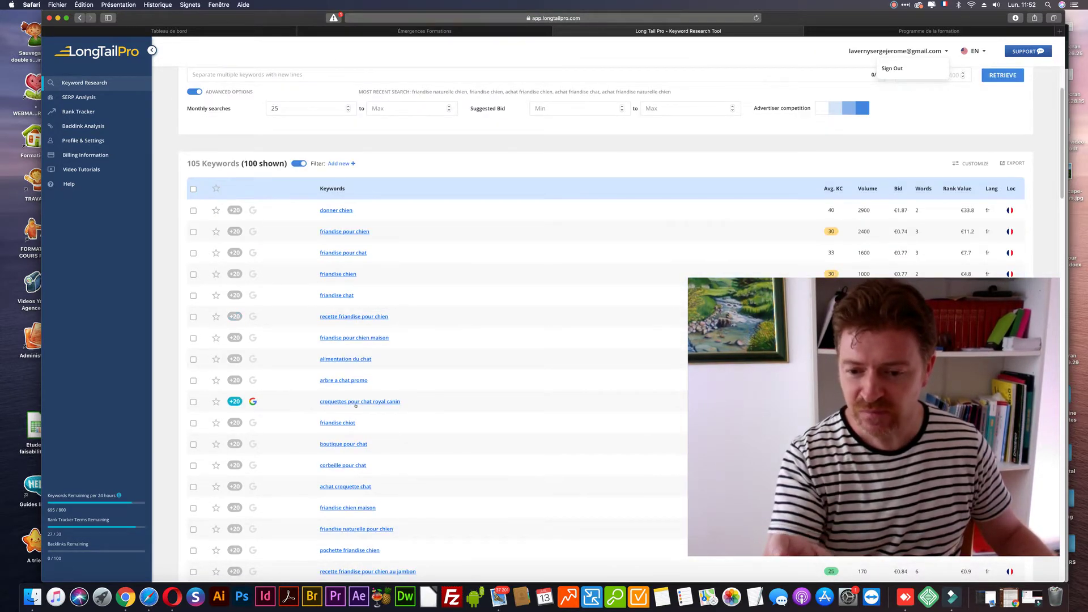
pyautogui.scroll(5, 355, 404)
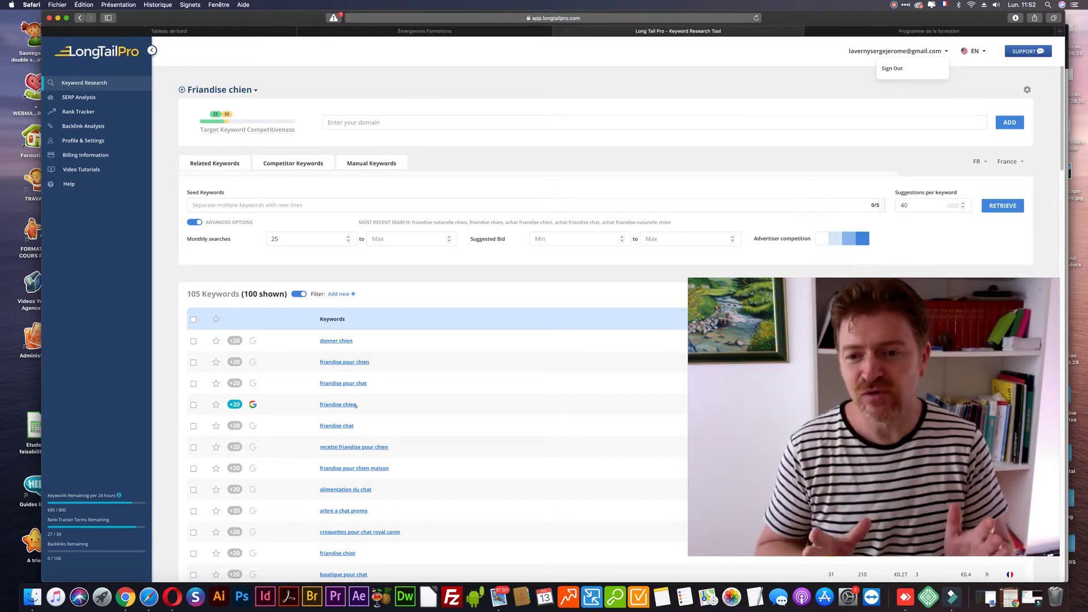
pyautogui.scroll(-5, 430, 363)
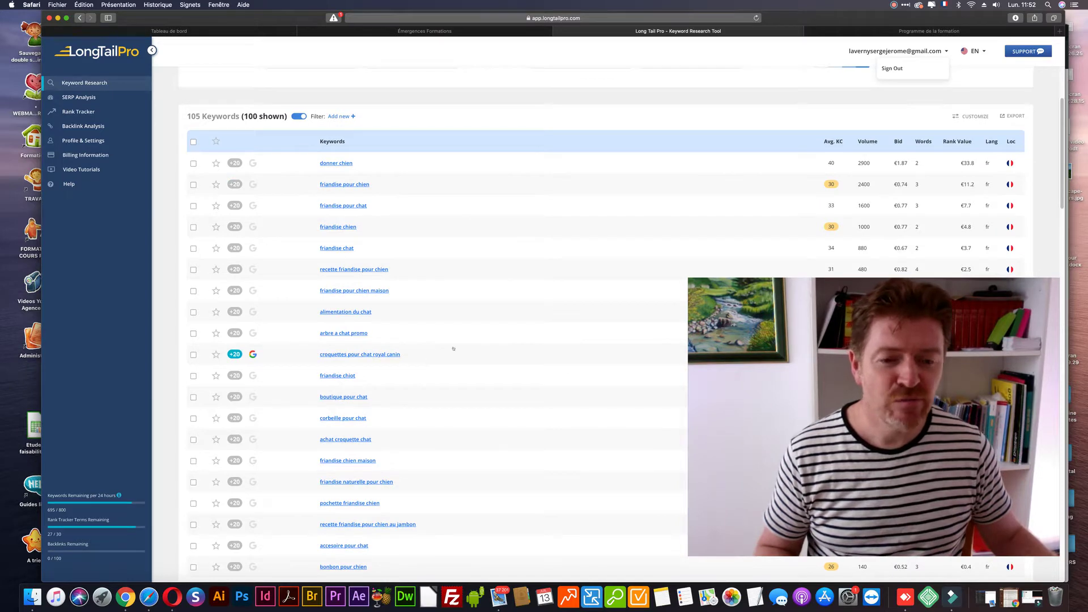
pyautogui.scroll(-7, 830, 184)
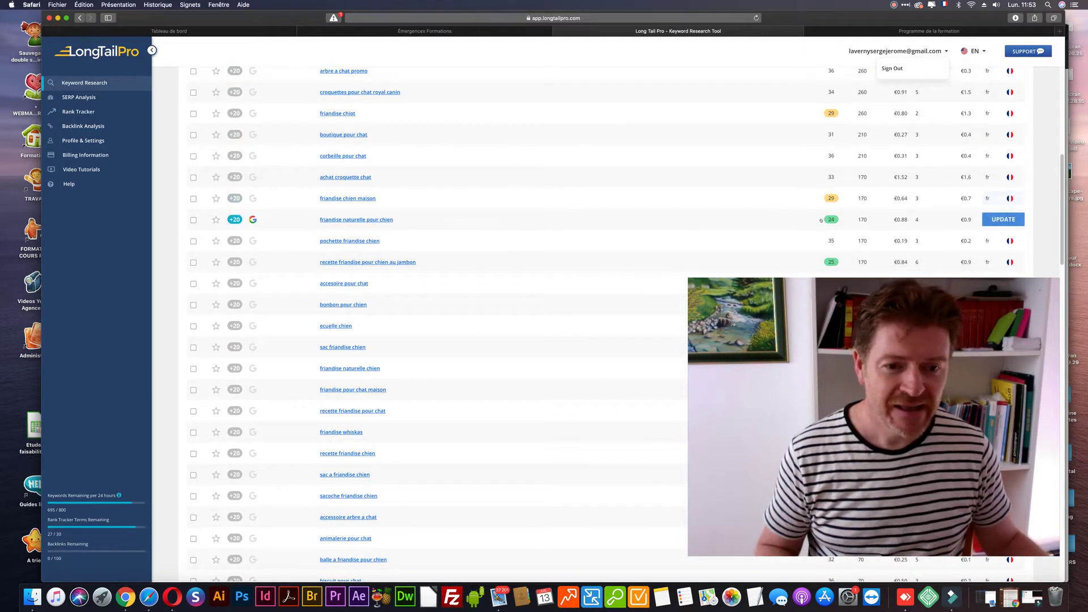
pyautogui.scroll(1, 790, 236)
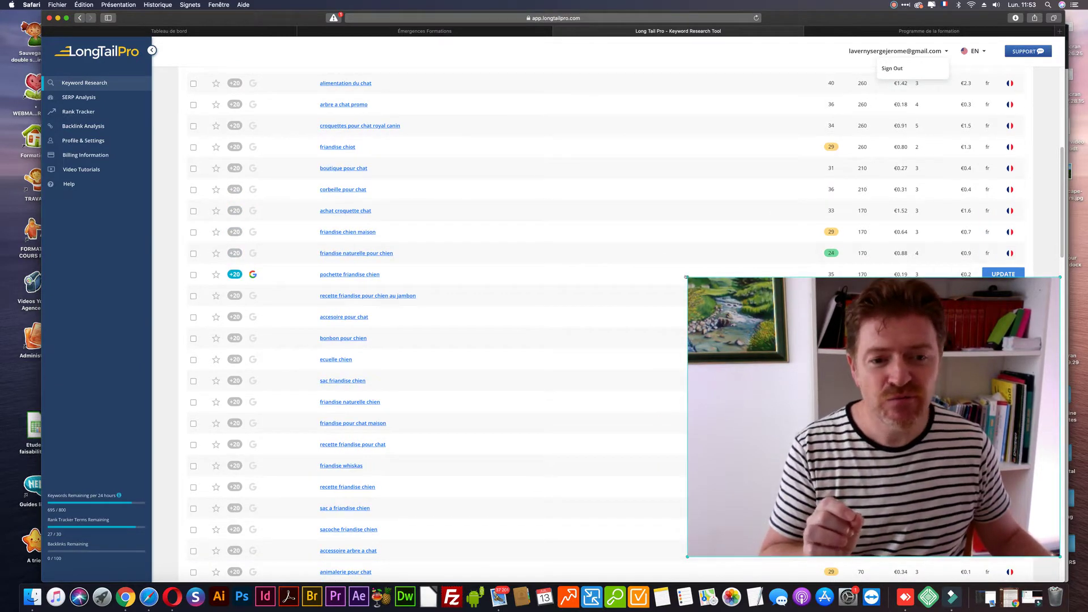
pyautogui.scroll(3, 790, 277)
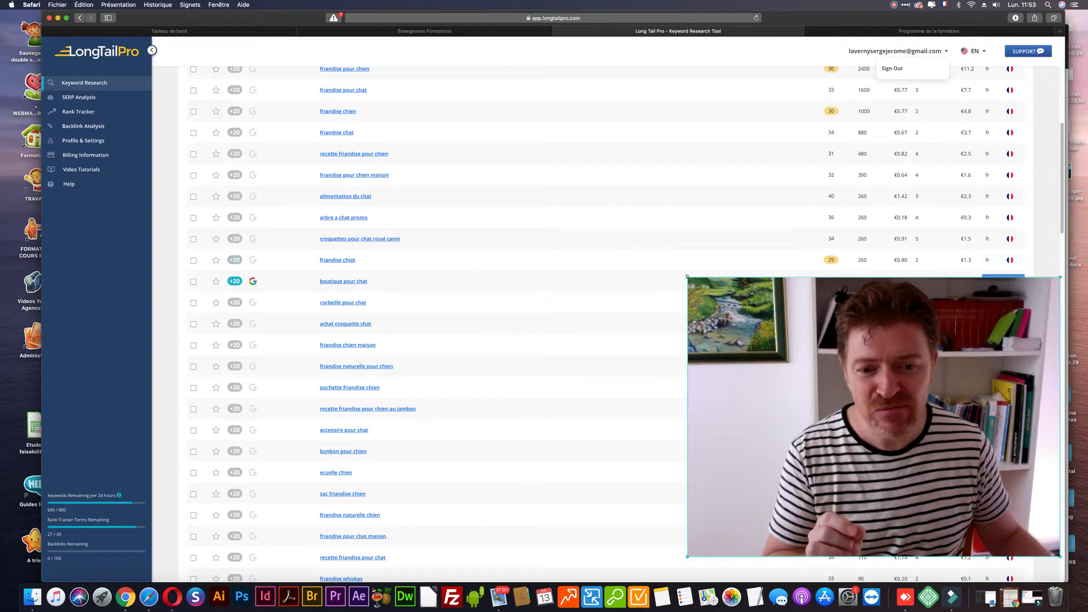
pyautogui.scroll(8, 691, 272)
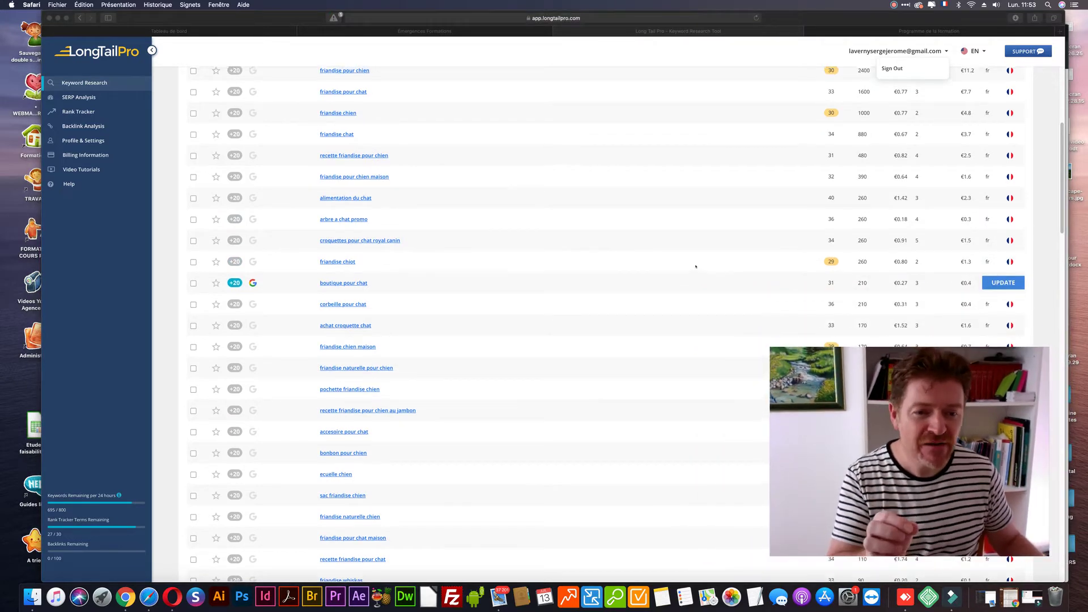
pyautogui.scroll(-4, 696, 266)
pyautogui.scroll(-2, 696, 267)
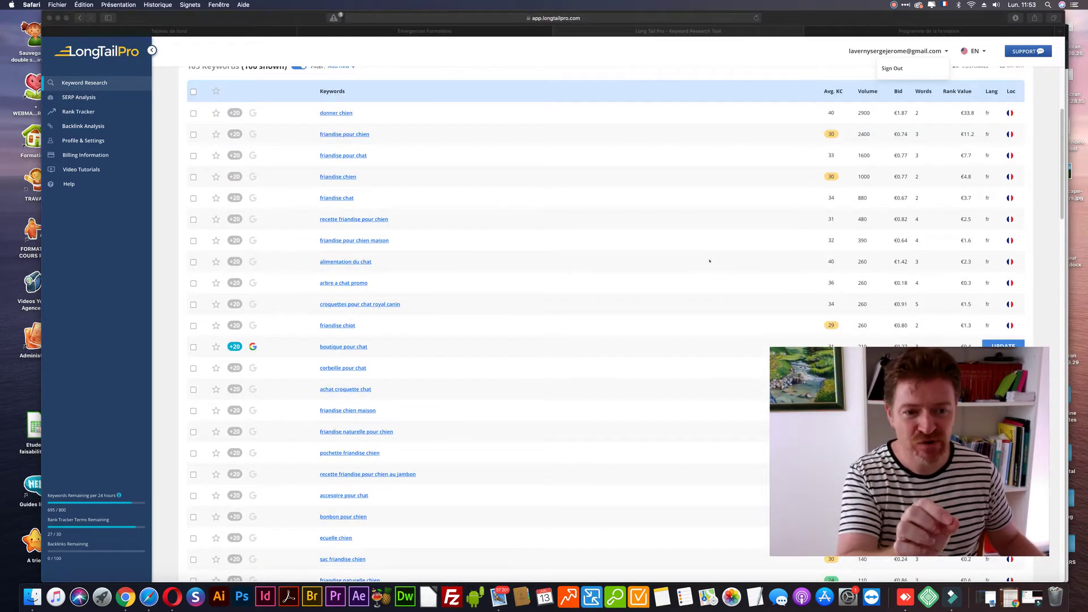
pyautogui.click(819, 69)
pyautogui.scroll(-1, 819, 85)
pyautogui.scroll(4, 818, 142)
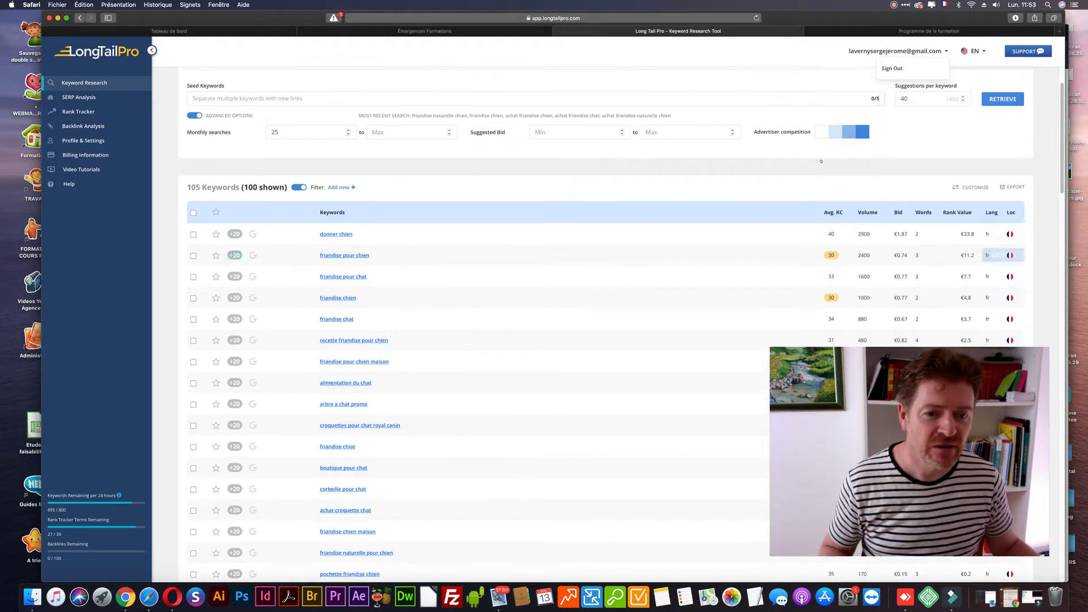
pyautogui.moveTo(833, 213)
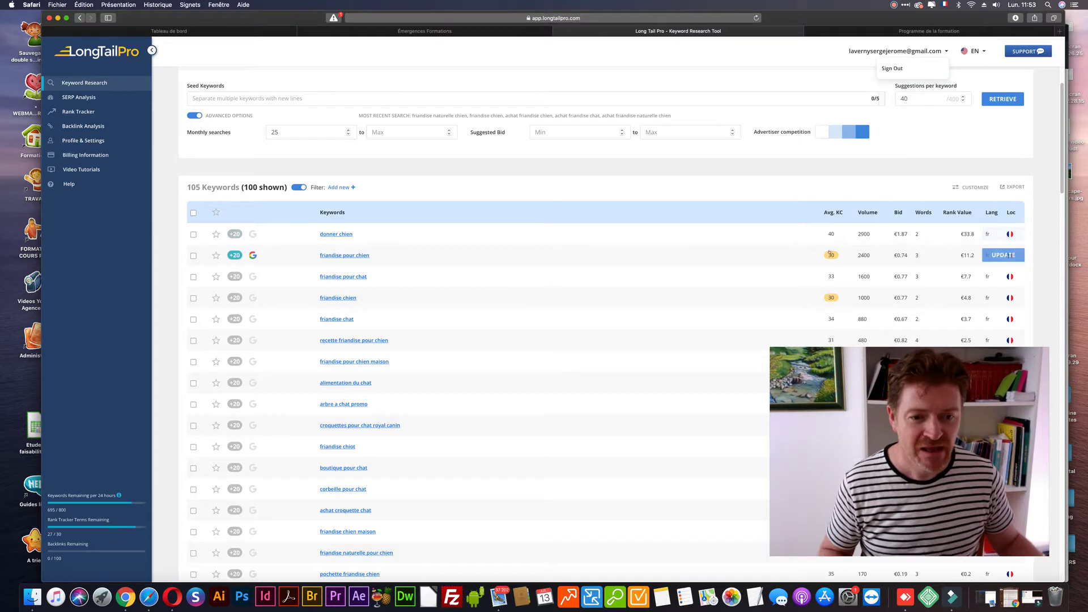
pyautogui.scroll(-5, 825, 244)
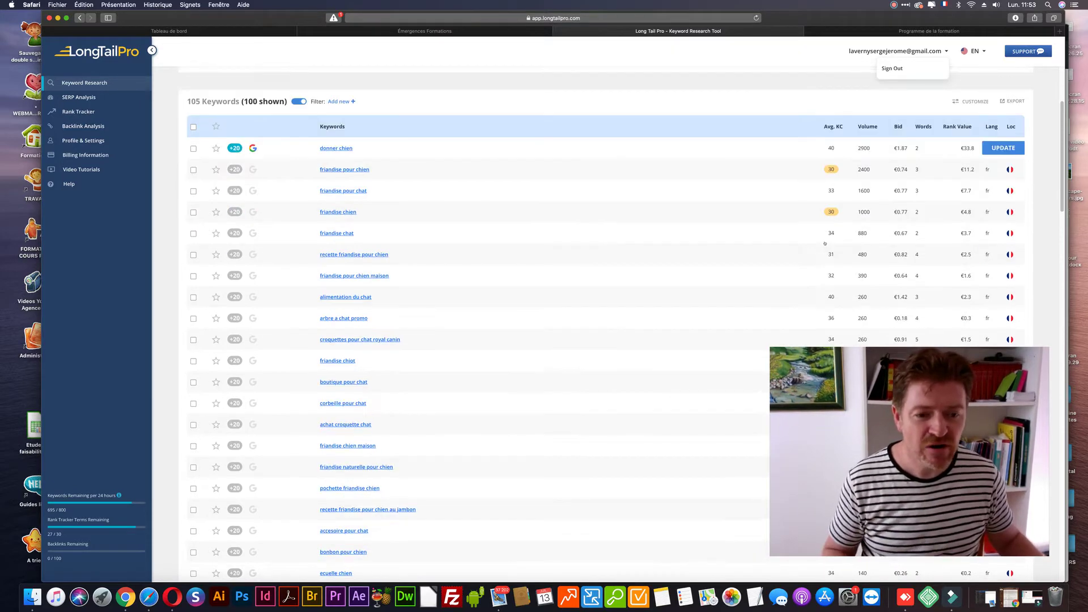
pyautogui.scroll(6, 825, 243)
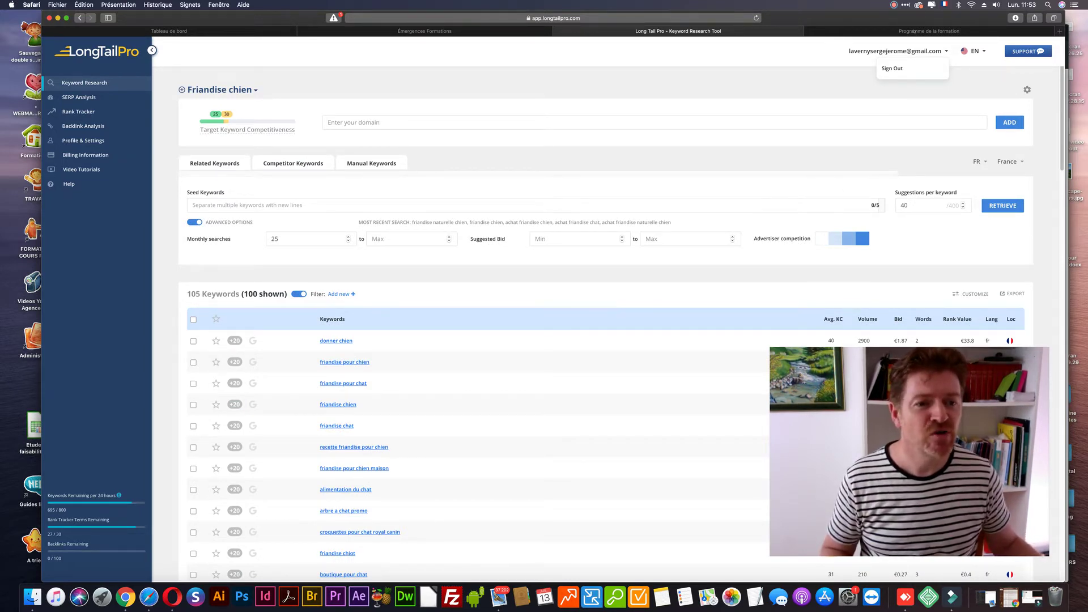
# Step: Look through the list of existing keyword projects and close it without switching from Friandise chien
pyautogui.moveTo(916, 17); pyautogui.dragTo(932, 17)
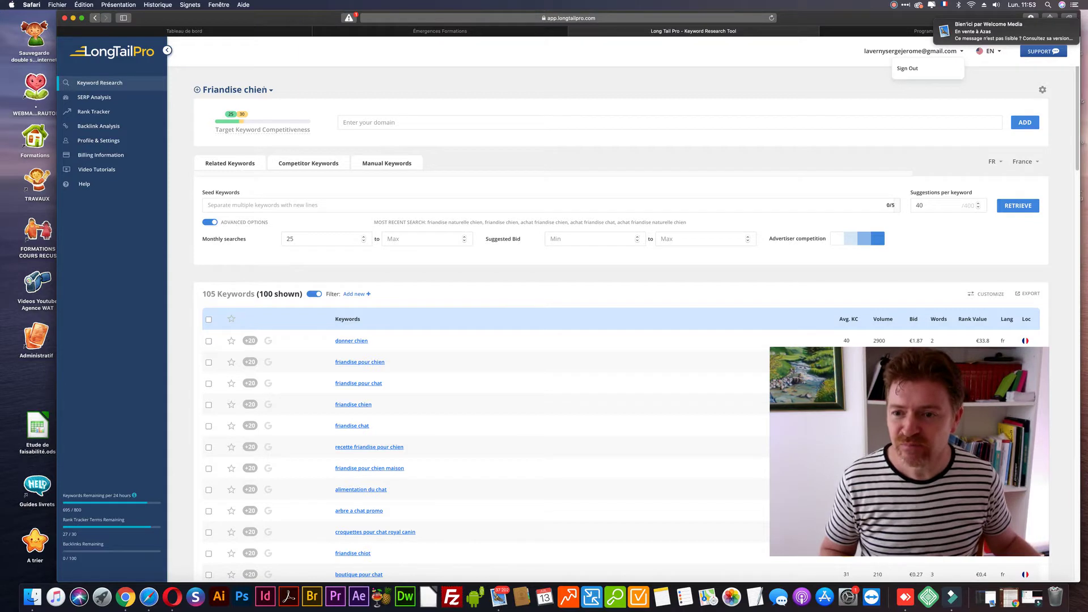
pyautogui.click(270, 91)
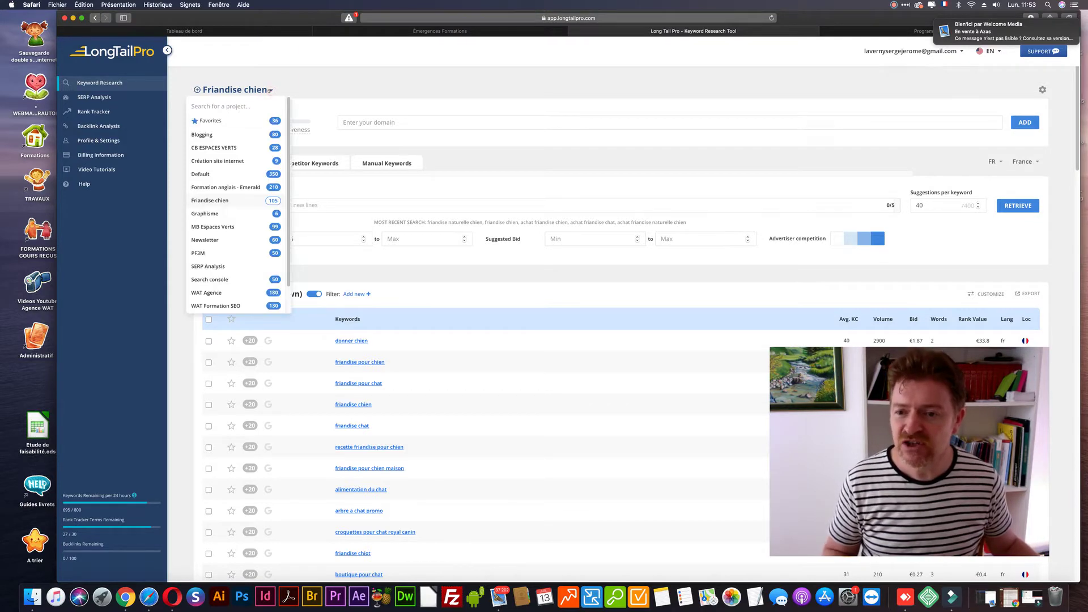
pyautogui.click(413, 87)
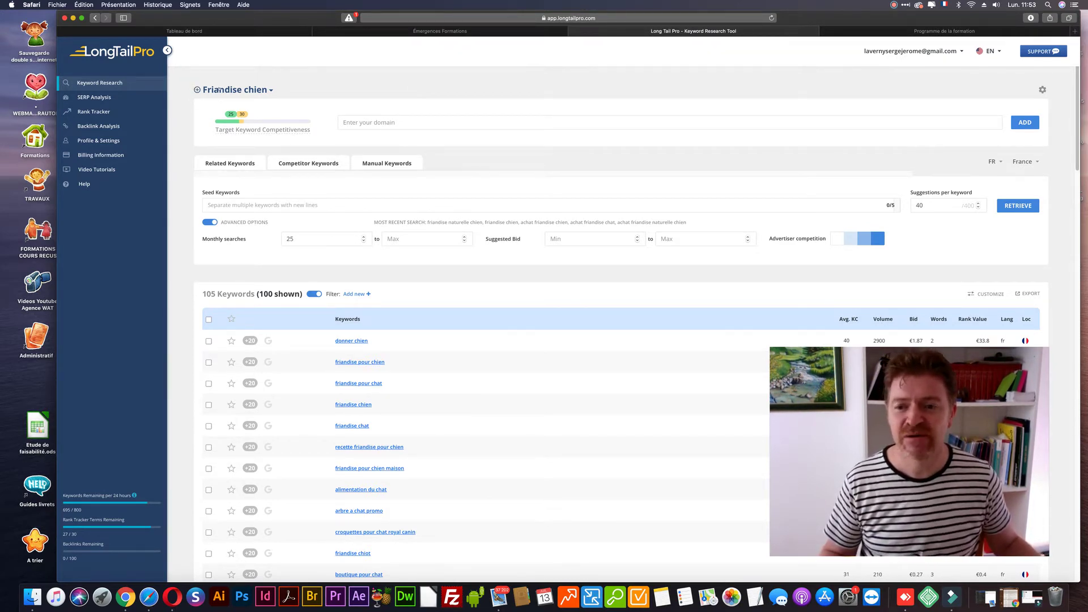
pyautogui.click(375, 122)
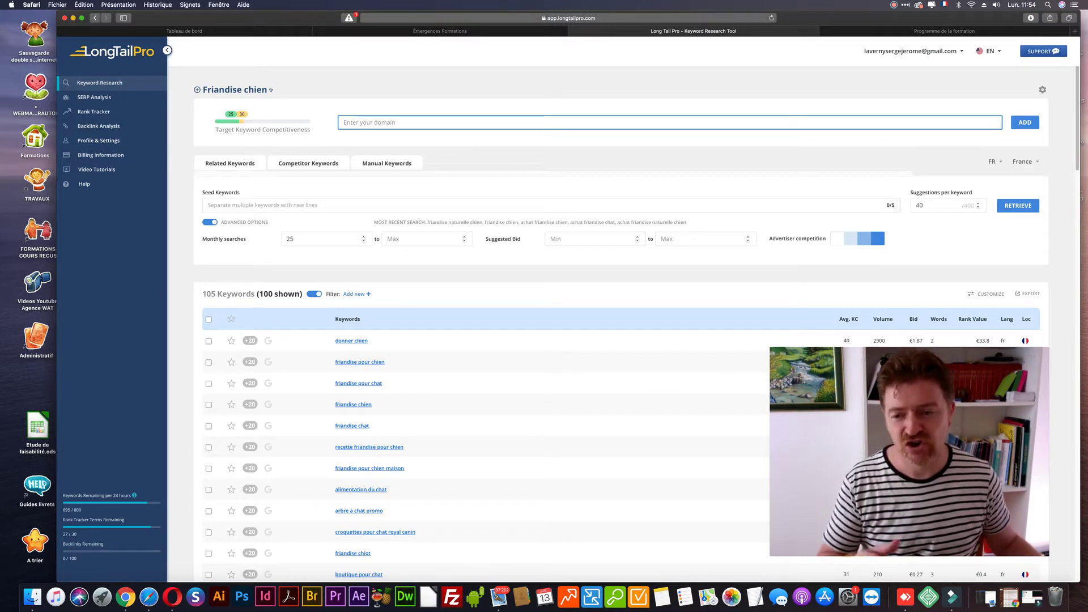
pyautogui.click(272, 89)
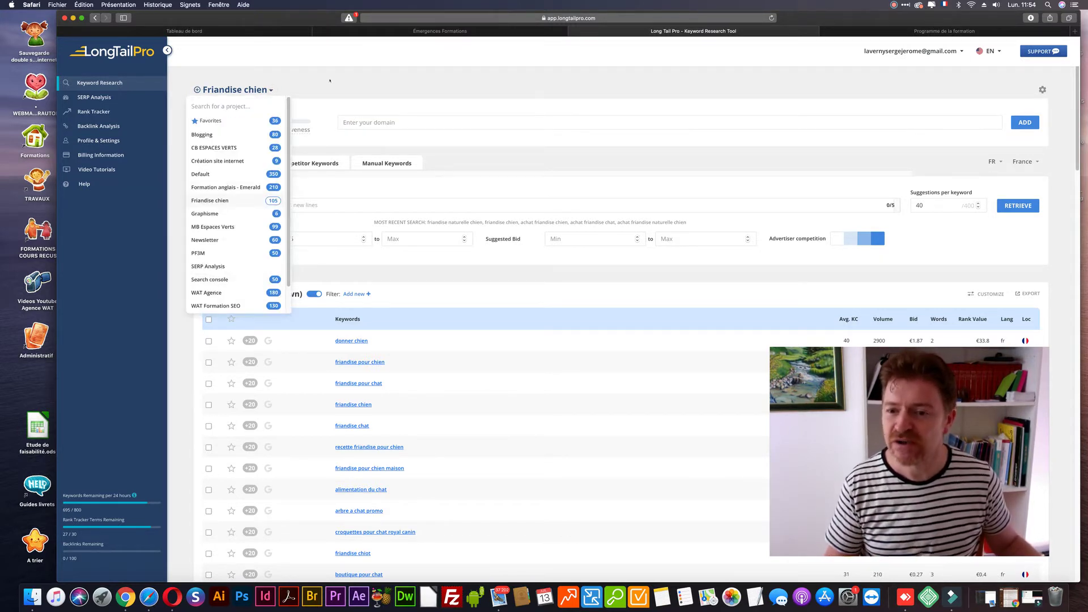
pyautogui.click(353, 70)
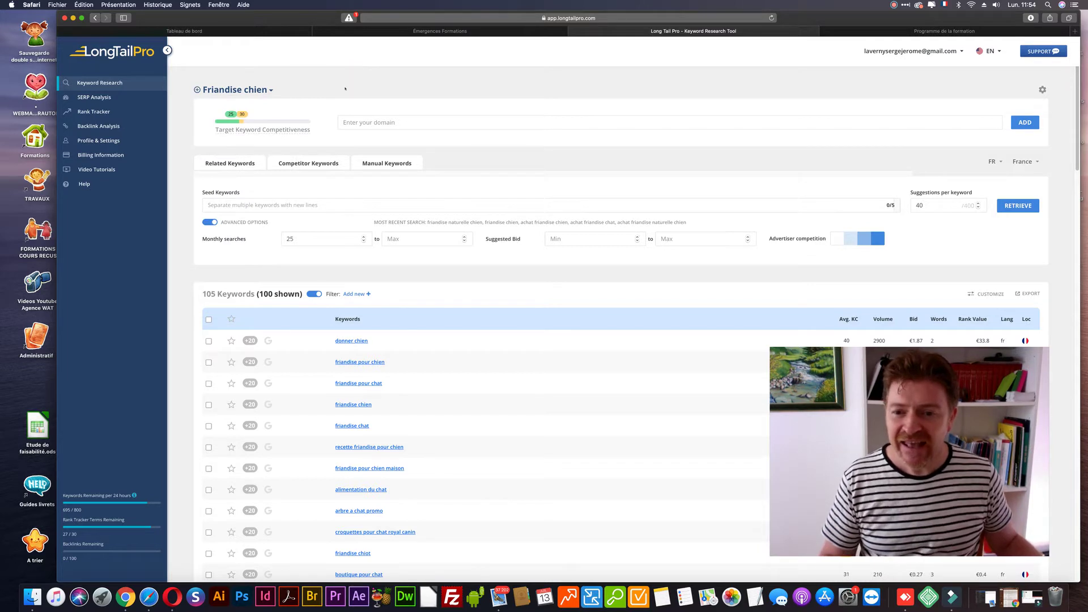
# Step: Add "friandise chien" as a seed keyword for related keywords, and remove it again
pyautogui.click(272, 202)
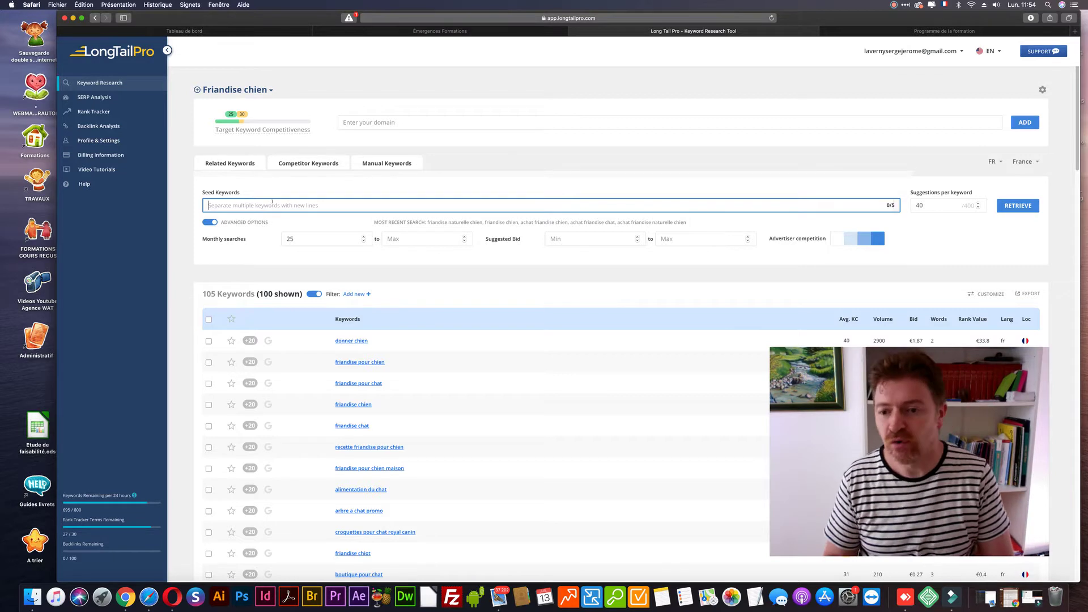
pyautogui.write('fri')
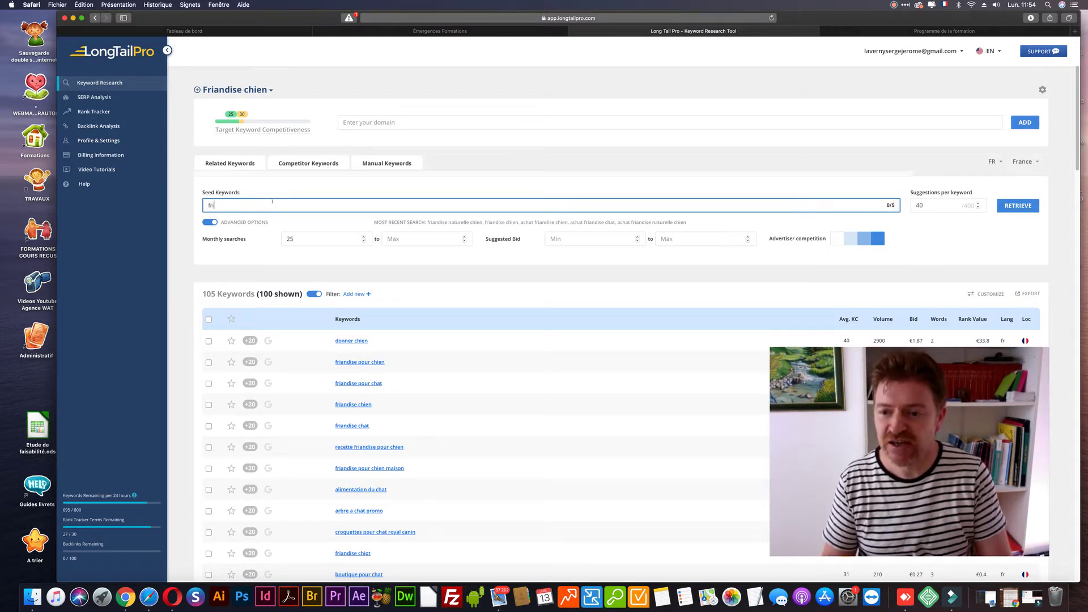
pyautogui.write('andise chien')
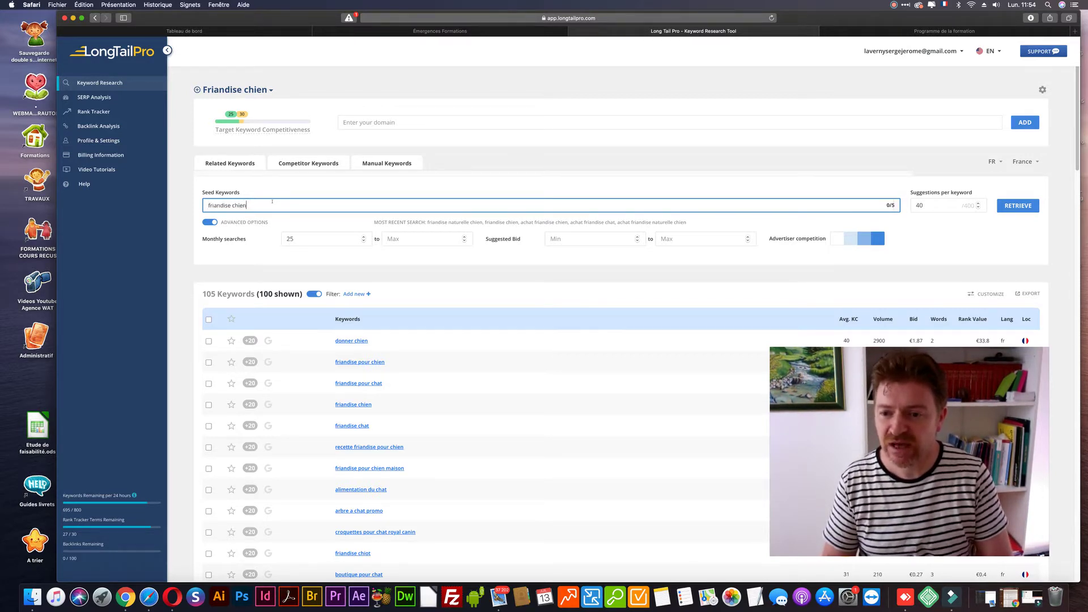
pyautogui.press('Return')
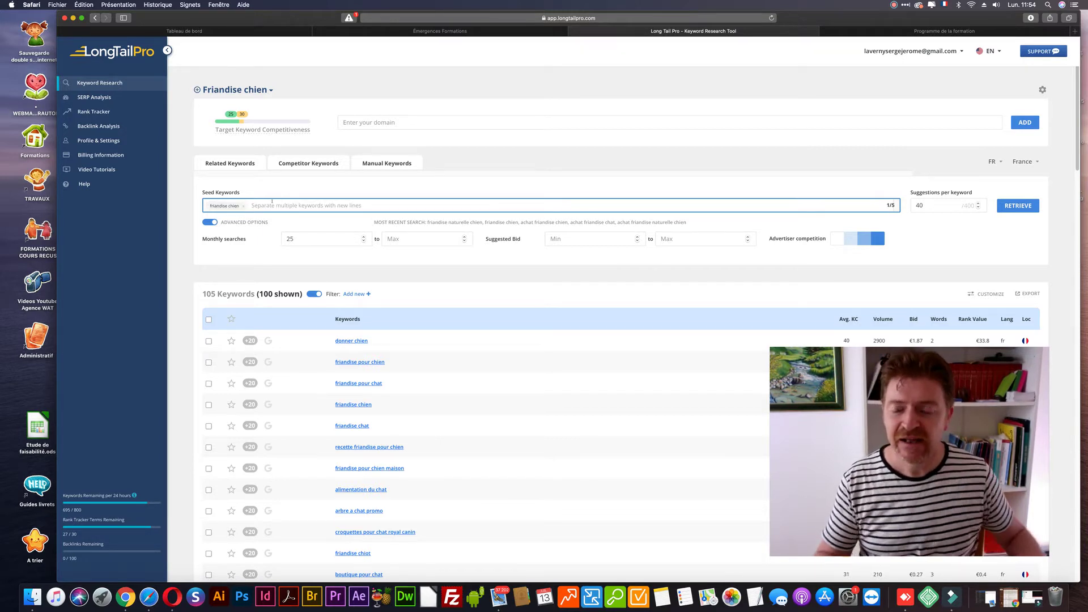
pyautogui.doubleClick(890, 206)
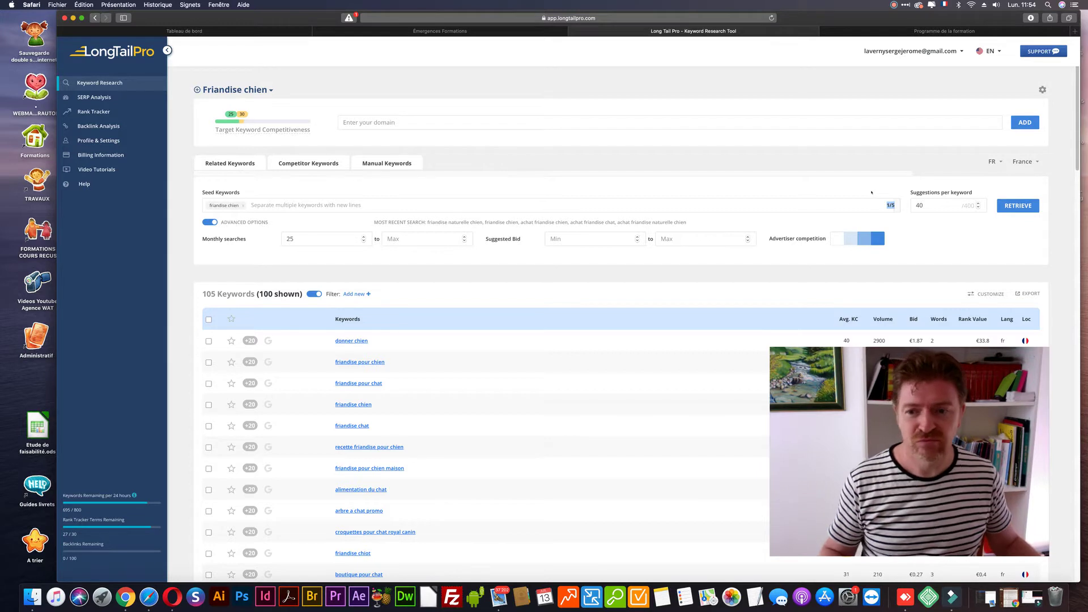
pyautogui.click(242, 206)
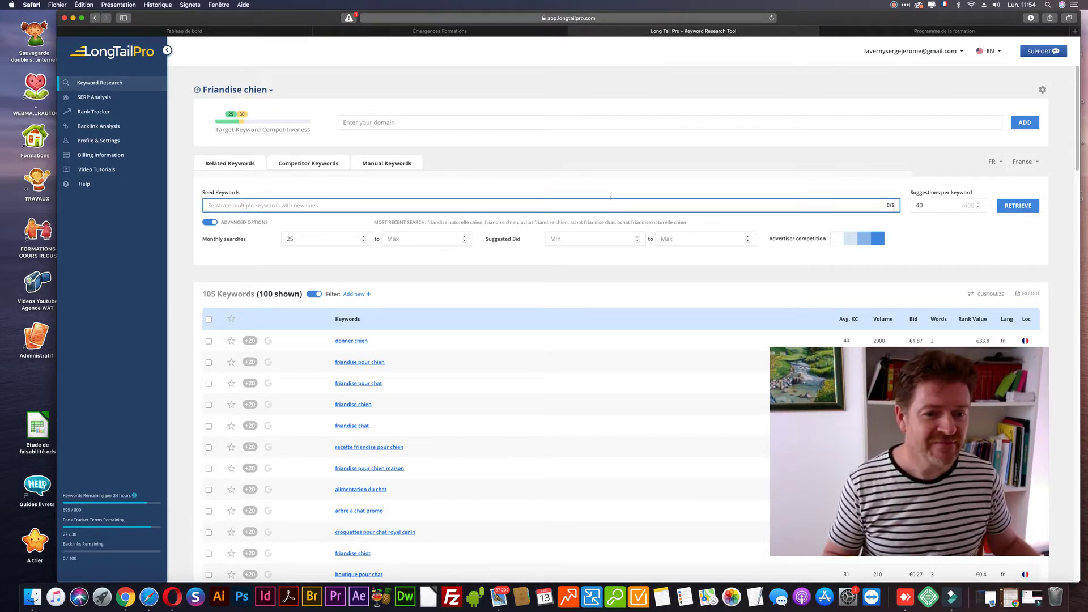
# Step: Review the related-keyword search settings: suggestions per keyword, language, country, seed keywords and minimum monthly searches
pyautogui.doubleClick(929, 201)
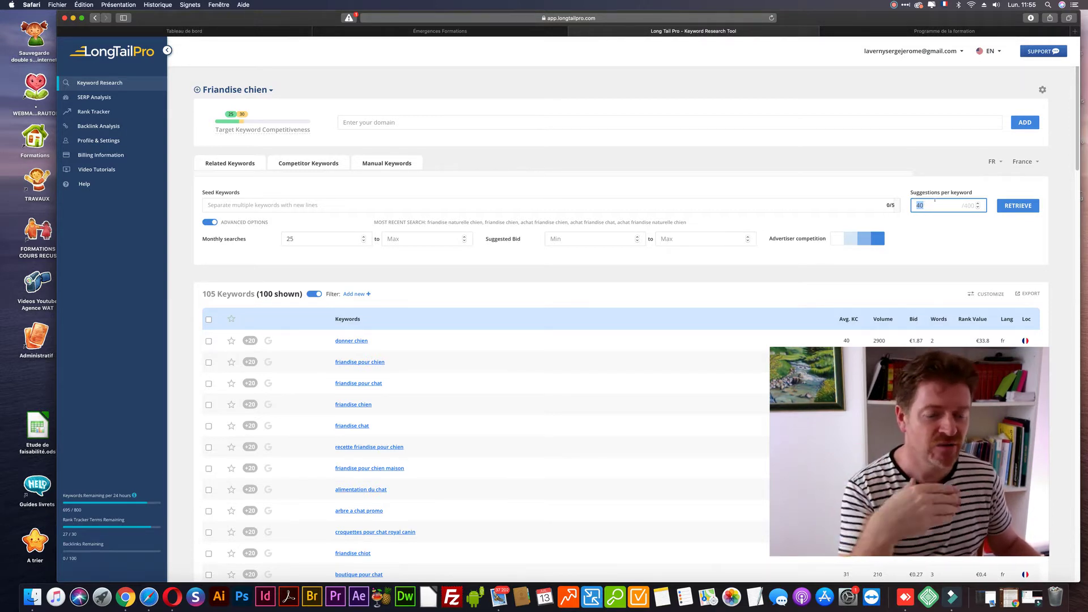
pyautogui.click(1000, 162)
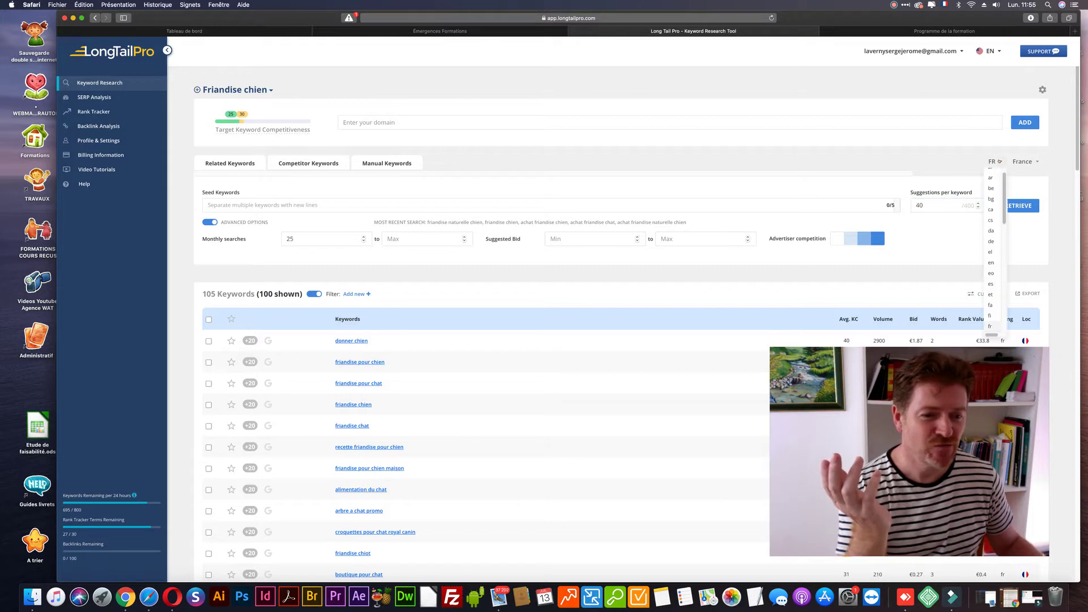
pyautogui.click(1035, 163)
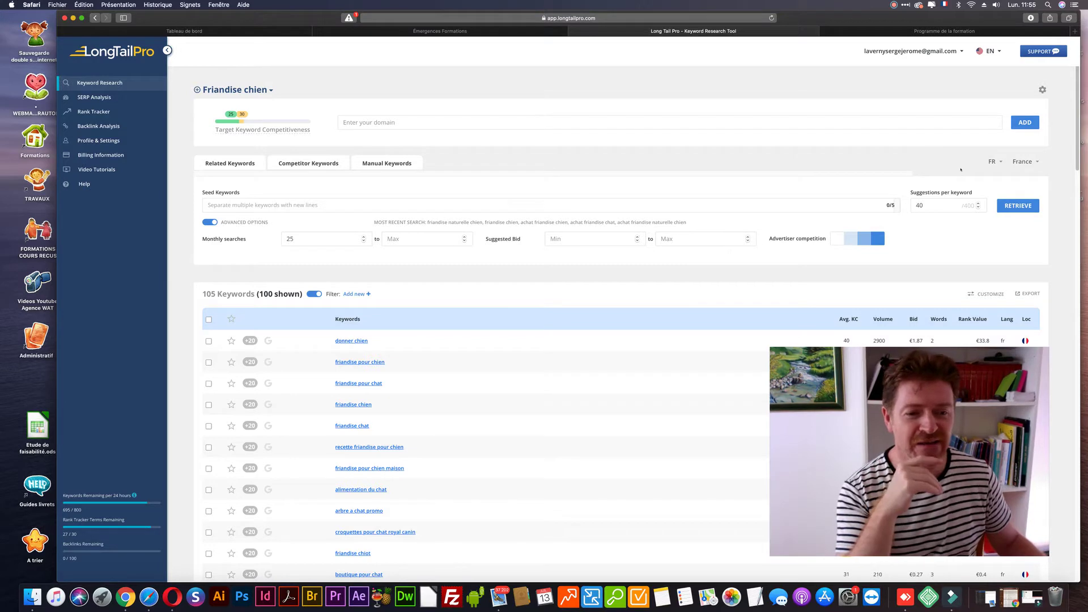
pyautogui.scroll(-1, 1055, 219)
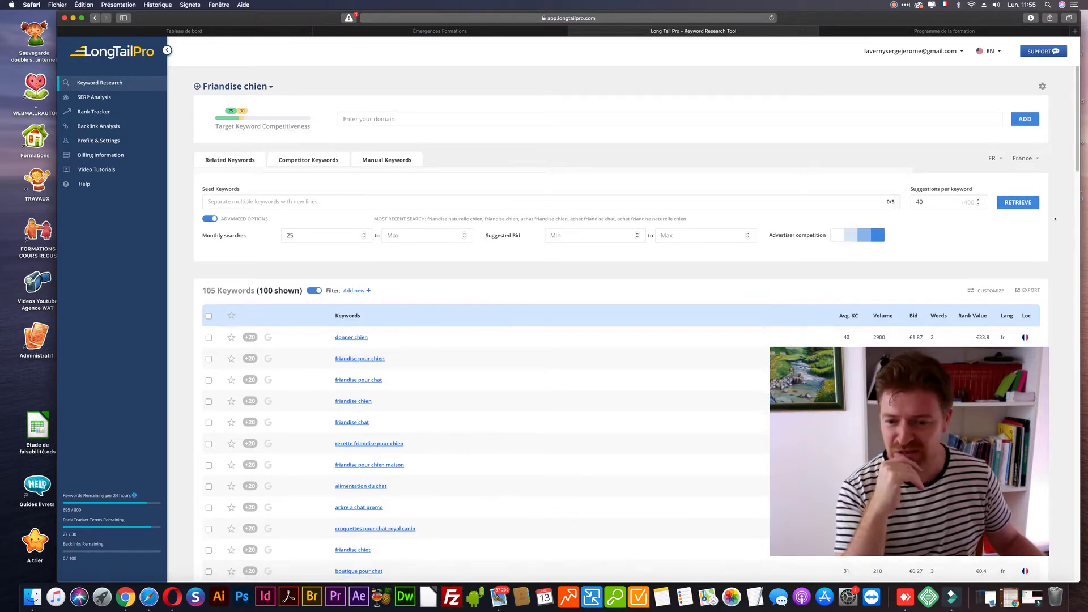
pyautogui.scroll(1, 1055, 219)
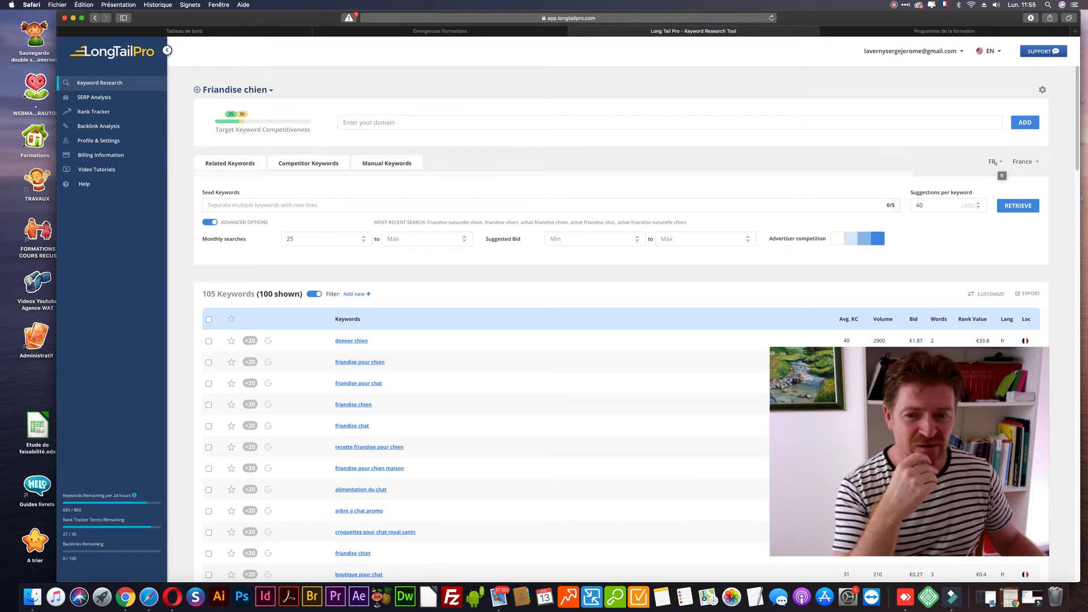
pyautogui.click(321, 202)
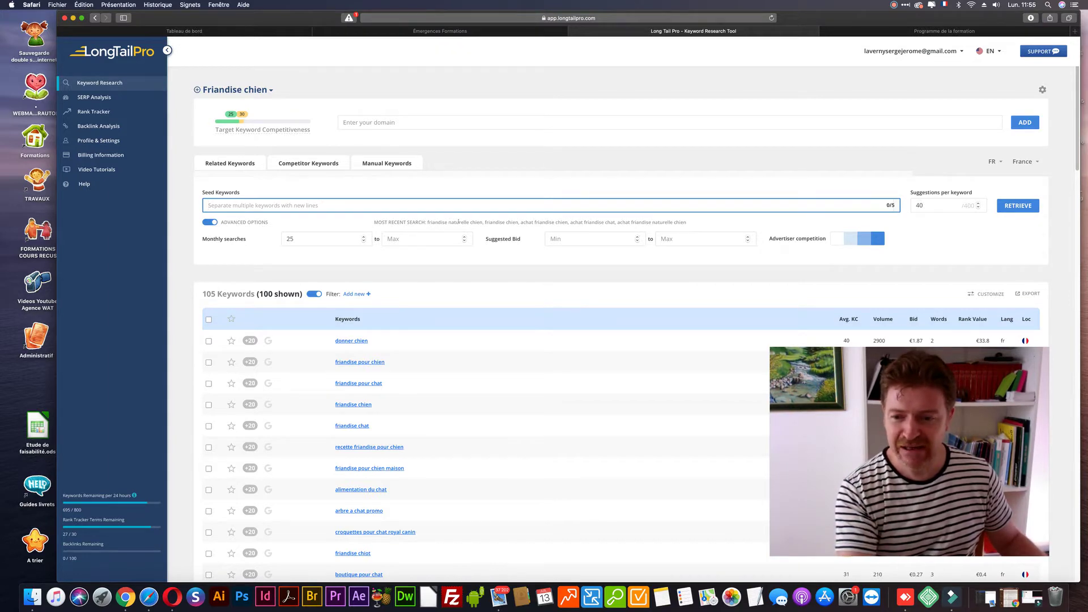
pyautogui.scroll(-5, 476, 238)
pyautogui.scroll(5, 482, 255)
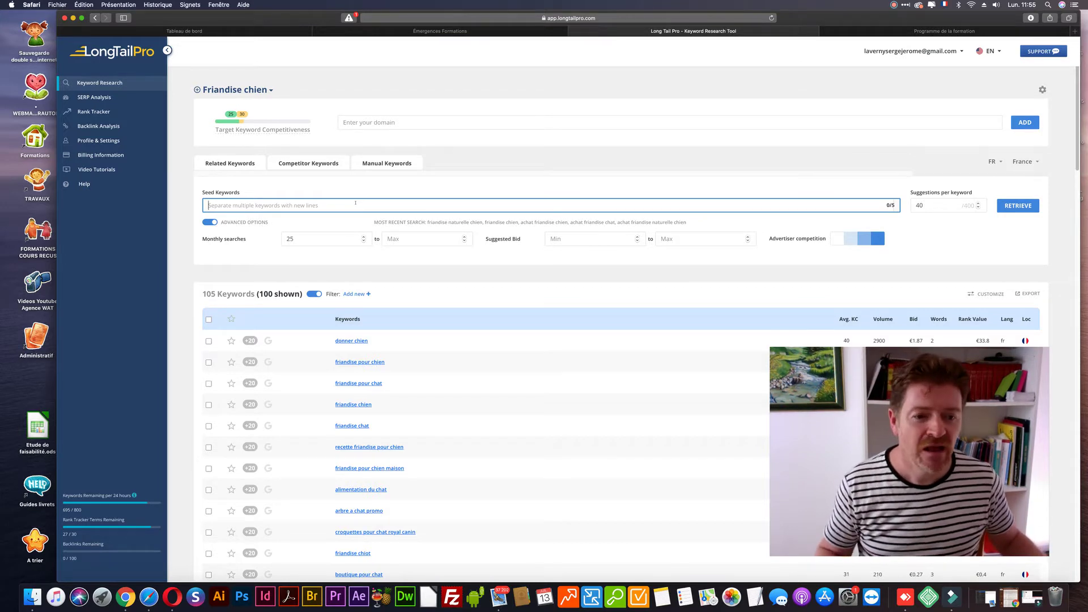
pyautogui.doubleClick(940, 208)
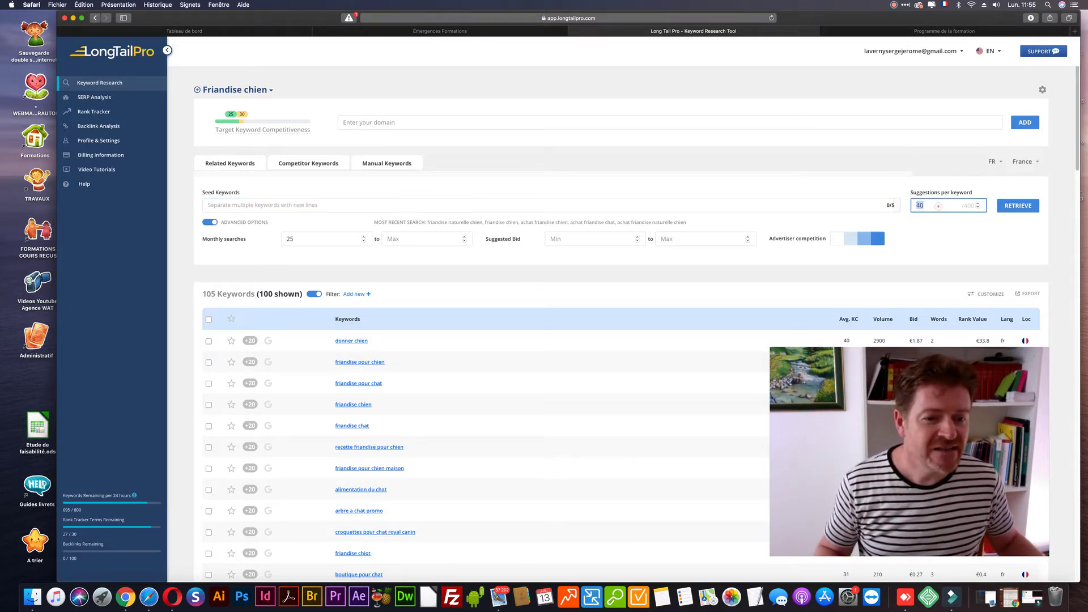
pyautogui.doubleClick(311, 238)
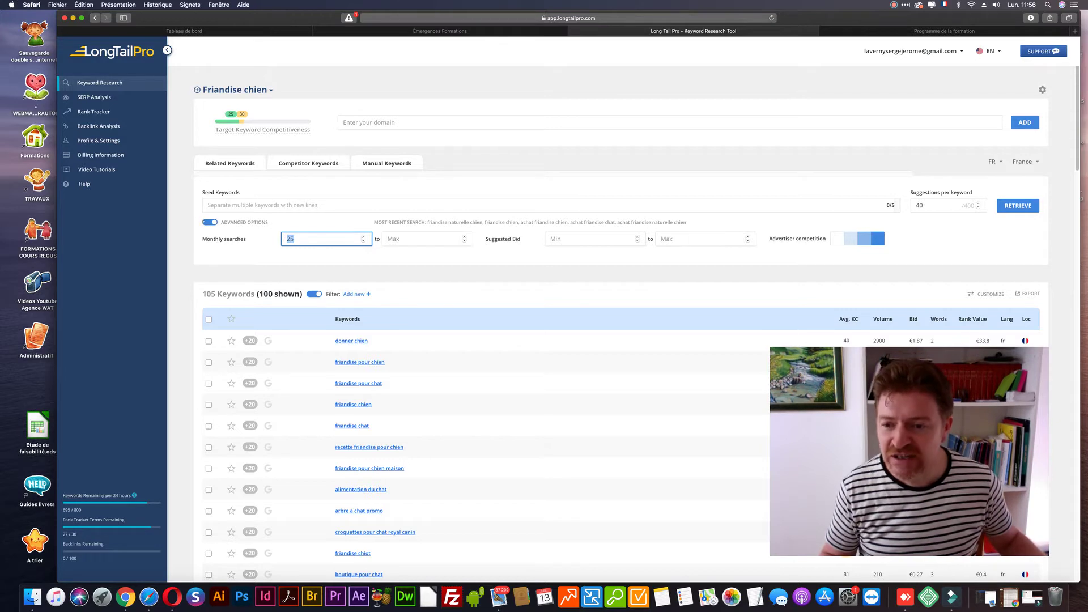
# Step: Check the advanced options with the minimum monthly searches field, and view the available interface languages without changing them
pyautogui.click(210, 222)
pyautogui.click(210, 222)
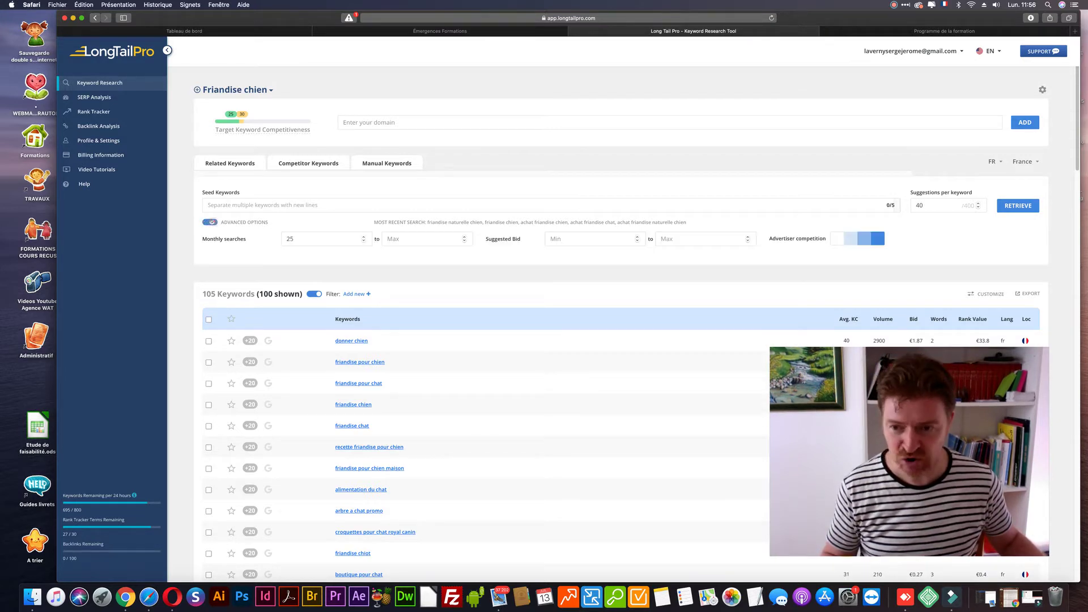
pyautogui.moveTo(327, 241); pyautogui.dragTo(284, 235)
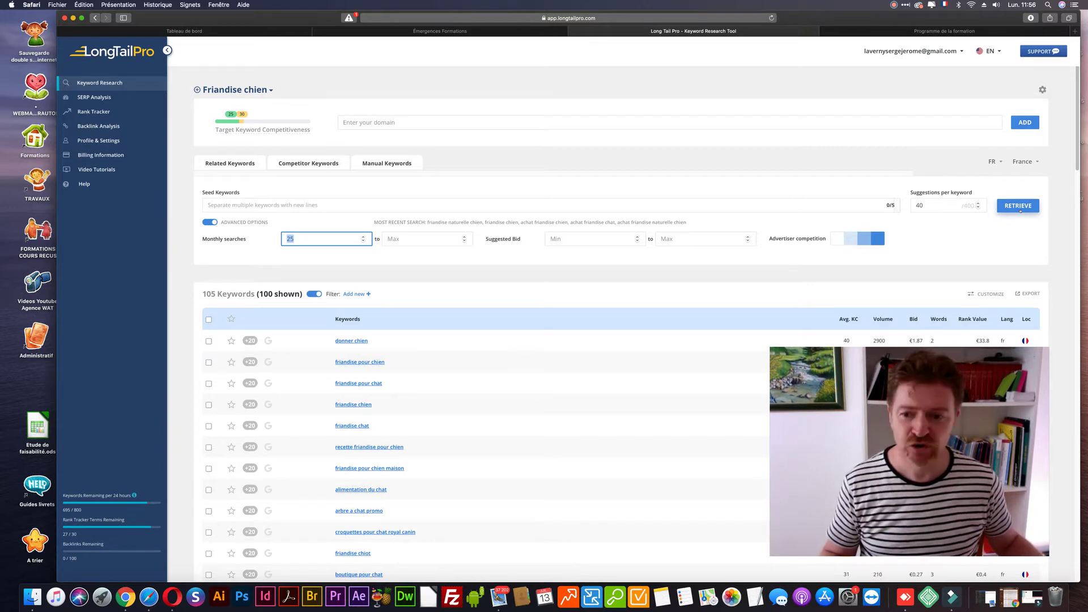
pyautogui.click(998, 51)
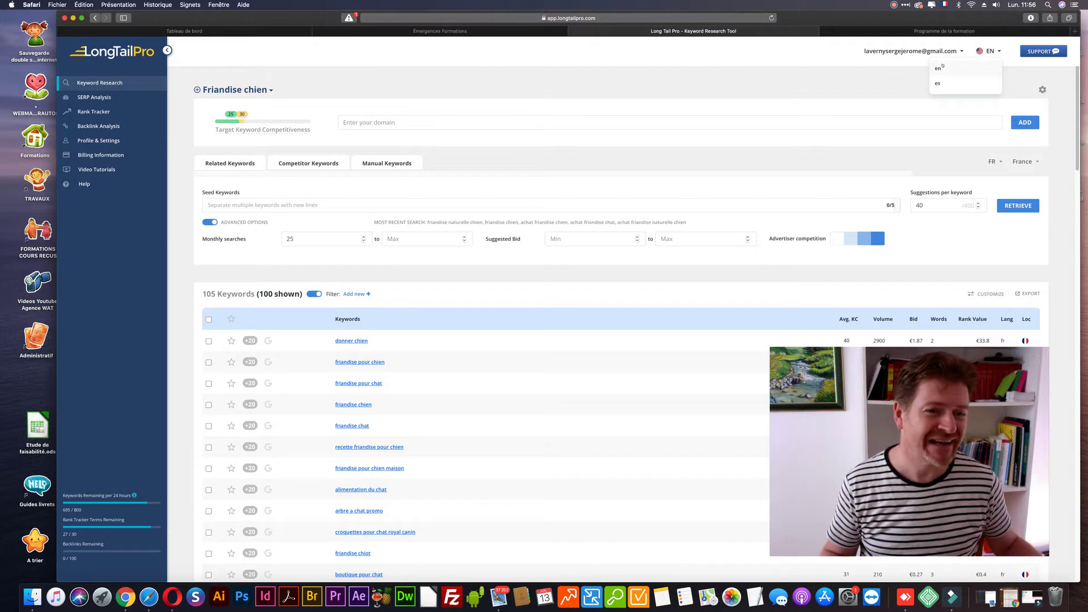
pyautogui.click(1067, 86)
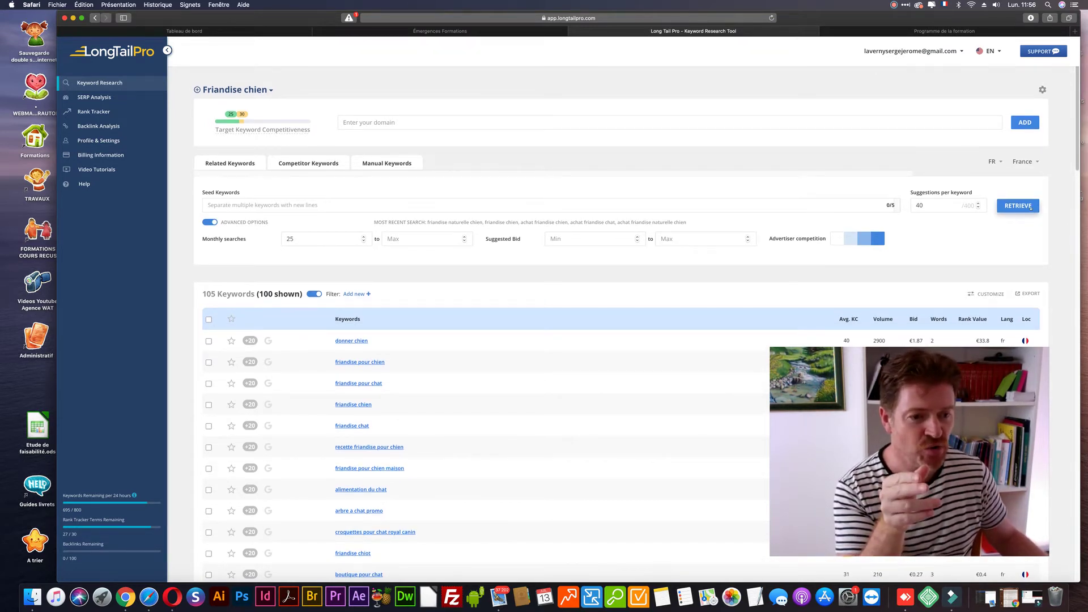
pyautogui.moveTo(937, 400); pyautogui.dragTo(685, 409)
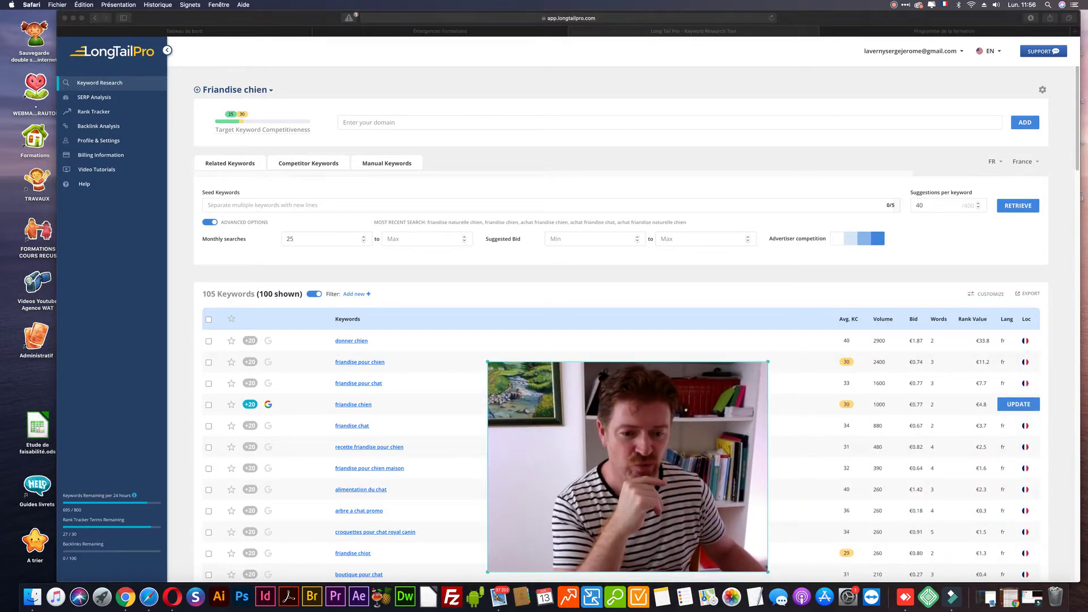
pyautogui.click(267, 362)
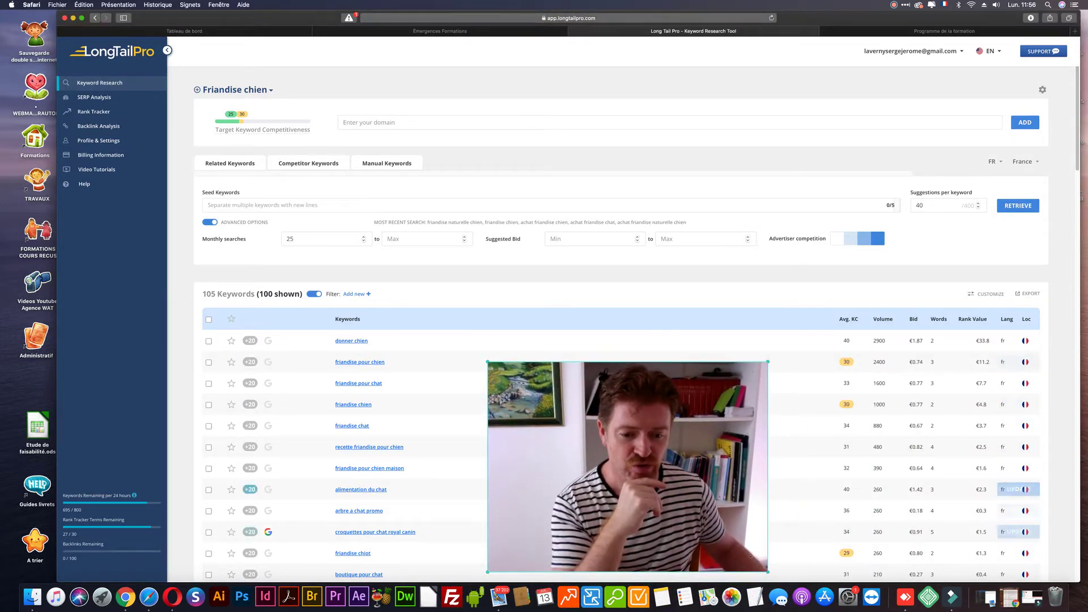
pyautogui.moveTo(750, 556); pyautogui.dragTo(1055, 170)
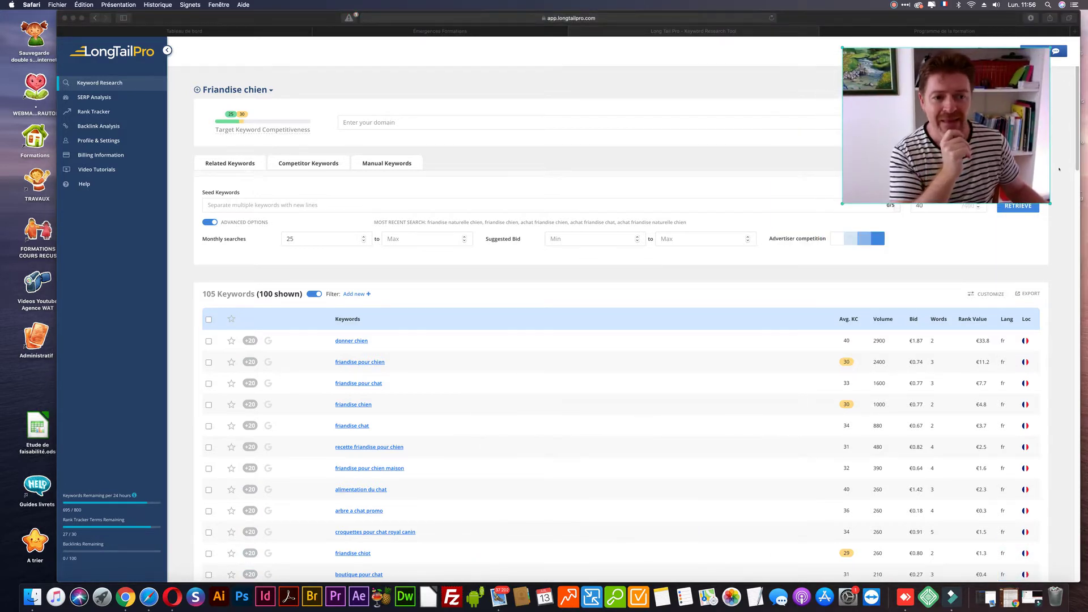
pyautogui.click(1062, 317)
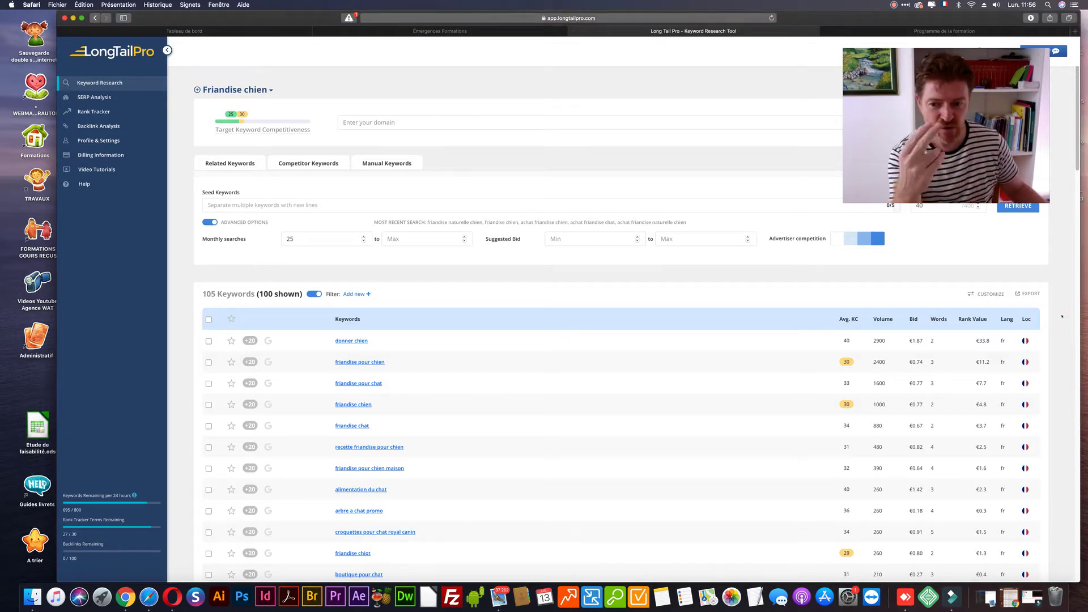
# Step: Examine the keyword table's columns one by one: keywords, average KC, volume, bid, words and rank value
pyautogui.scroll(-1, 1069, 328)
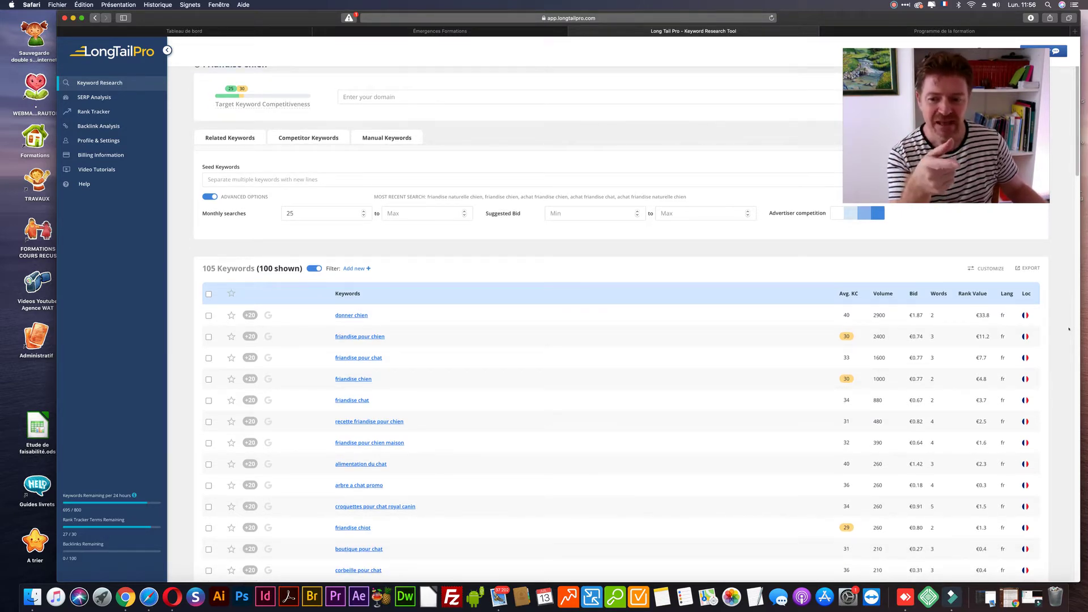
pyautogui.scroll(-4, 1069, 329)
pyautogui.scroll(5, 1069, 329)
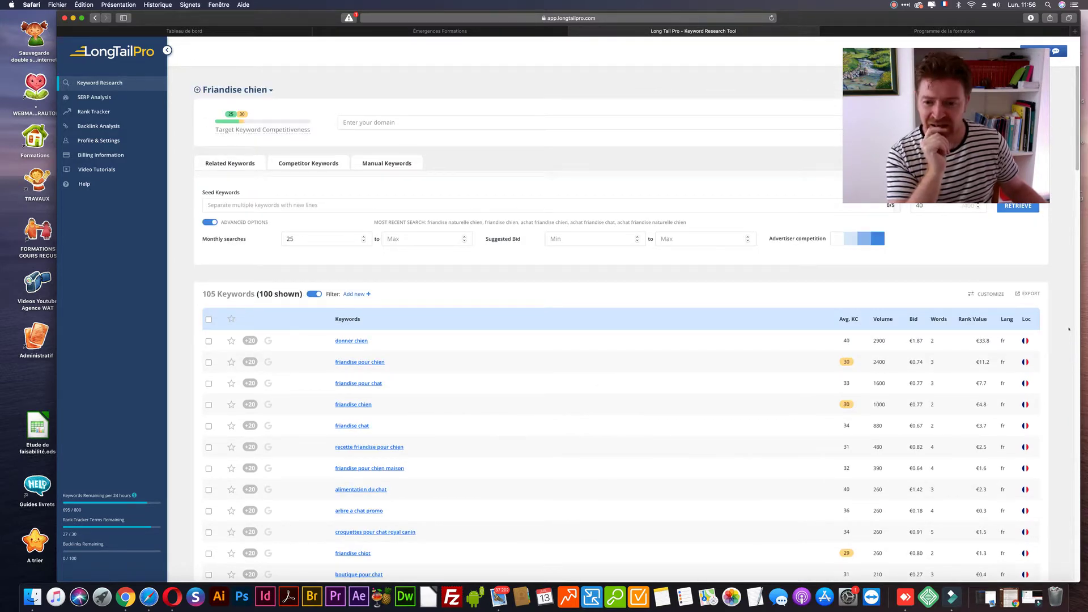
pyautogui.moveTo(346, 334)
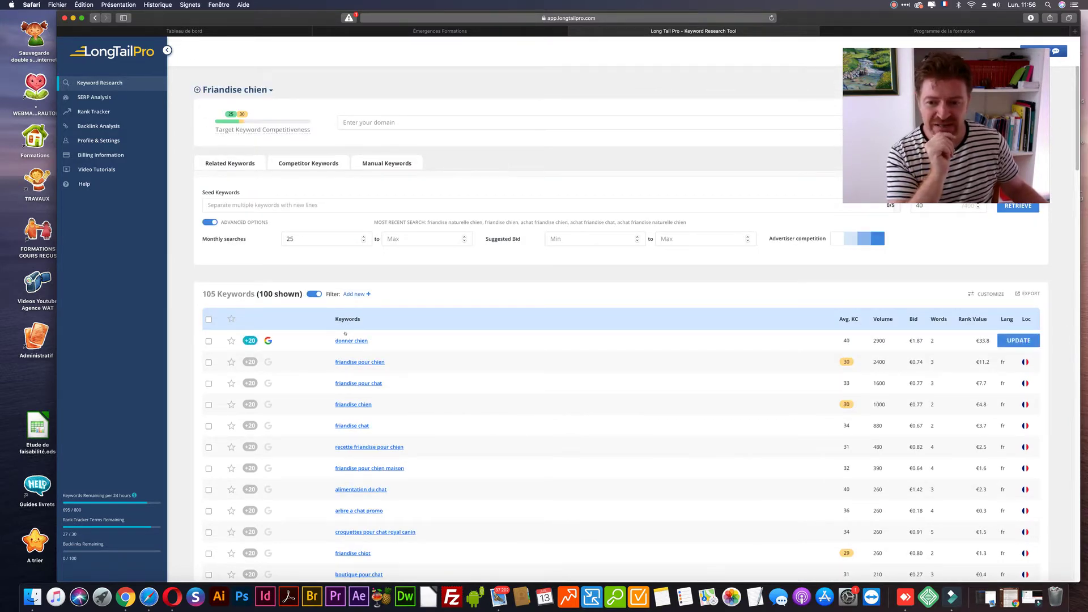
pyautogui.moveTo(848, 320)
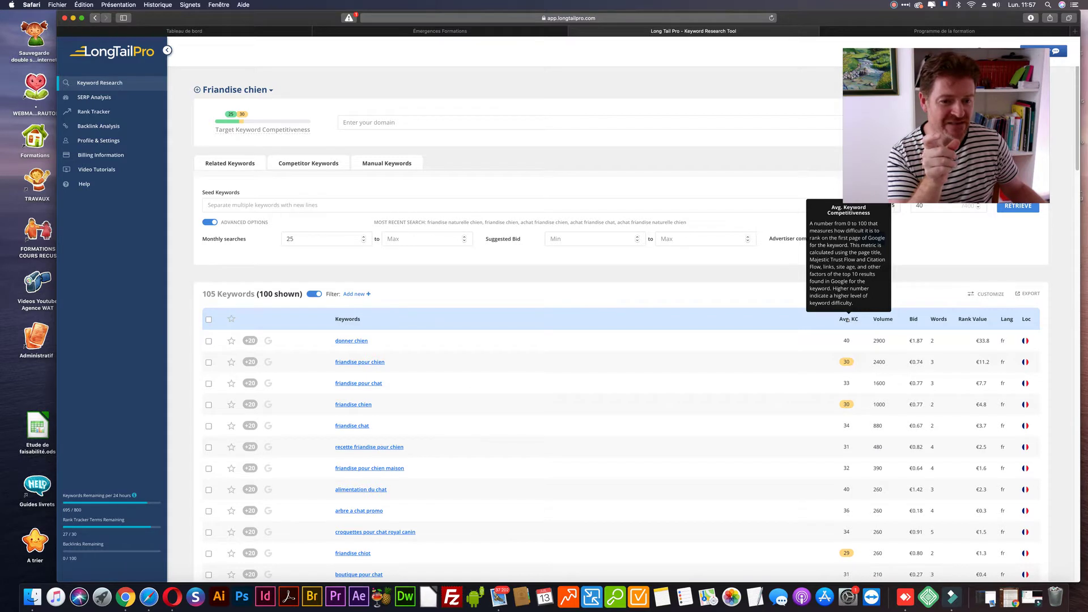
pyautogui.moveTo(884, 320)
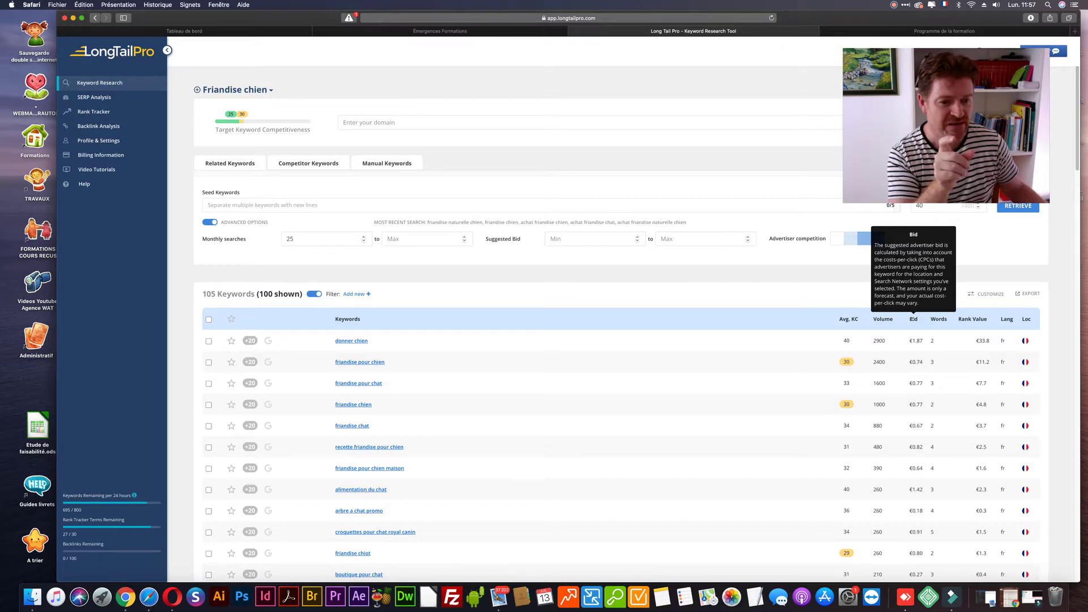
pyautogui.moveTo(931, 341)
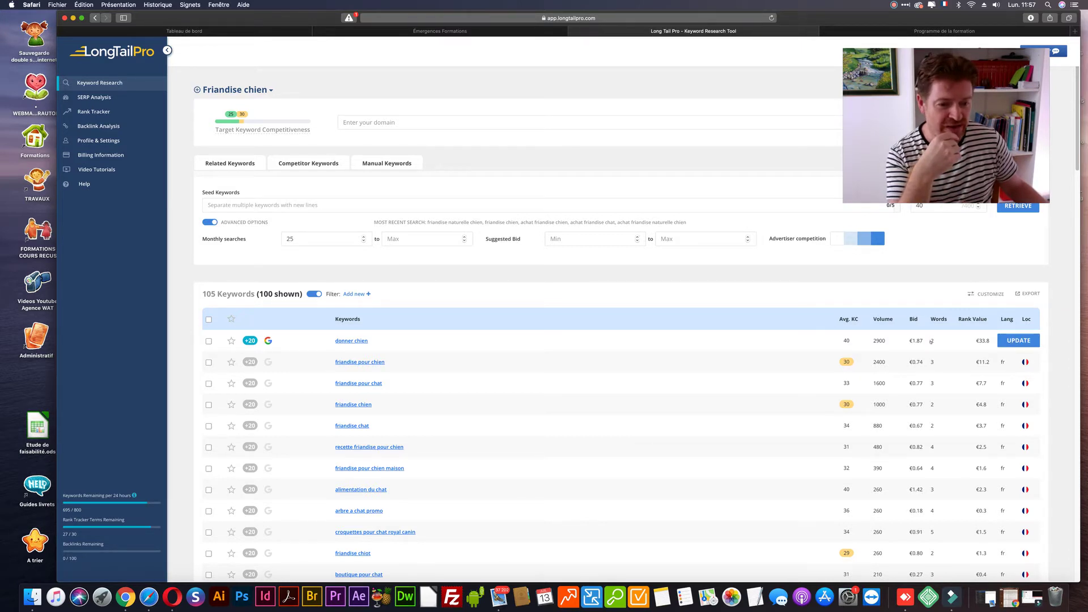
pyautogui.moveTo(931, 447)
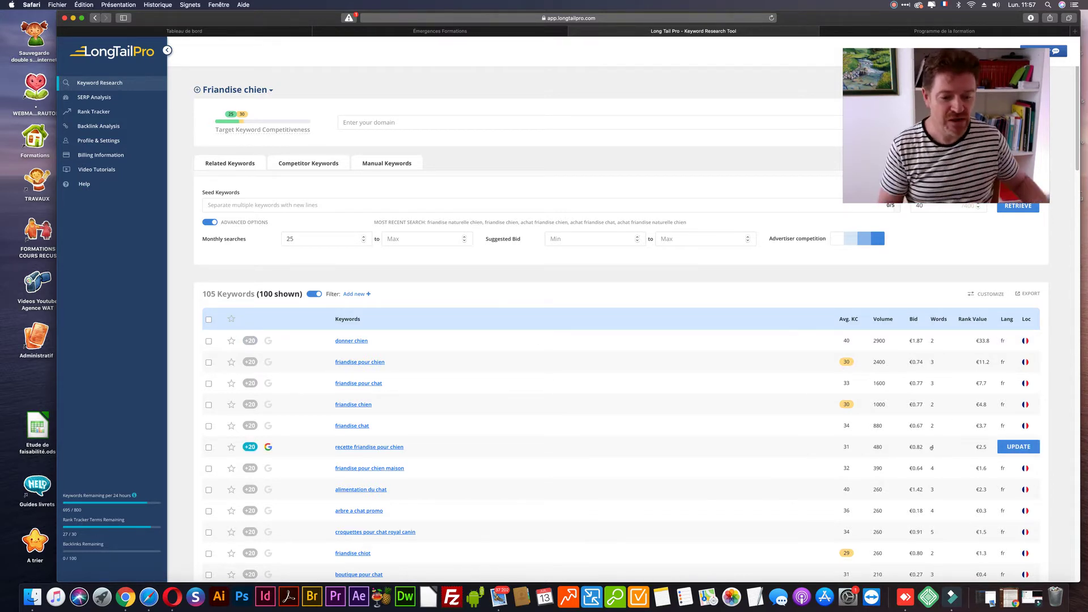
pyautogui.moveTo(931, 532)
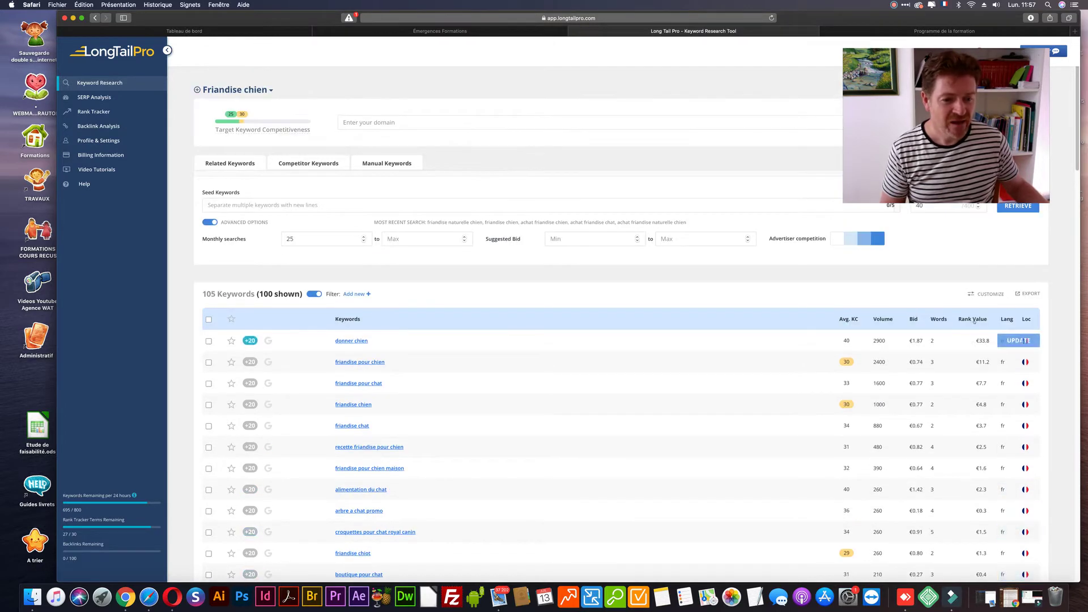
pyautogui.moveTo(974, 321)
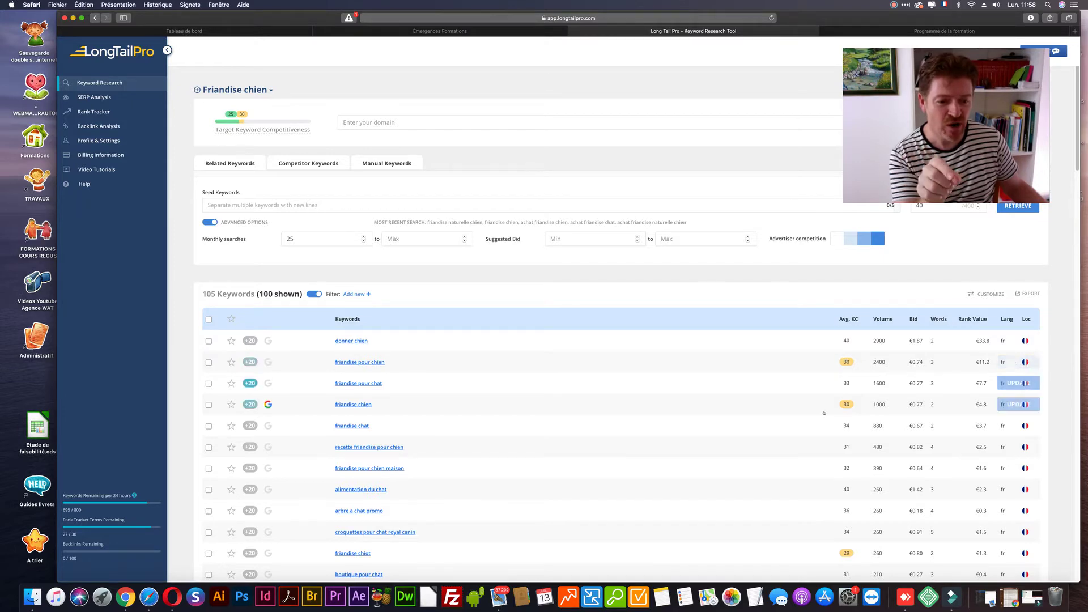
# Step: Look through the Friandise chien keyword list for green and orange average KC scores and compare them with search volumes
pyautogui.scroll(-5, 844, 397)
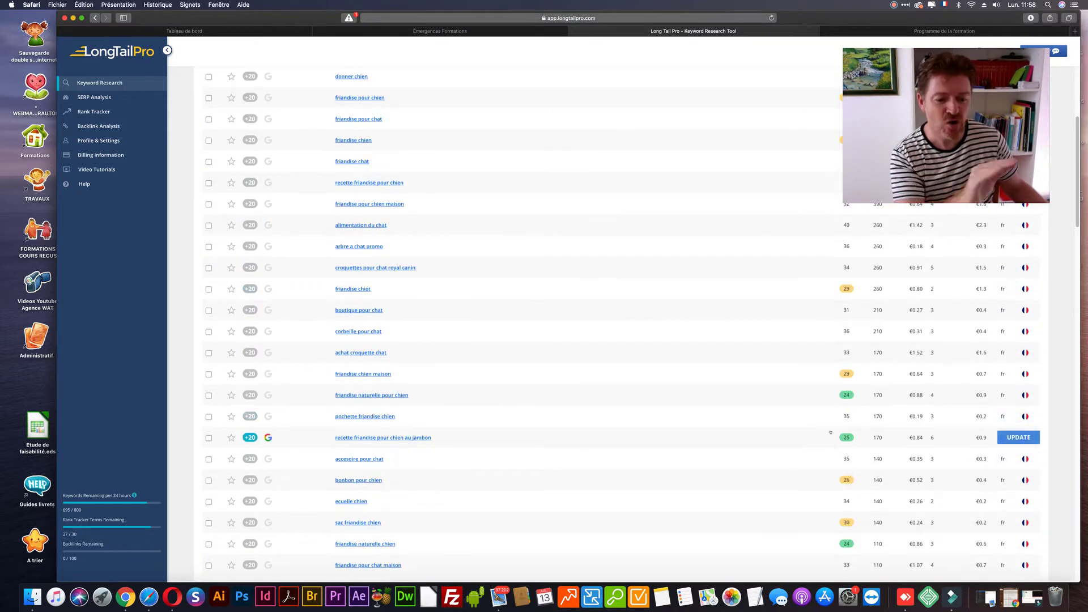
pyautogui.scroll(-6, 819, 428)
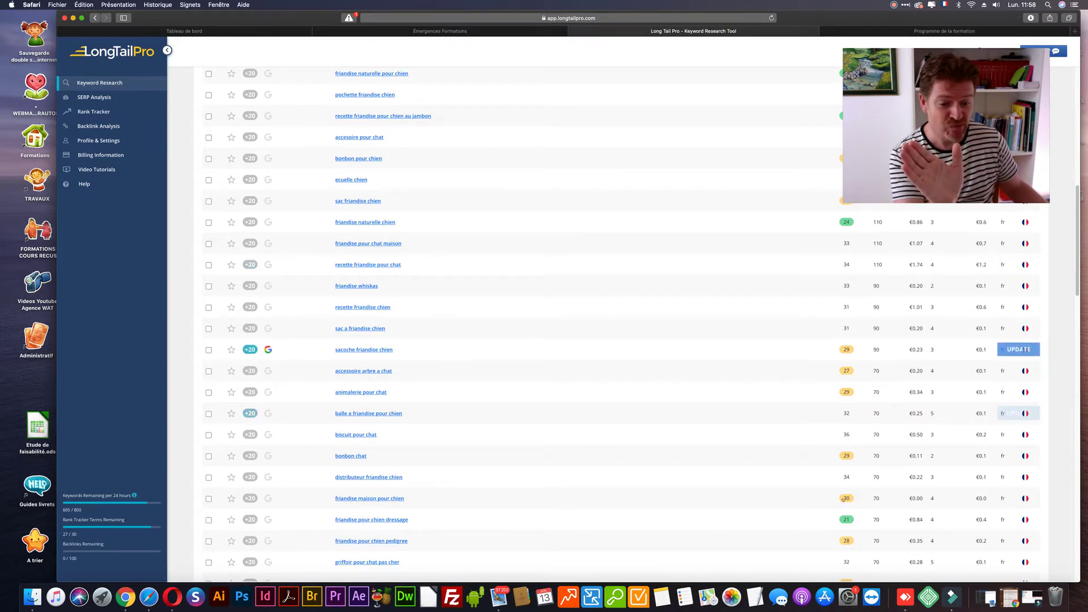
pyautogui.scroll(15, 846, 519)
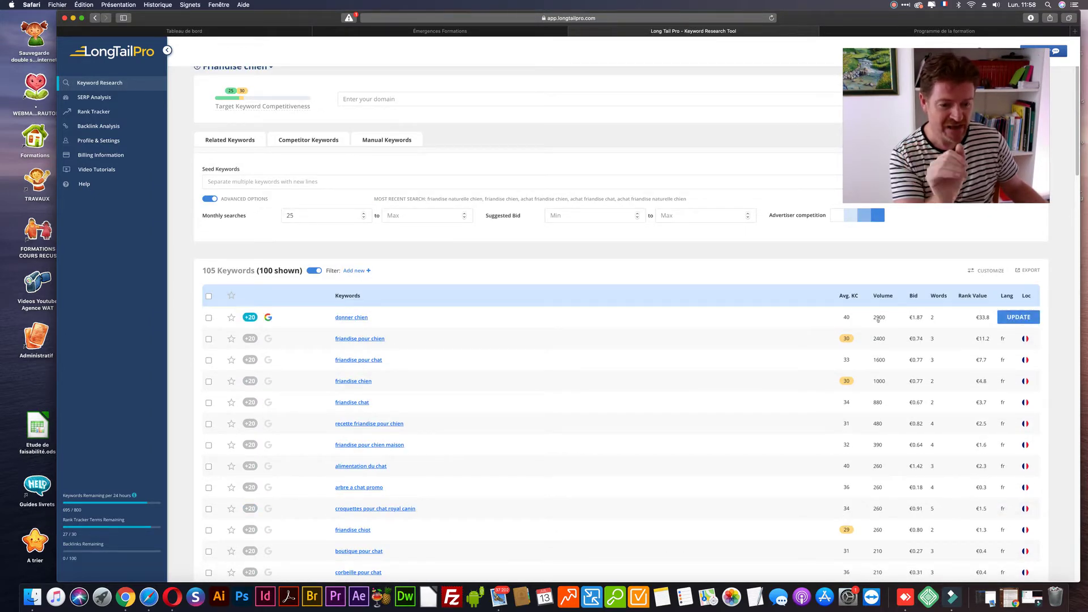
pyautogui.scroll(1, 707, 446)
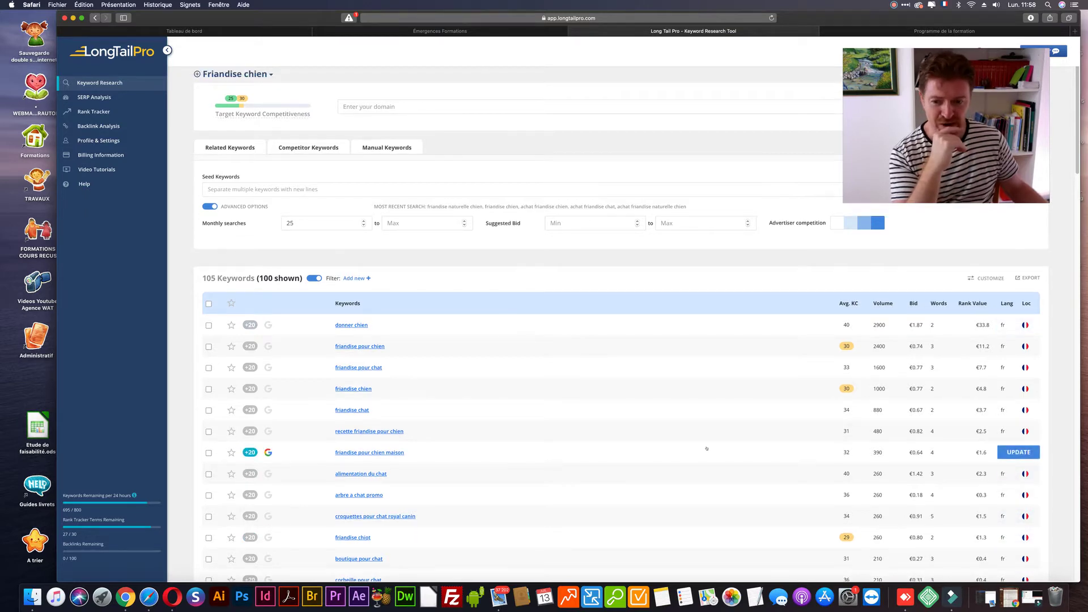
pyautogui.scroll(-2, 706, 448)
pyautogui.scroll(3, 707, 448)
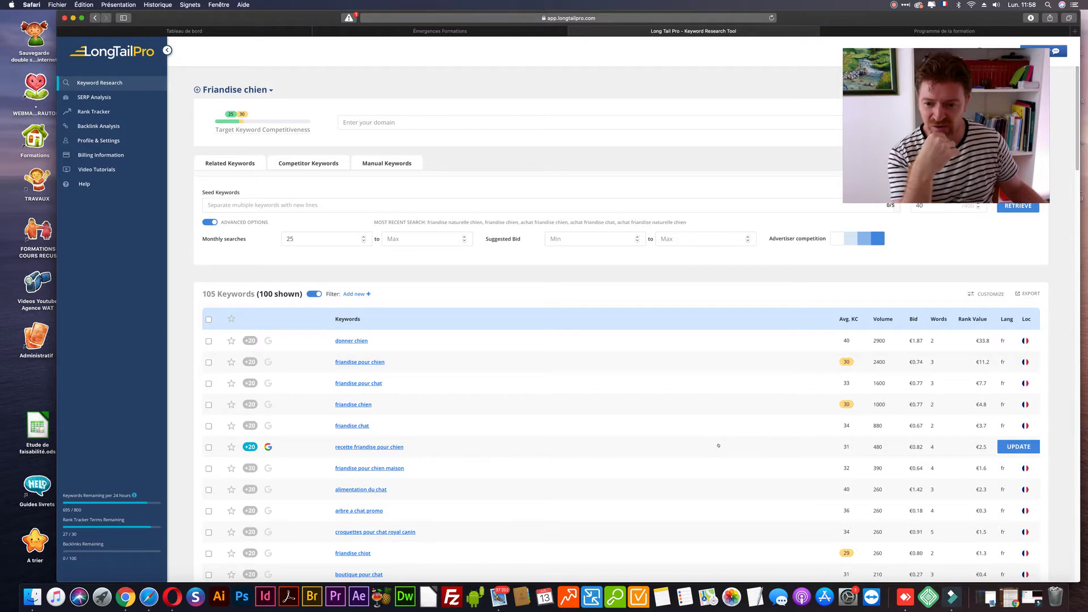
pyautogui.scroll(-5, 718, 445)
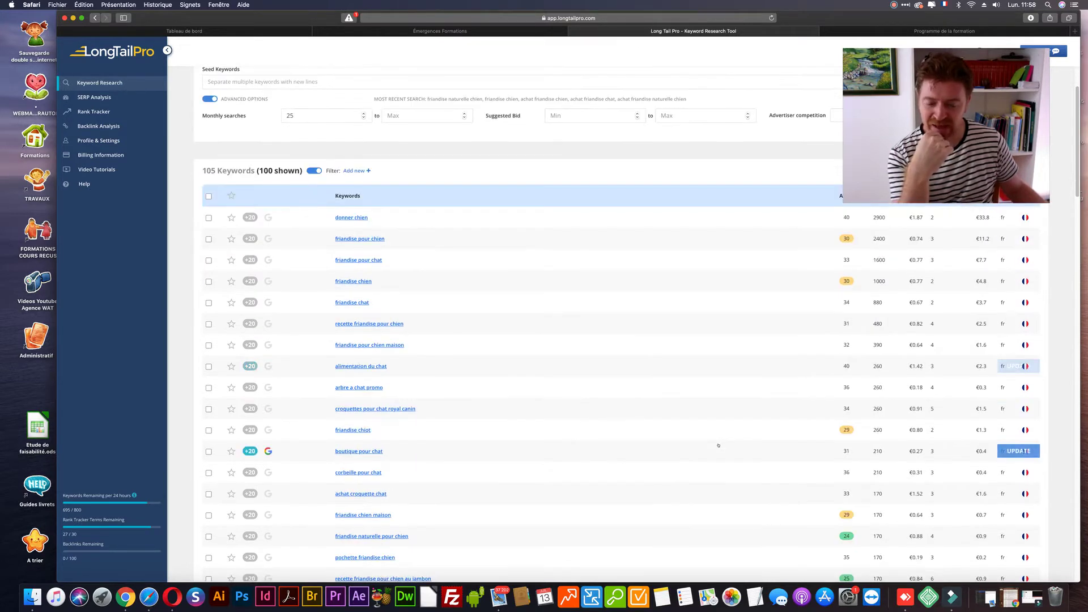
pyautogui.scroll(5, 718, 445)
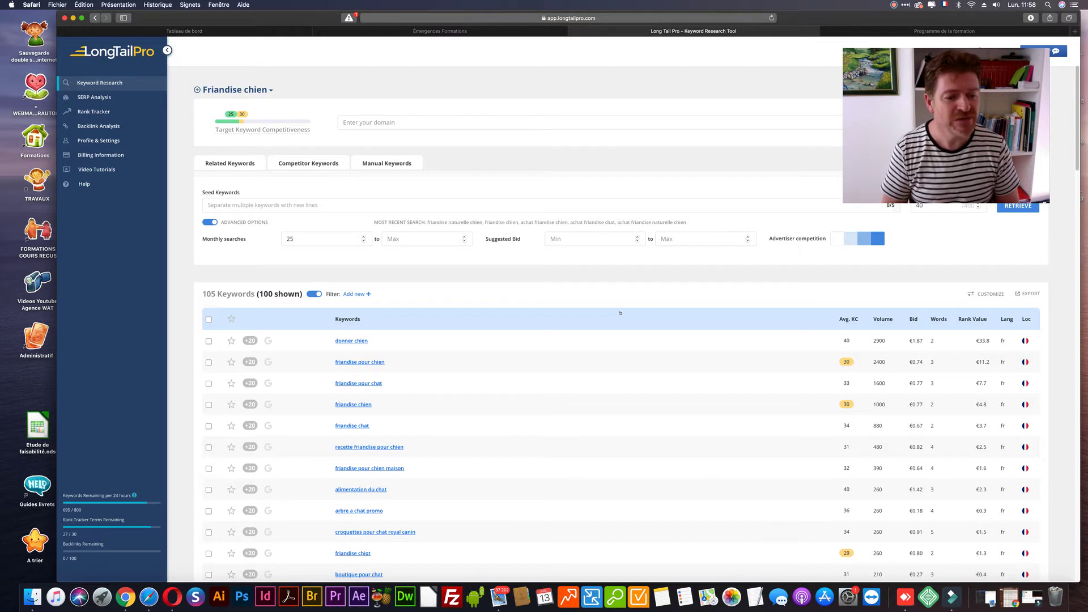
# Step: Export the Friandise chien keyword list and move the downloaded Friandise chien.csv file onto the desktop
pyautogui.moveTo(953, 152); pyautogui.dragTo(729, 166)
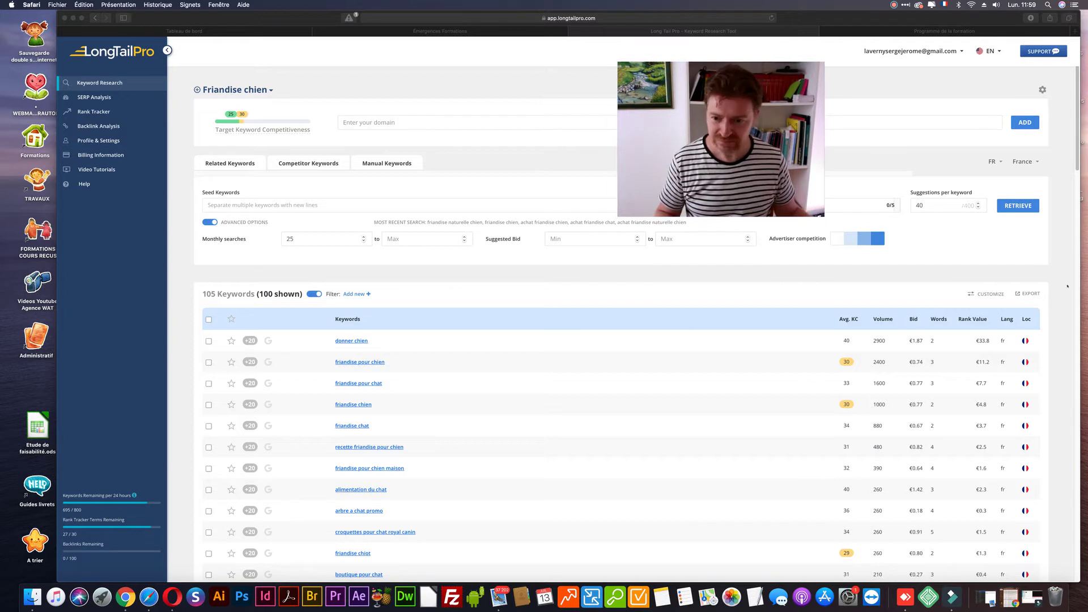
pyautogui.click(1024, 294)
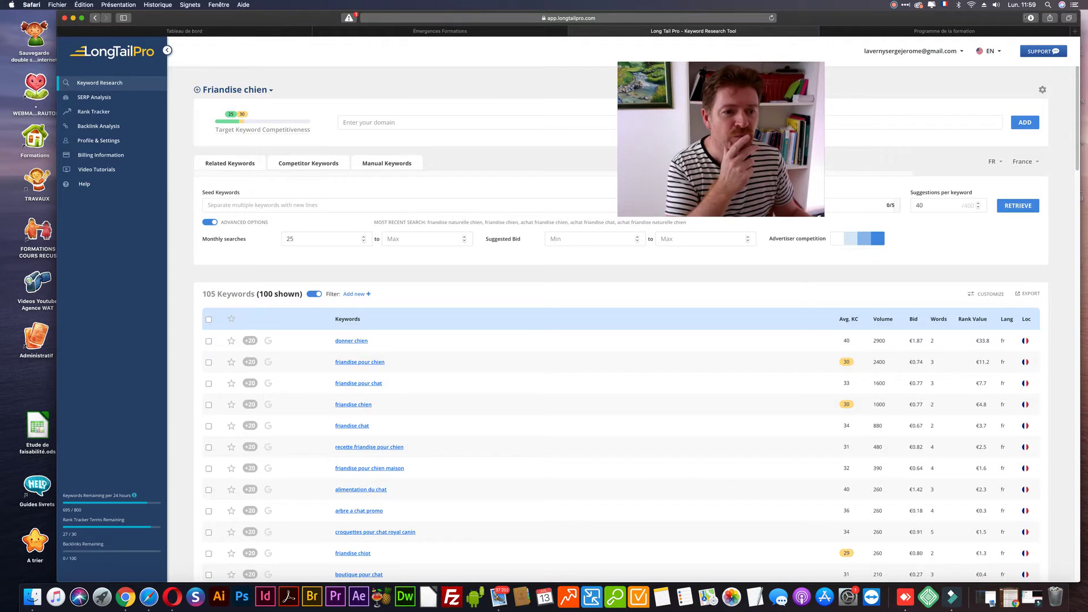
pyautogui.click(1030, 18)
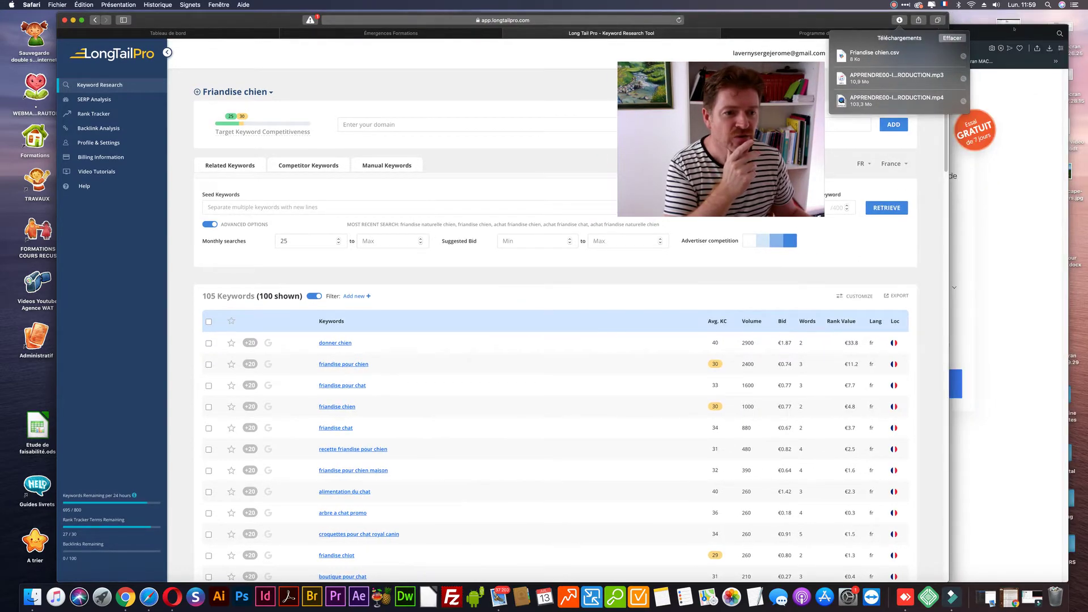
pyautogui.click(1014, 29)
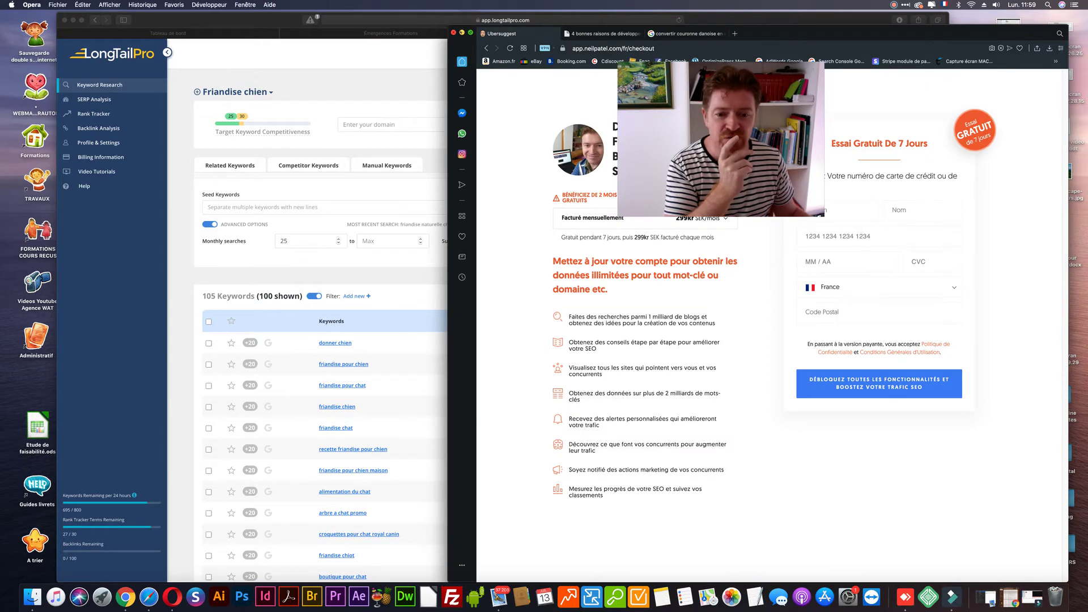
pyautogui.press('super+m')
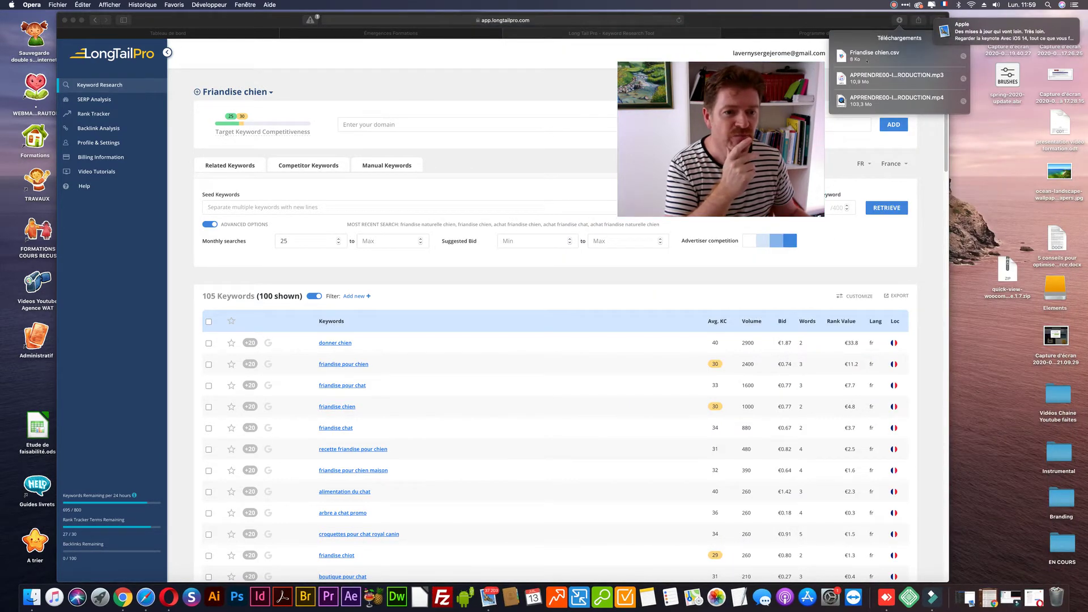
pyautogui.moveTo(897, 66); pyautogui.dragTo(1004, 166)
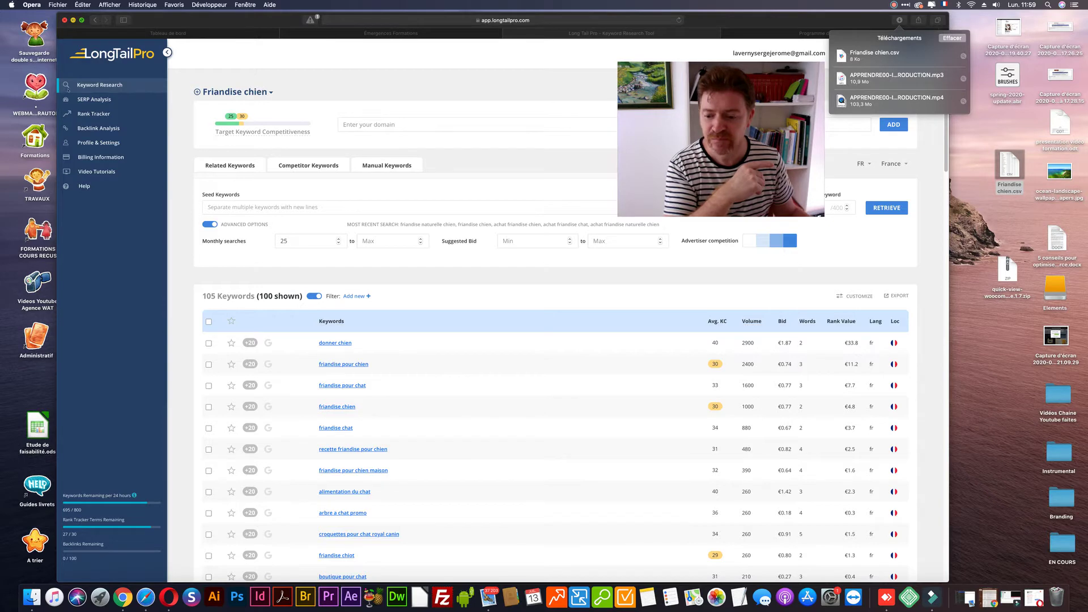
# Step: Switch to Chrome and open Google Drive in a new, enlarged browser window tab
pyautogui.click(122, 597)
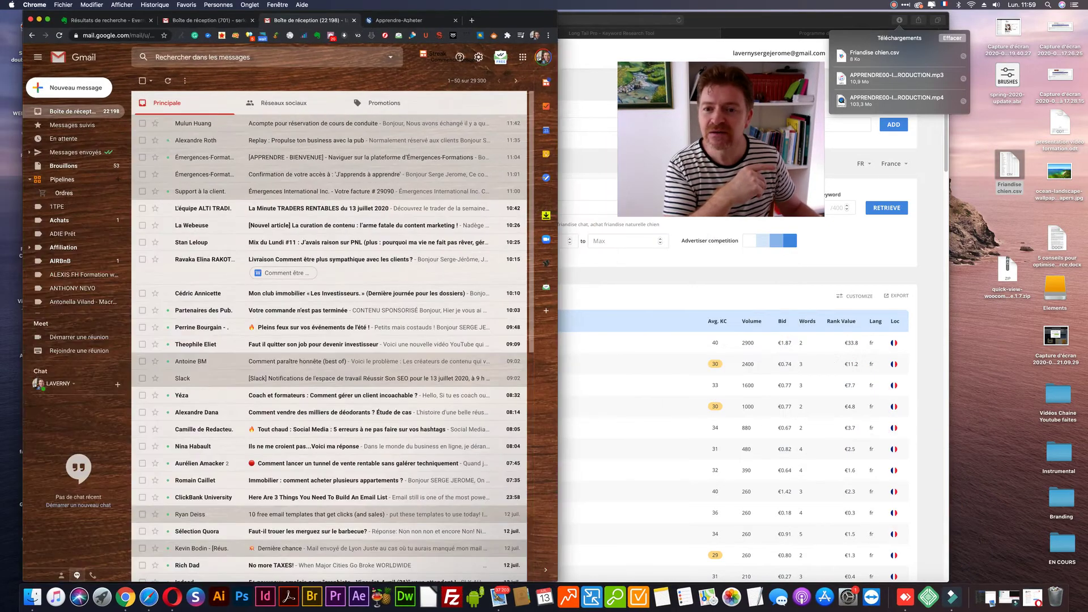
pyautogui.click(408, 23)
pyautogui.click(472, 20)
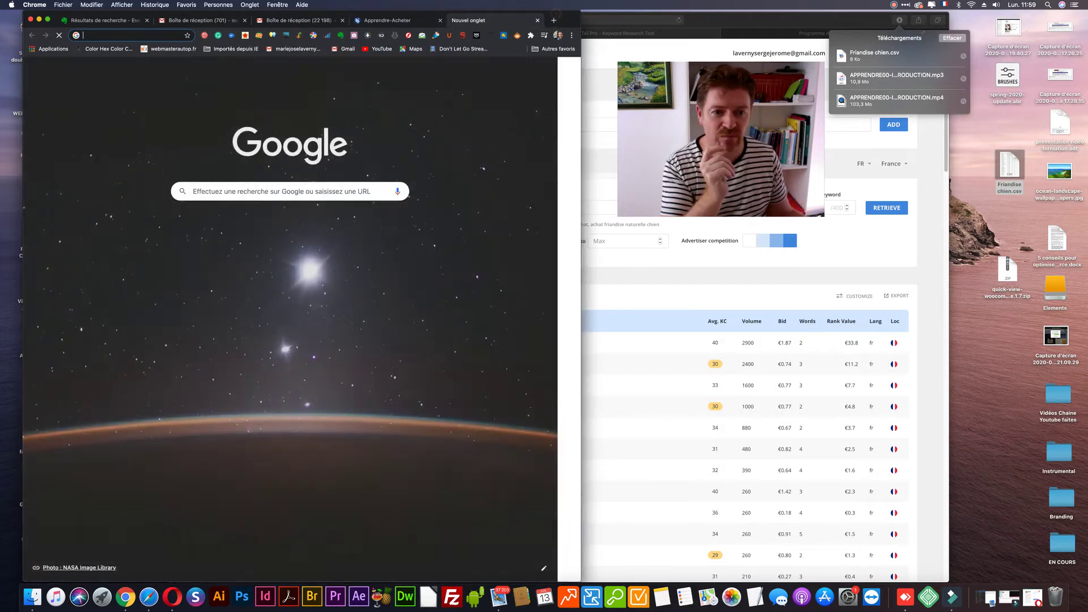
pyautogui.doubleClick(539, 20)
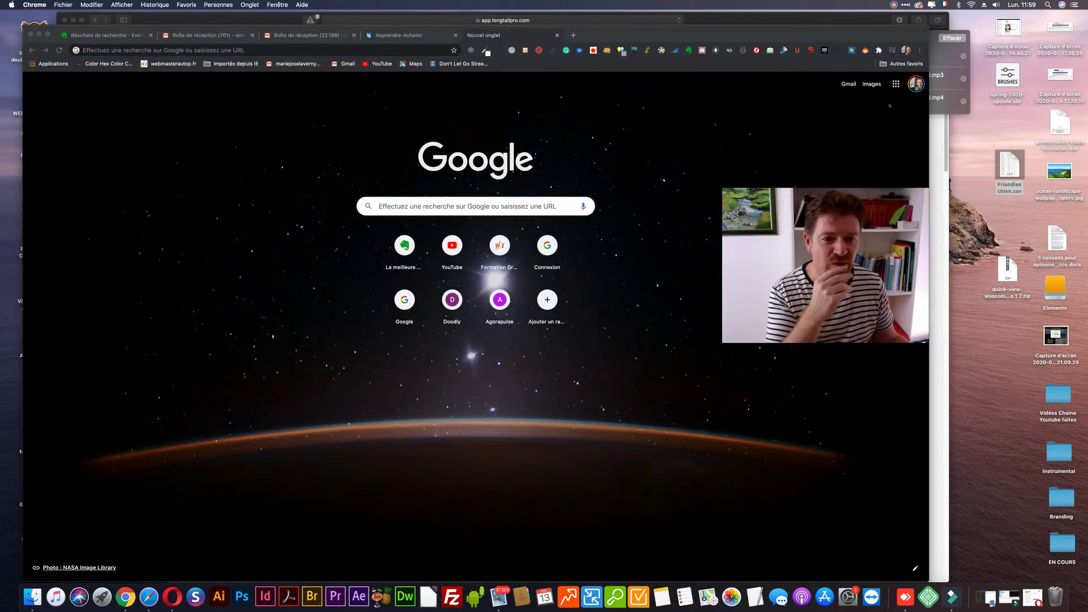
pyautogui.click(893, 93)
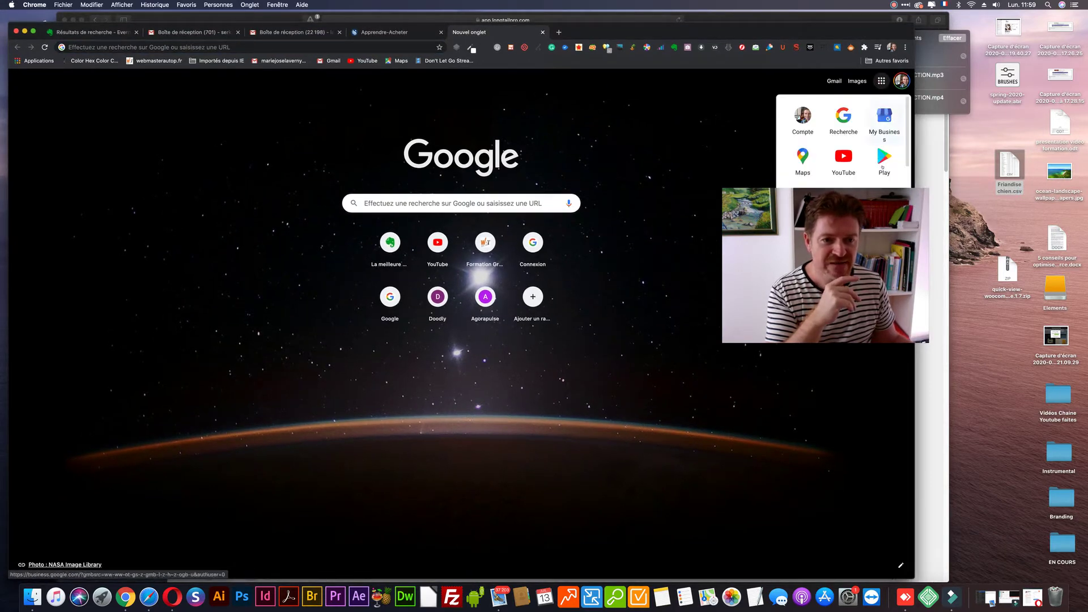
pyautogui.scroll(-5, 867, 147)
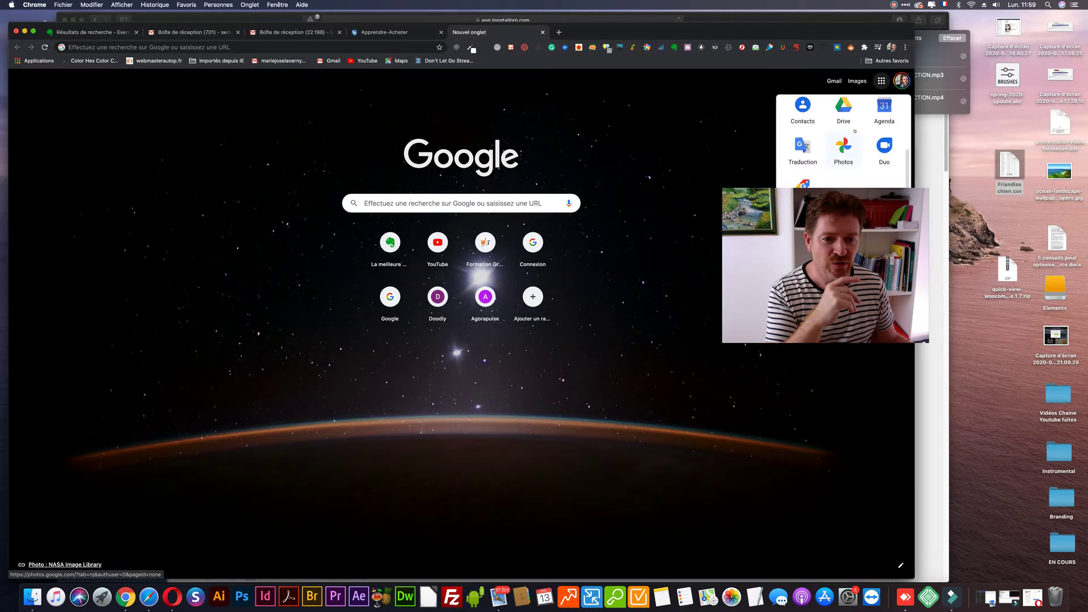
pyautogui.click(845, 108)
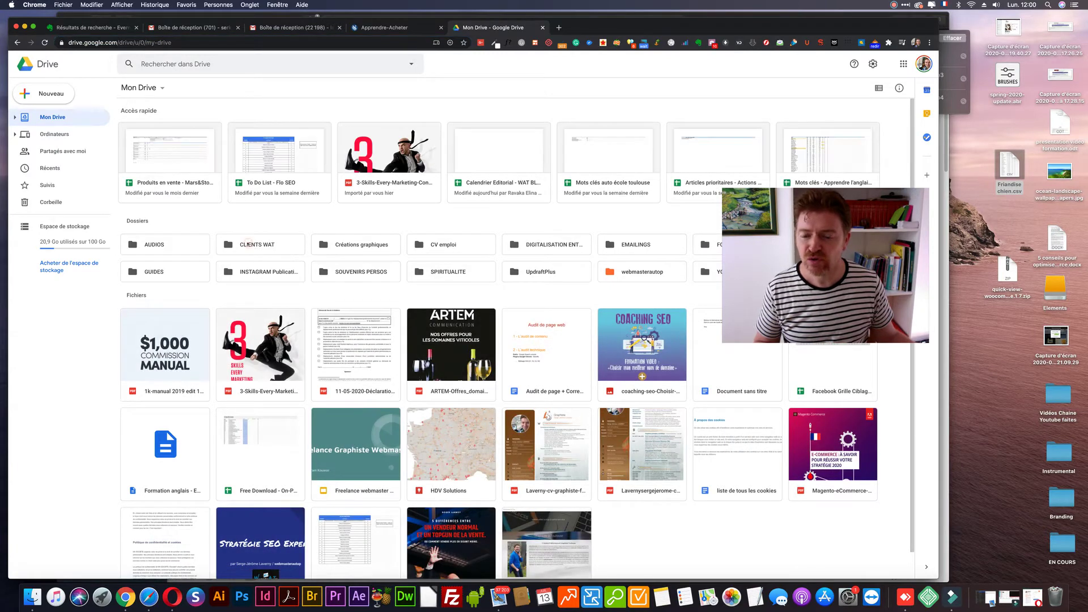
# Step: Create a blank Google Sheets spreadsheet in the PRIMINSTINCT SEO folder inside the CLIENTS WAT folder
pyautogui.doubleClick(247, 245)
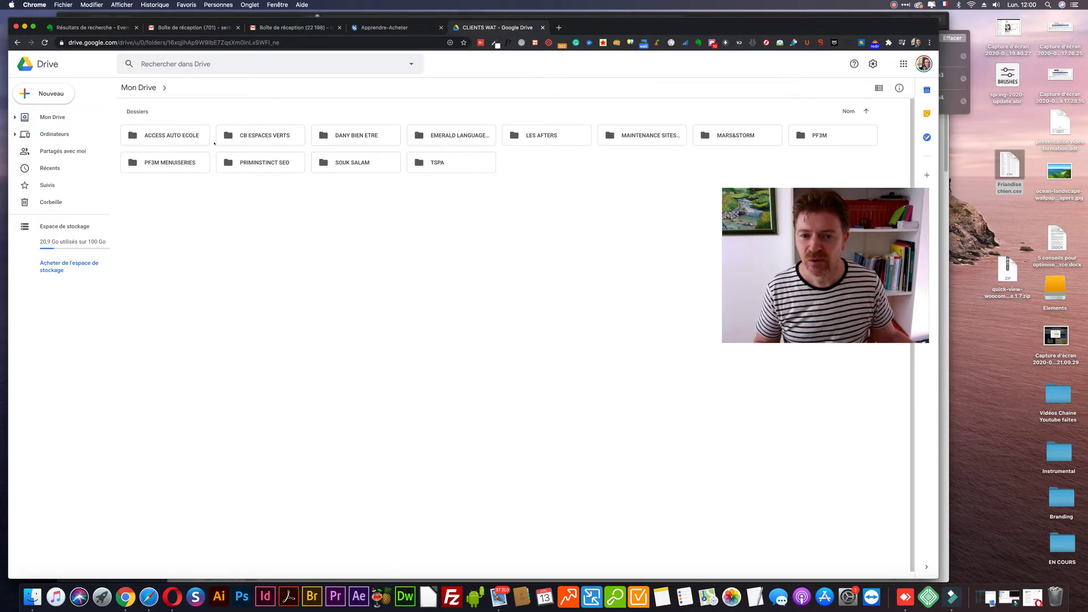
pyautogui.doubleClick(254, 164)
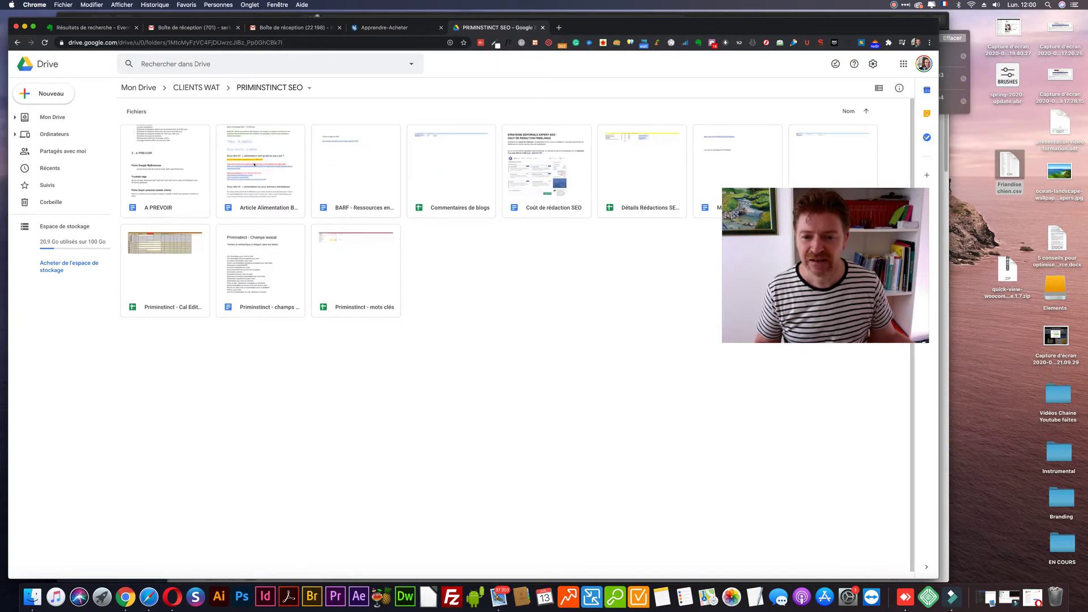
pyautogui.click(46, 93)
pyautogui.moveTo(129, 164)
pyautogui.click(184, 170)
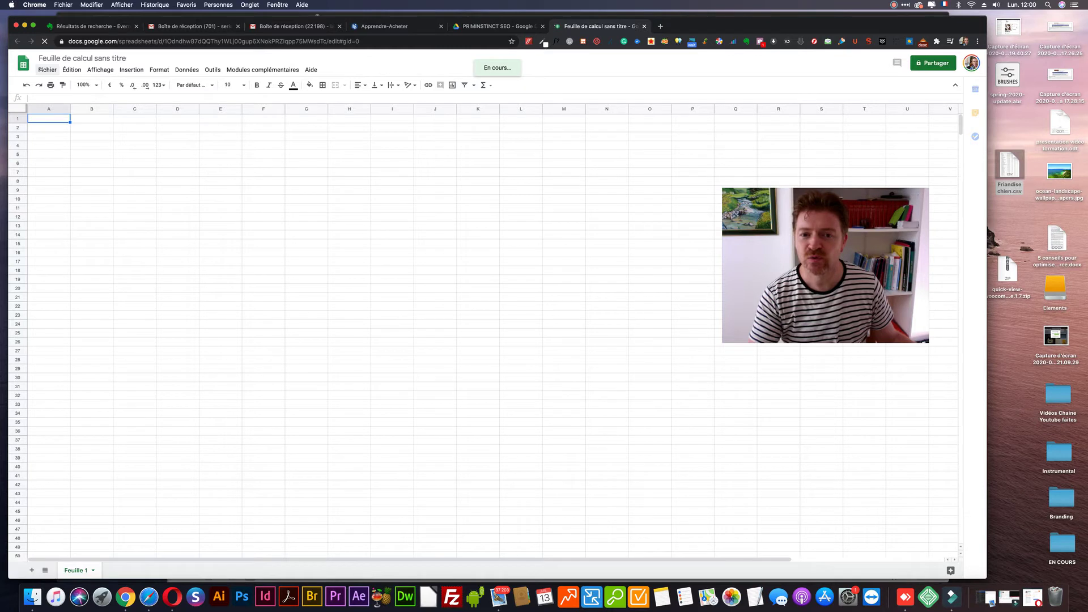
# Step: Name the blank spreadsheet Friandise chien et chat
pyautogui.click(48, 58)
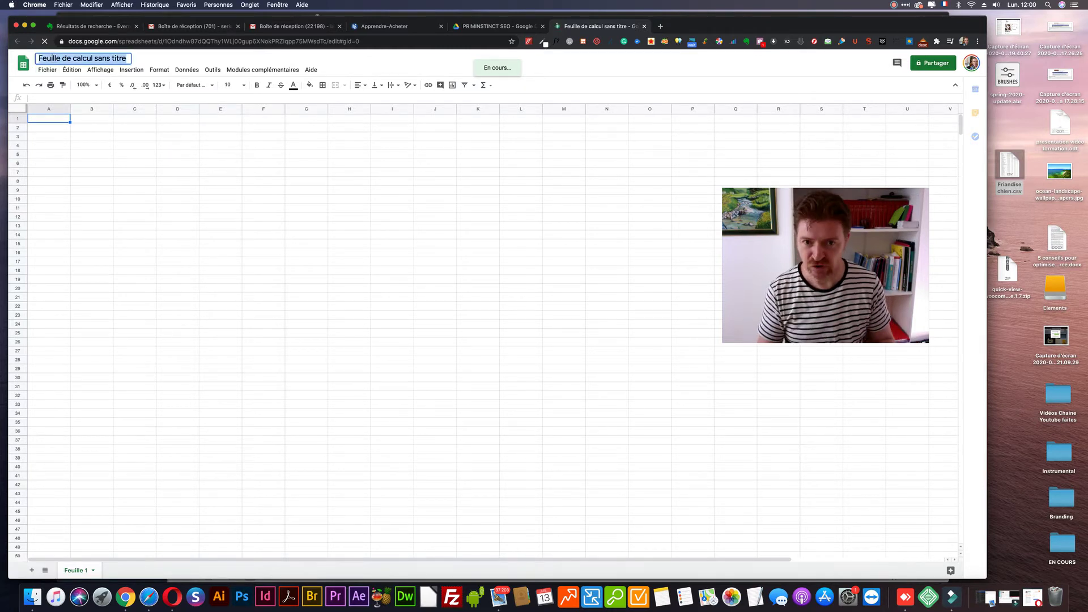
pyautogui.write('F')
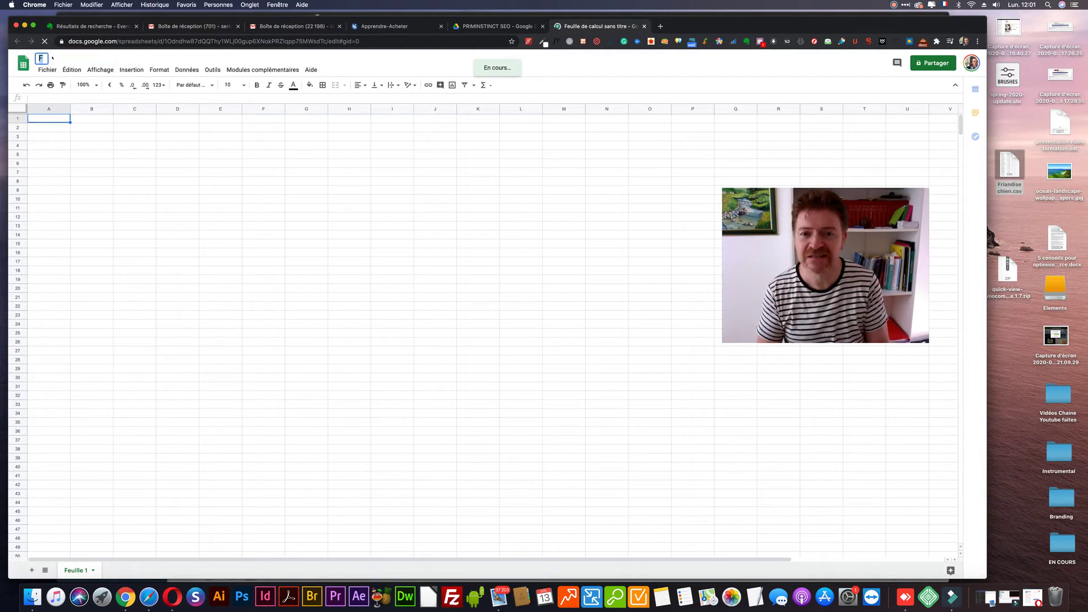
pyautogui.write('riand')
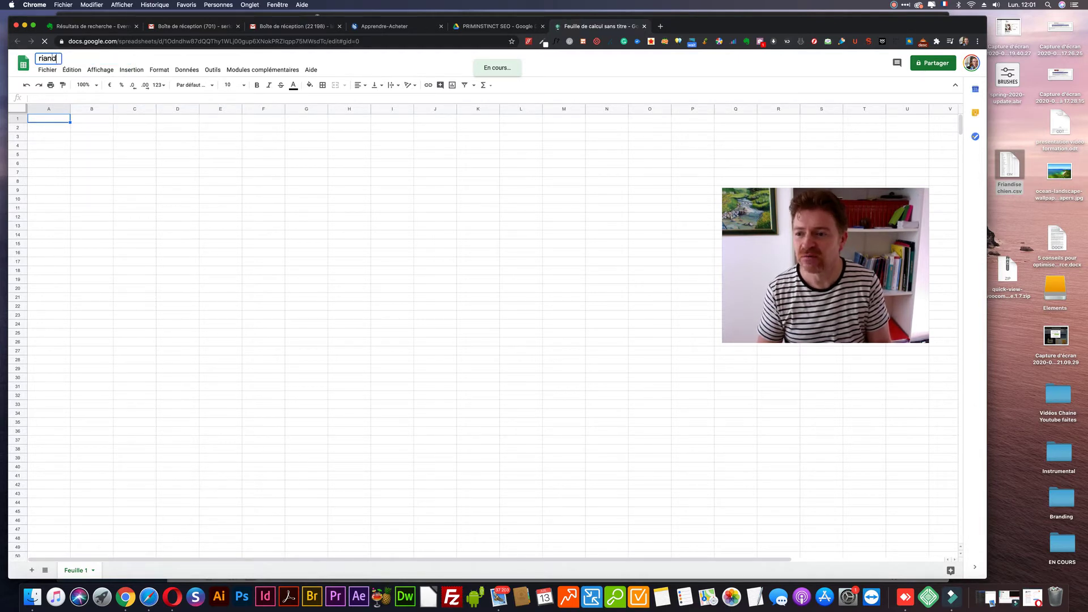
pyautogui.write('ise chie')
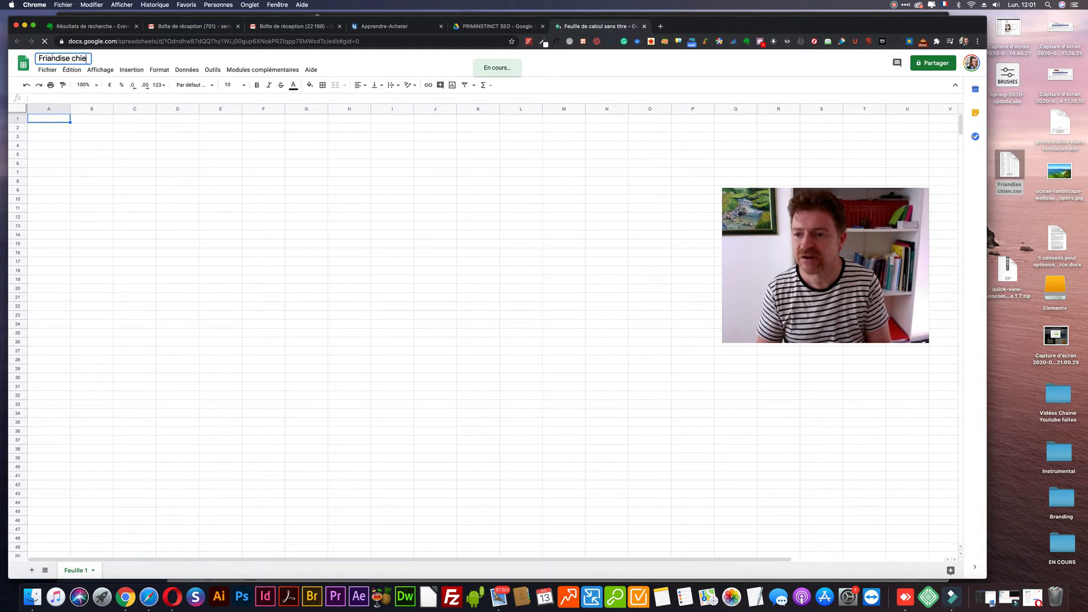
pyautogui.write('n et chat')
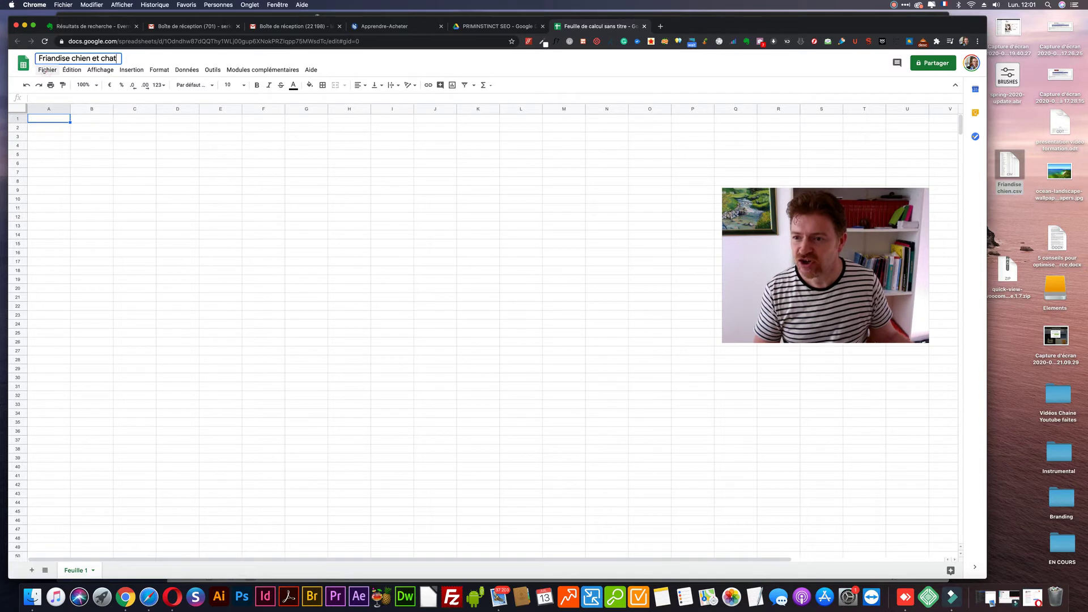
# Step: Start a file import into the spreadsheet and upload Friandise chien.csv from the desktop
pyautogui.click(44, 70)
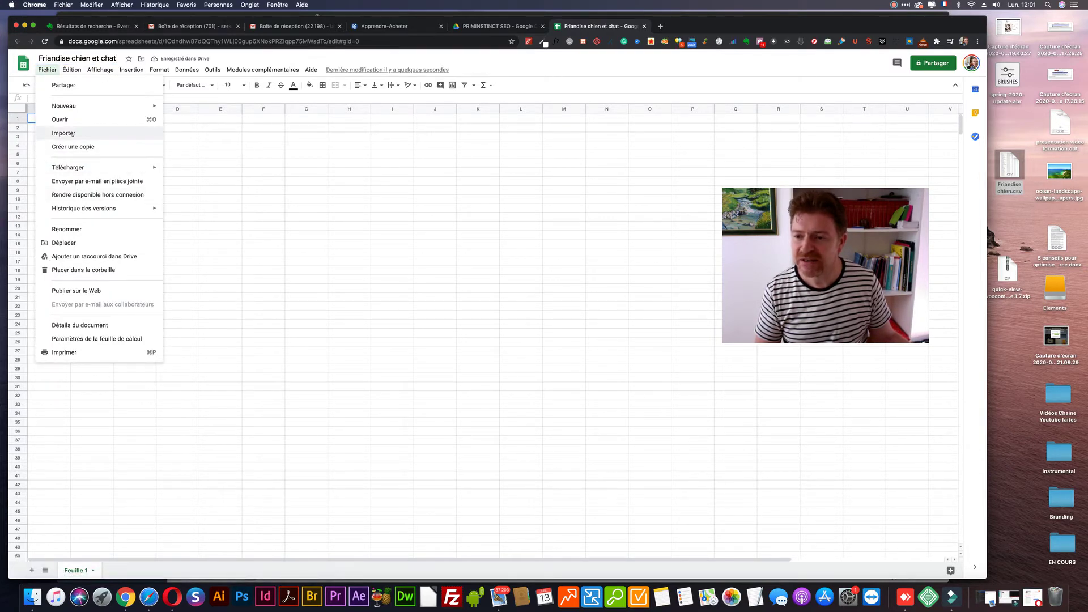
pyautogui.click(73, 134)
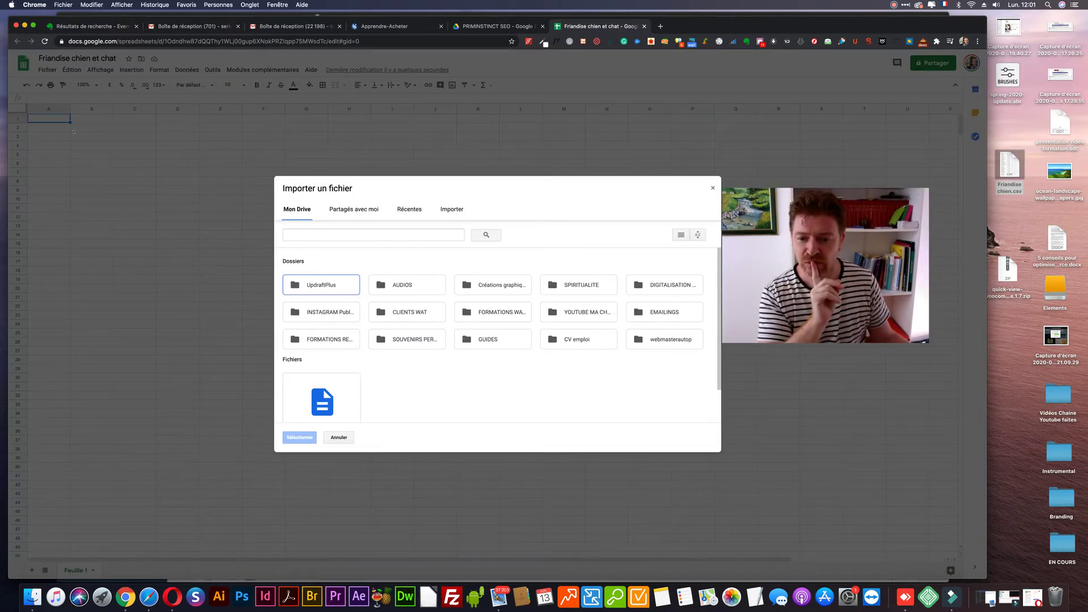
pyautogui.click(451, 210)
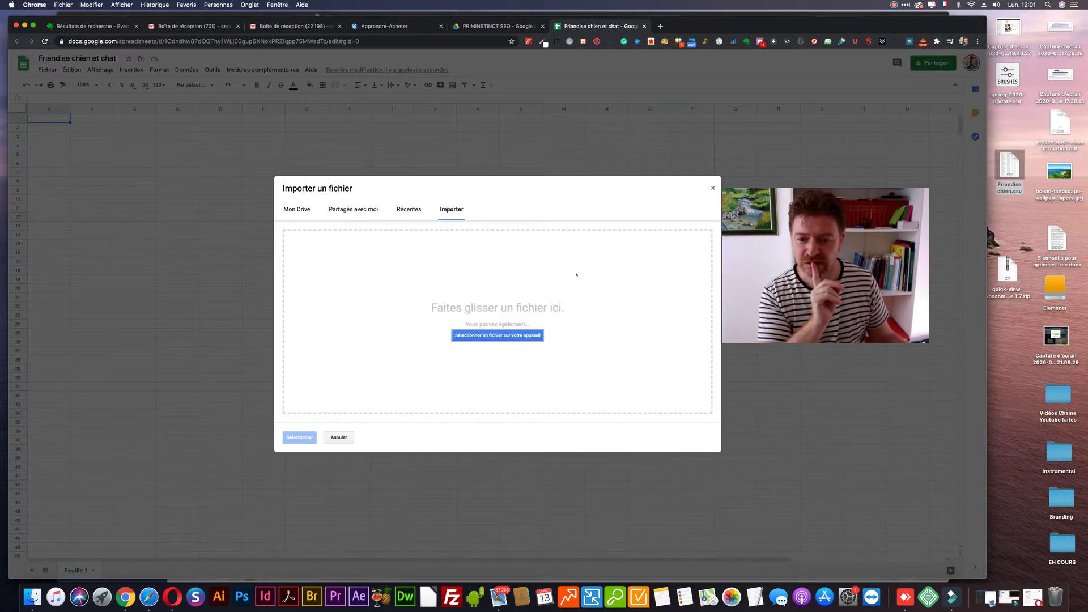
pyautogui.moveTo(1009, 189); pyautogui.dragTo(497, 293)
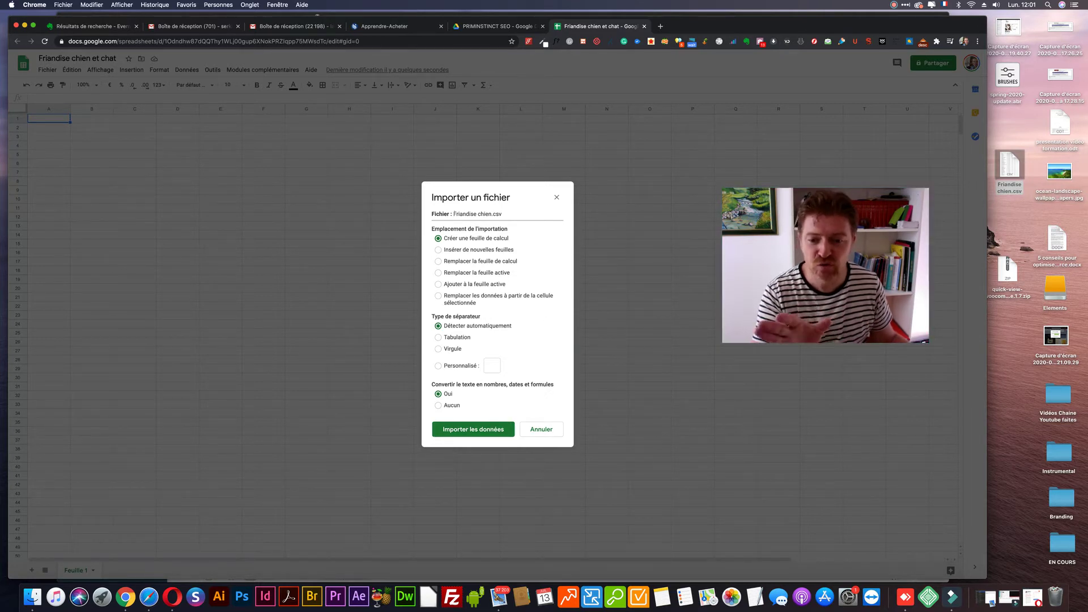
# Step: Import the CSV data as a newly created spreadsheet with automatic separator detection, and open that spreadsheet
pyautogui.click(491, 429)
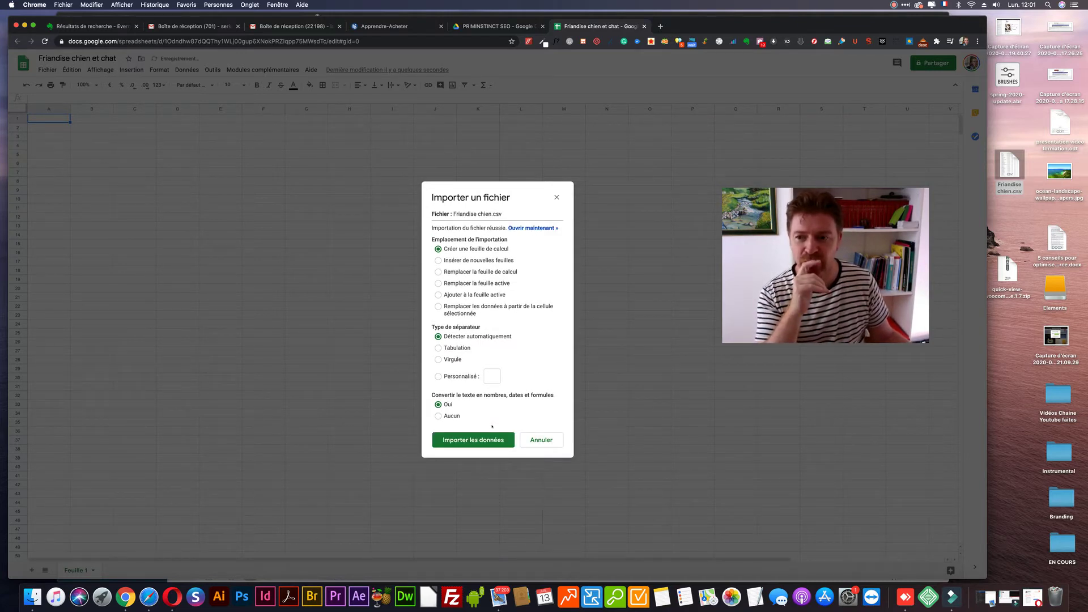
pyautogui.click(488, 440)
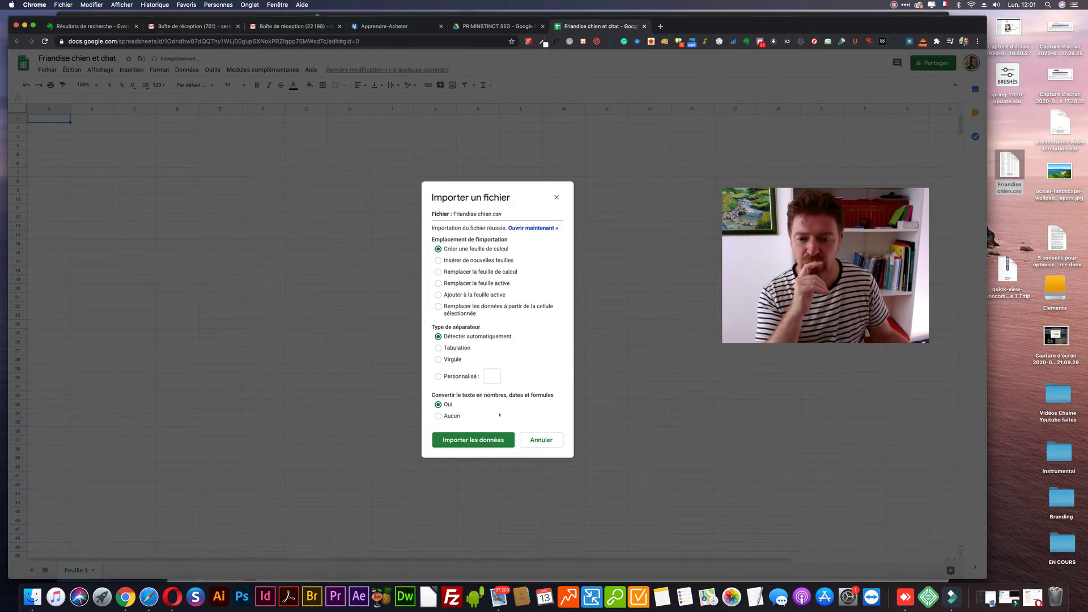
pyautogui.click(529, 228)
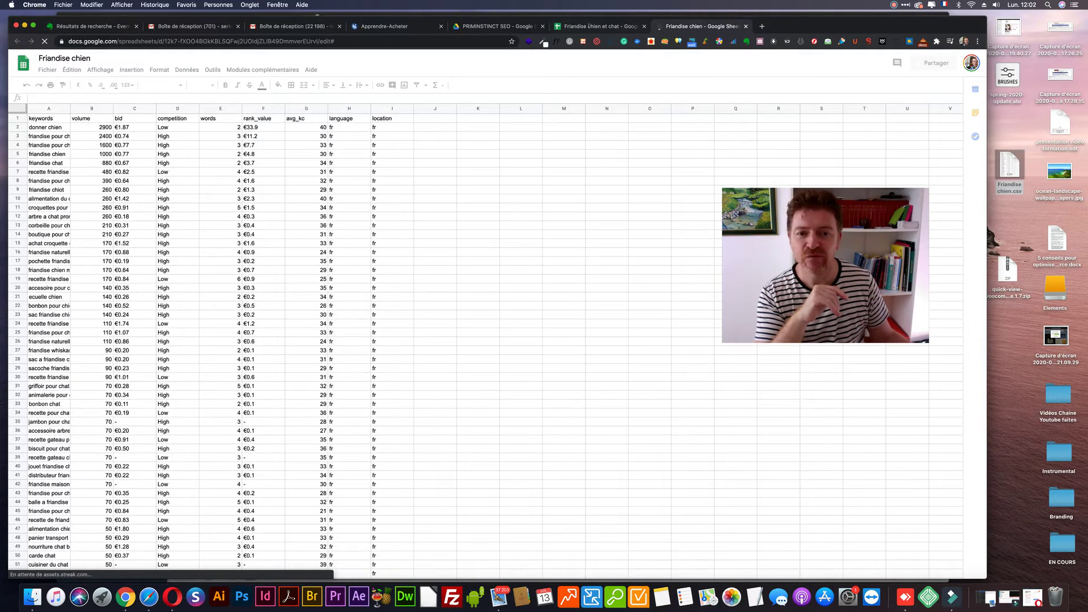
# Step: Return to the Friandise chien et chat spreadsheet and import the CSV data with the option to replace the spreadsheet
pyautogui.click(590, 26)
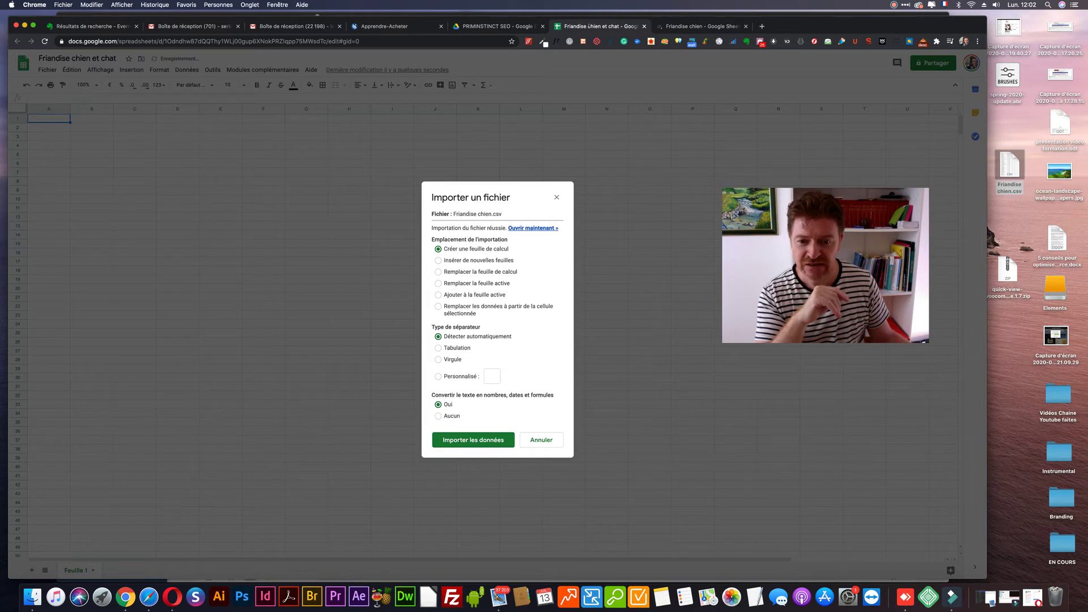
pyautogui.click(438, 272)
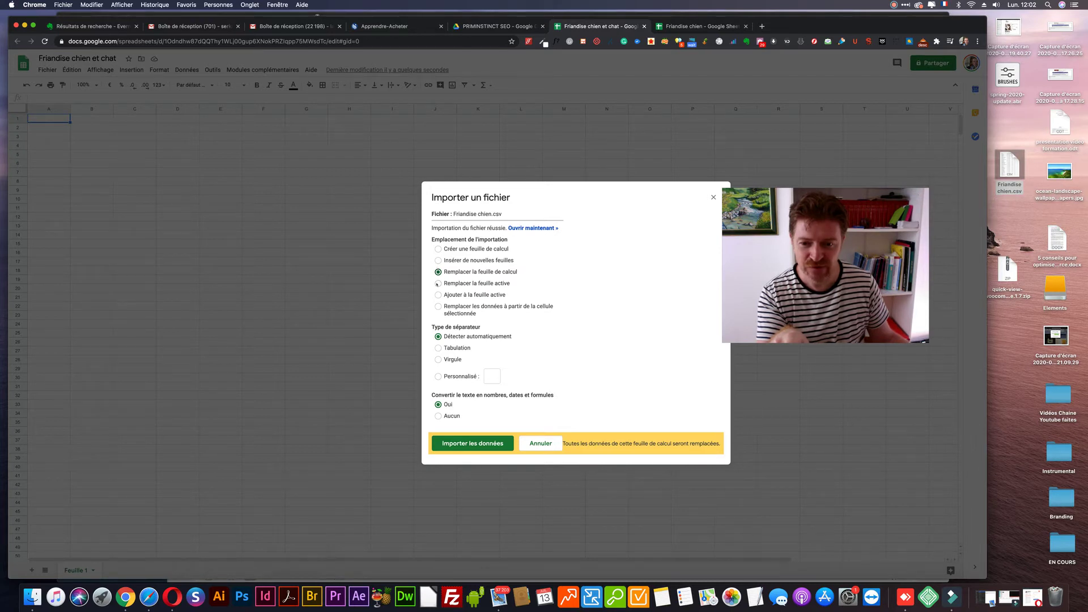
pyautogui.click(437, 283)
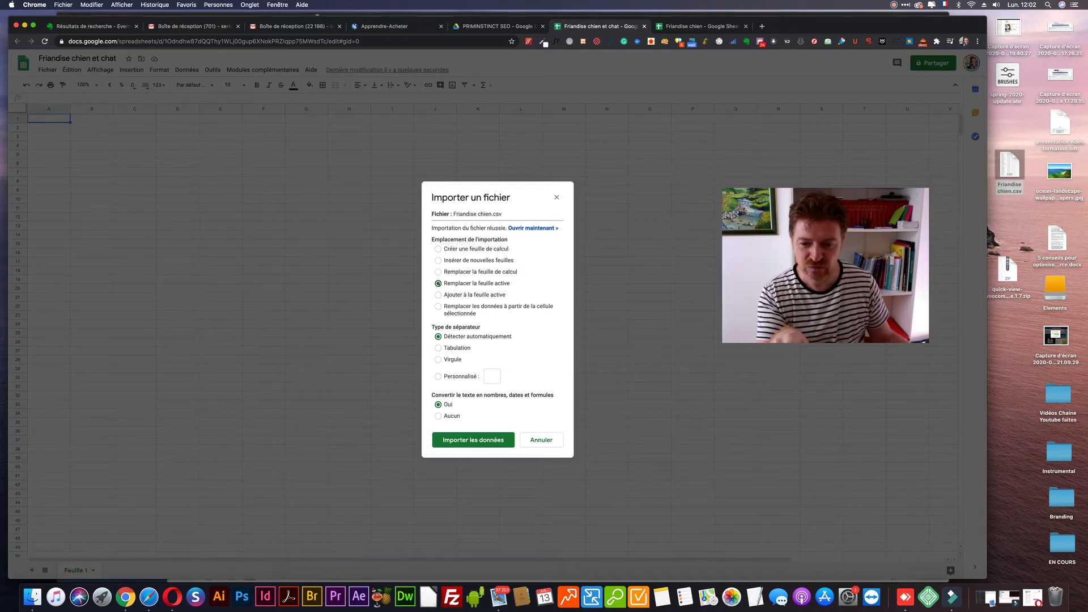
pyautogui.click(437, 273)
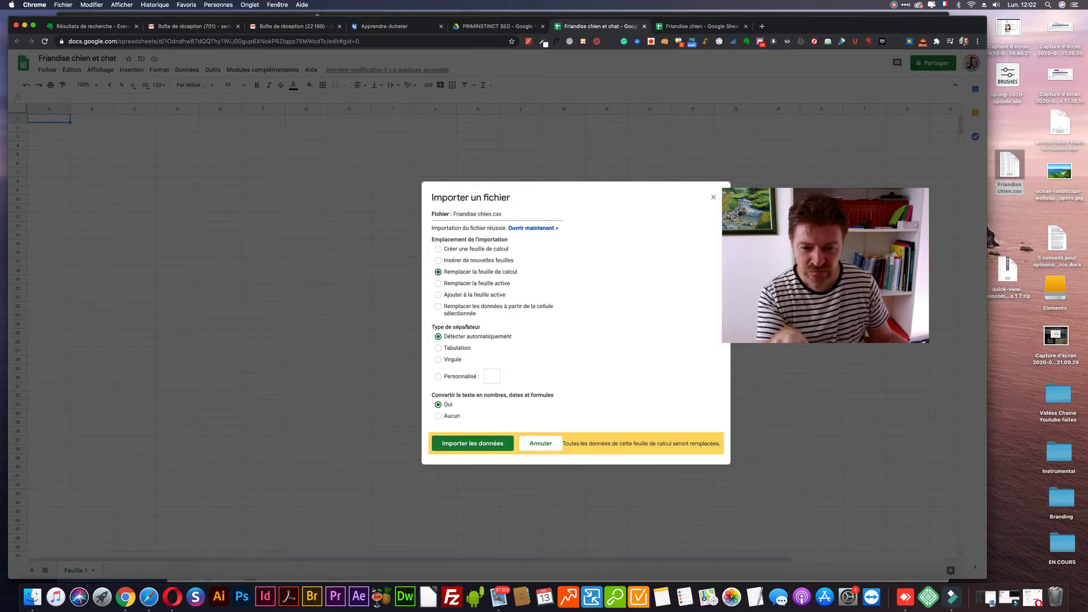
pyautogui.click(478, 443)
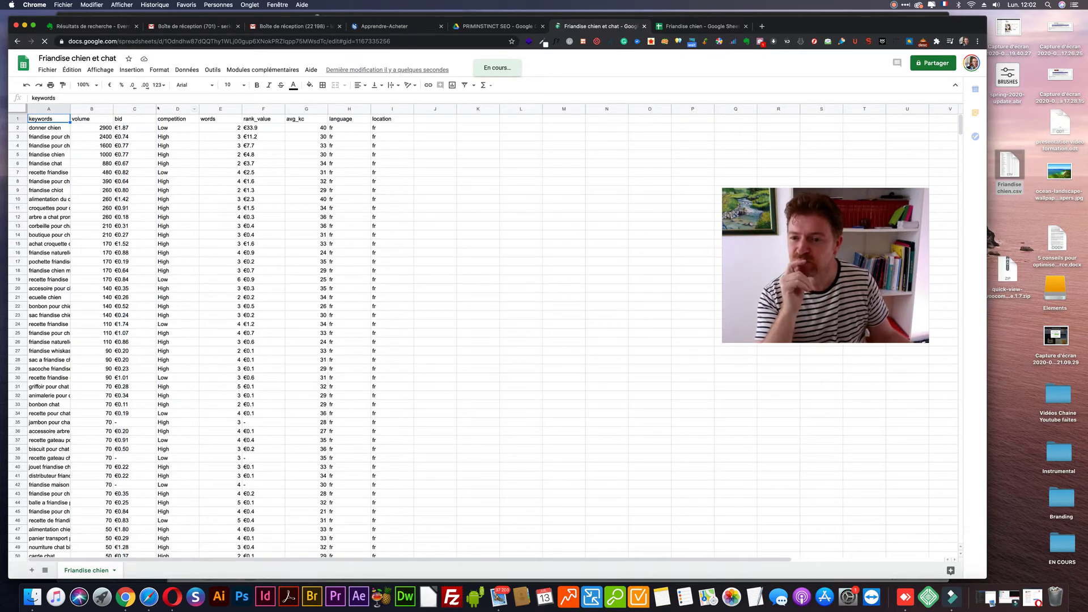
# Step: Widen the keywords, volume and bid columns so the full keyword texts fit
pyautogui.moveTo(157, 106); pyautogui.dragTo(159, 107)
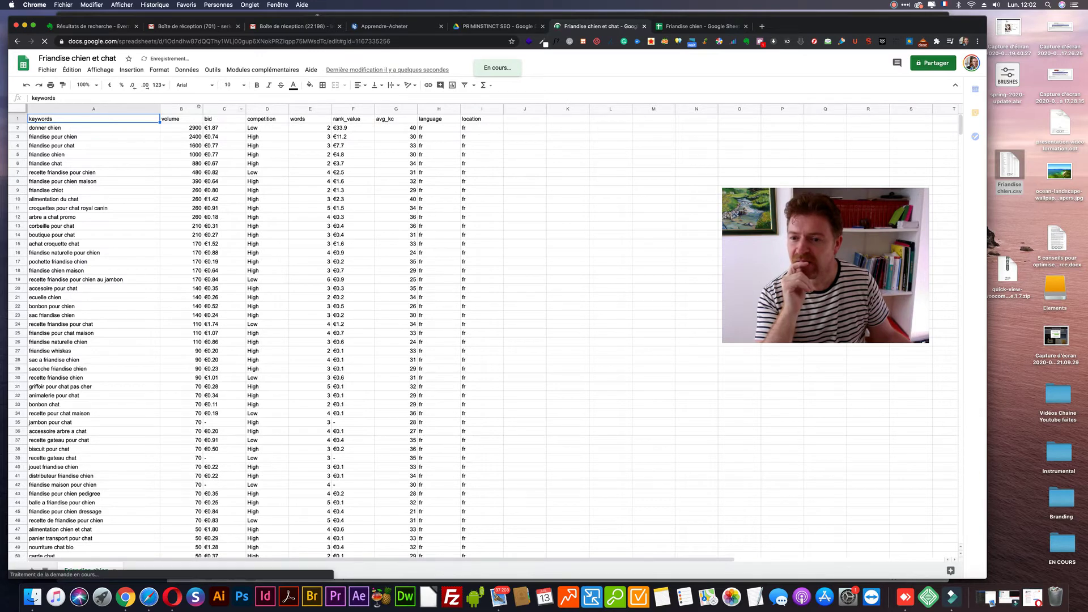
pyautogui.moveTo(201, 109); pyautogui.dragTo(237, 108)
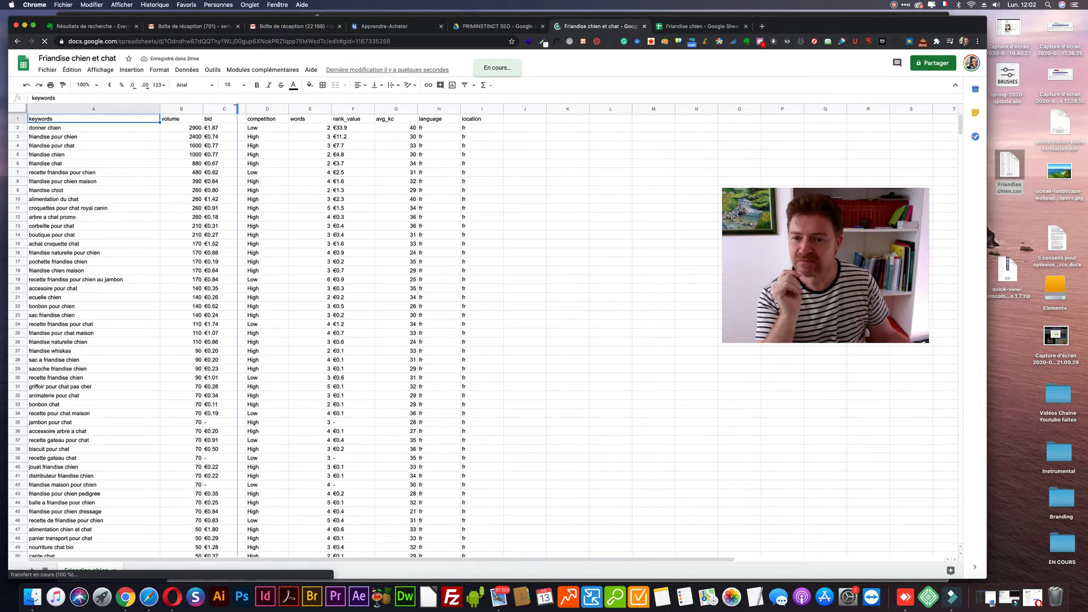
pyautogui.moveTo(282, 108); pyautogui.dragTo(301, 109)
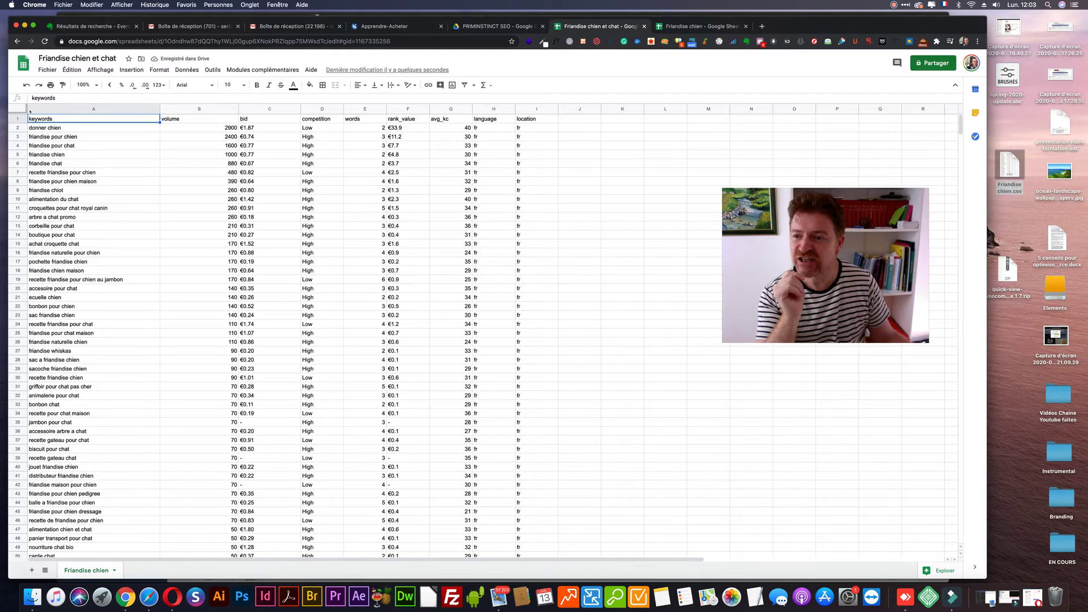
# Step: Centre all cells of the sheet horizontally and vertically, and turn on text wrapping for them
pyautogui.click(15, 108)
pyautogui.click(361, 85)
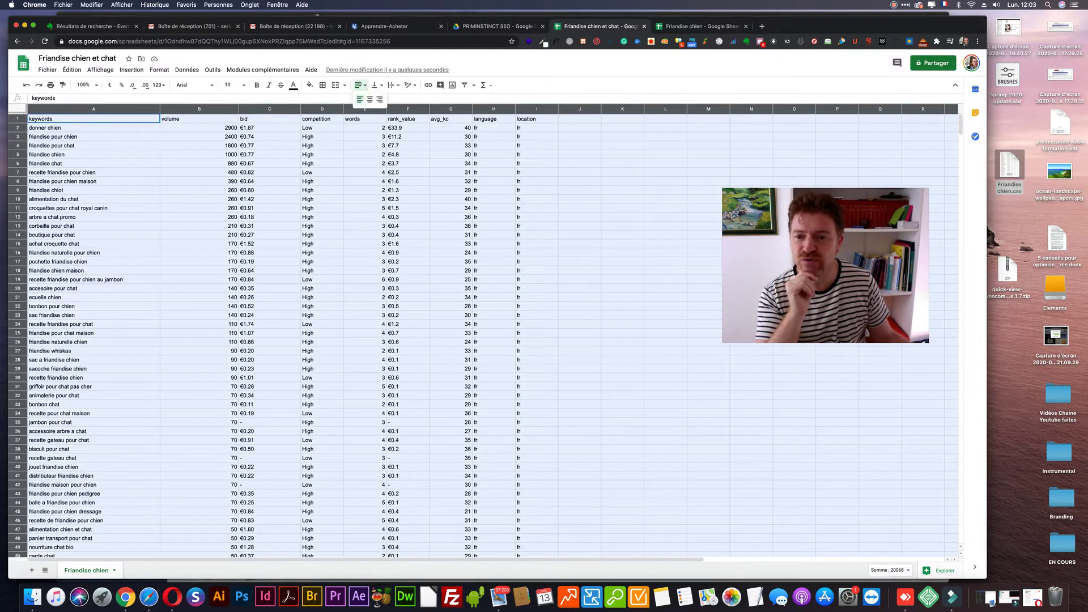
pyautogui.click(368, 99)
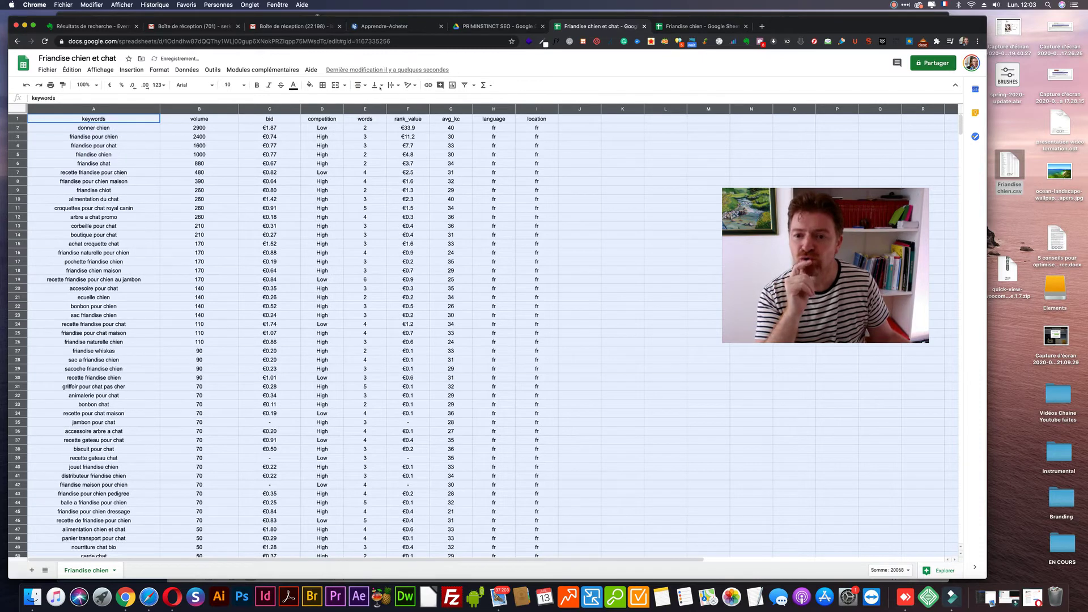
pyautogui.click(380, 86)
pyautogui.click(383, 99)
pyautogui.click(391, 85)
pyautogui.click(403, 100)
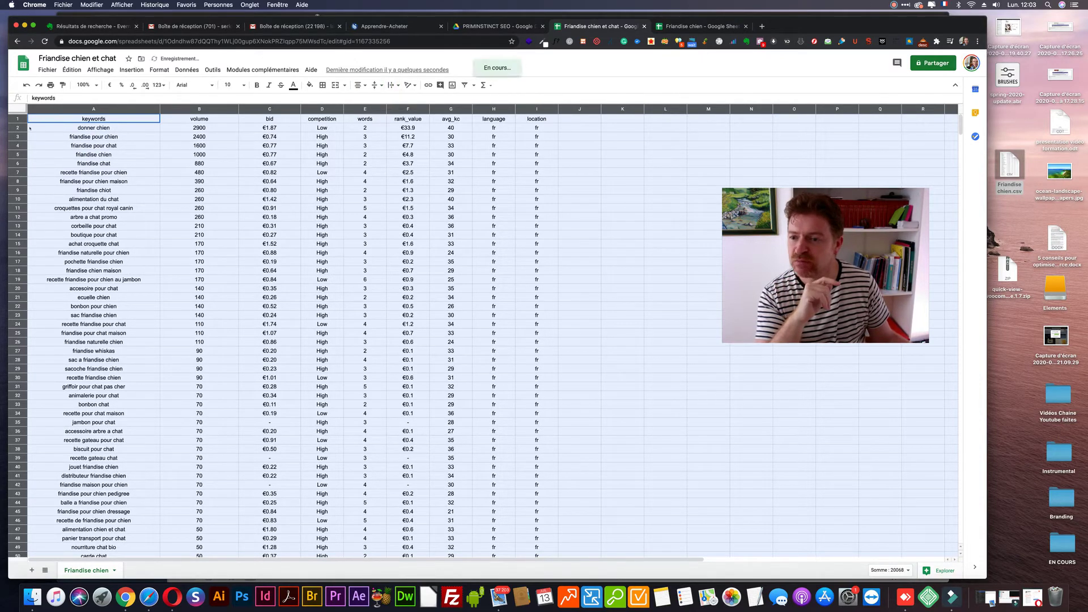
# Step: Increase the height of all rows and fill the header row with light blue
pyautogui.moveTo(17, 114); pyautogui.dragTo(17, 131)
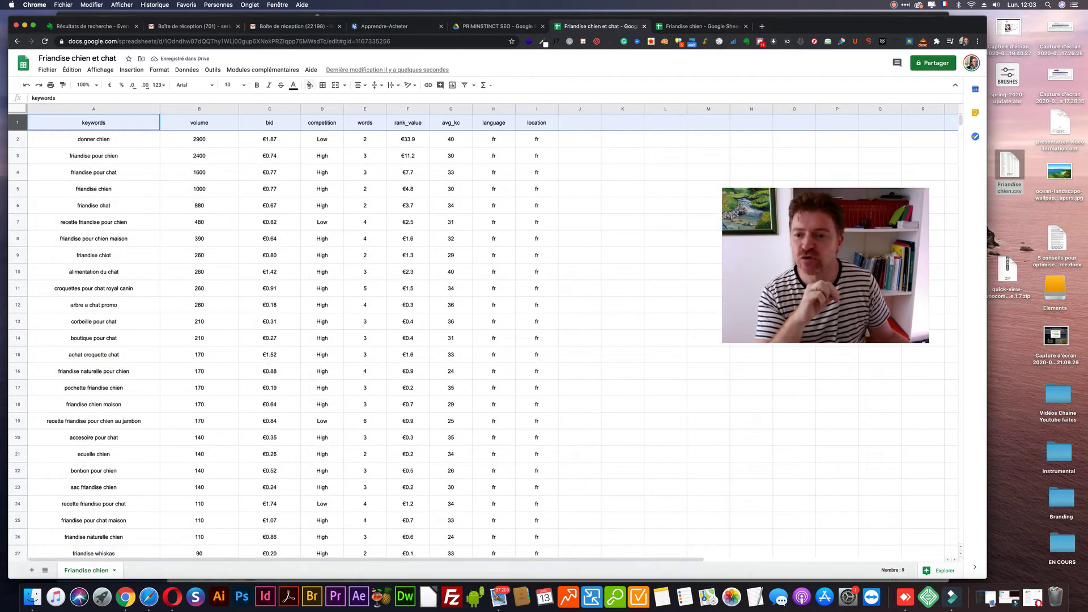
pyautogui.click(309, 85)
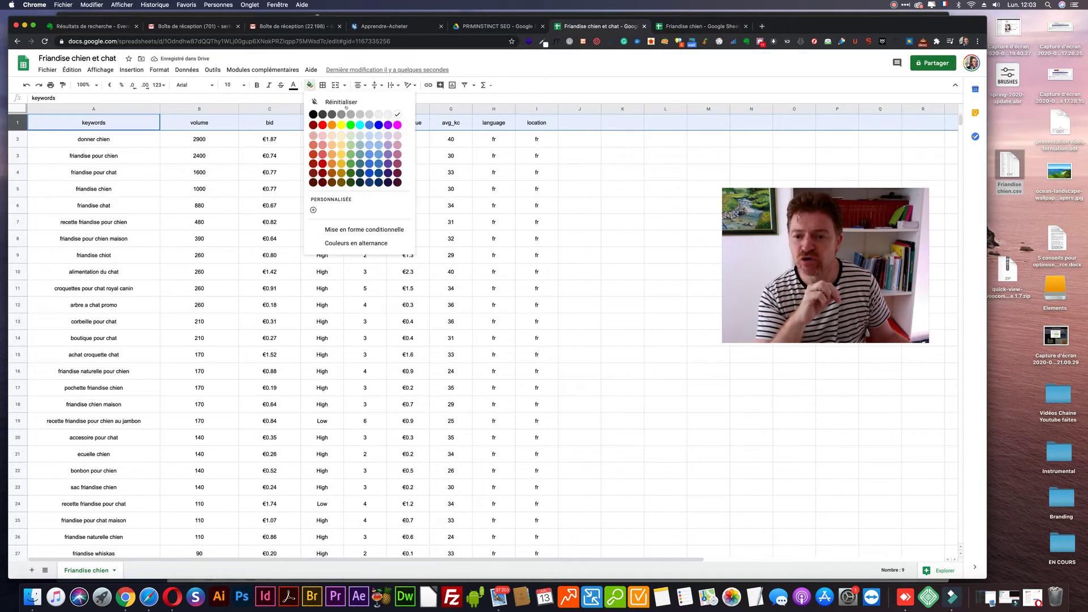
pyautogui.click(381, 141)
pyautogui.click(579, 155)
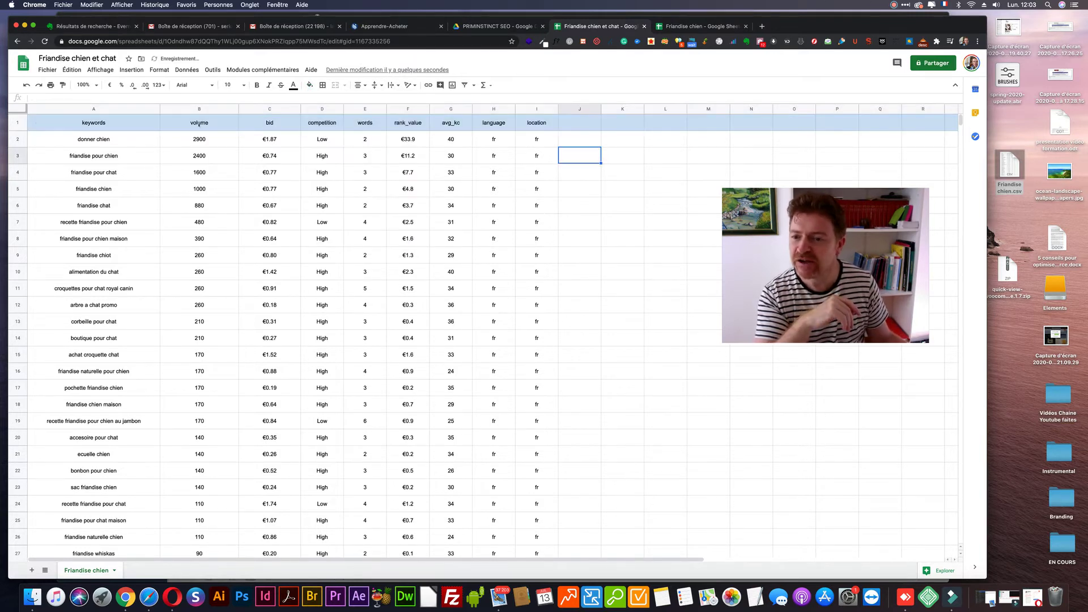
# Step: Set the font size of all cells in the sheet to 12
pyautogui.click(17, 122)
pyautogui.click(228, 85)
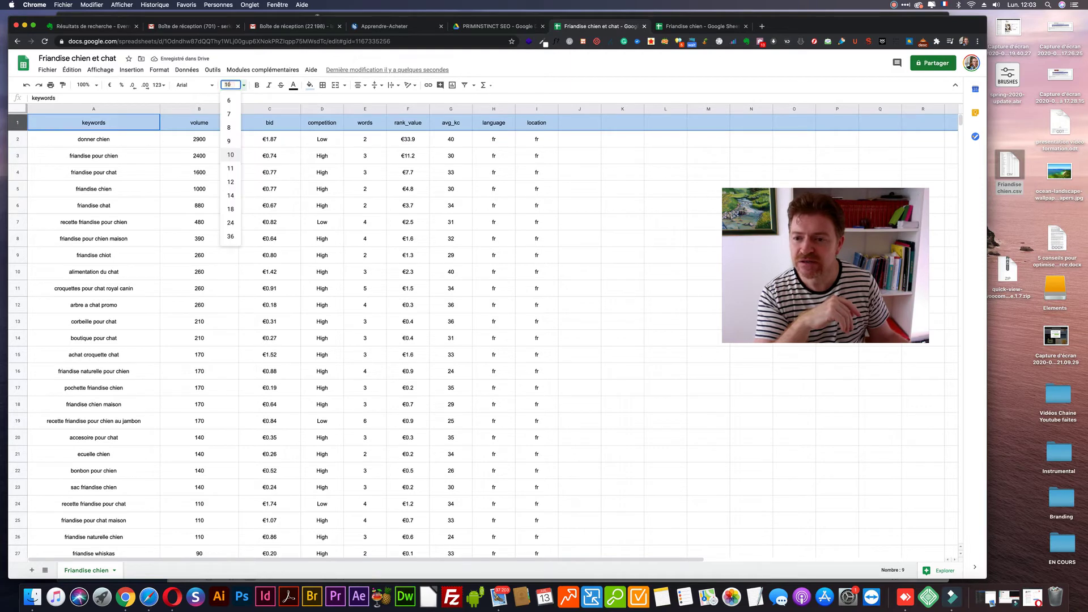
pyautogui.click(230, 155)
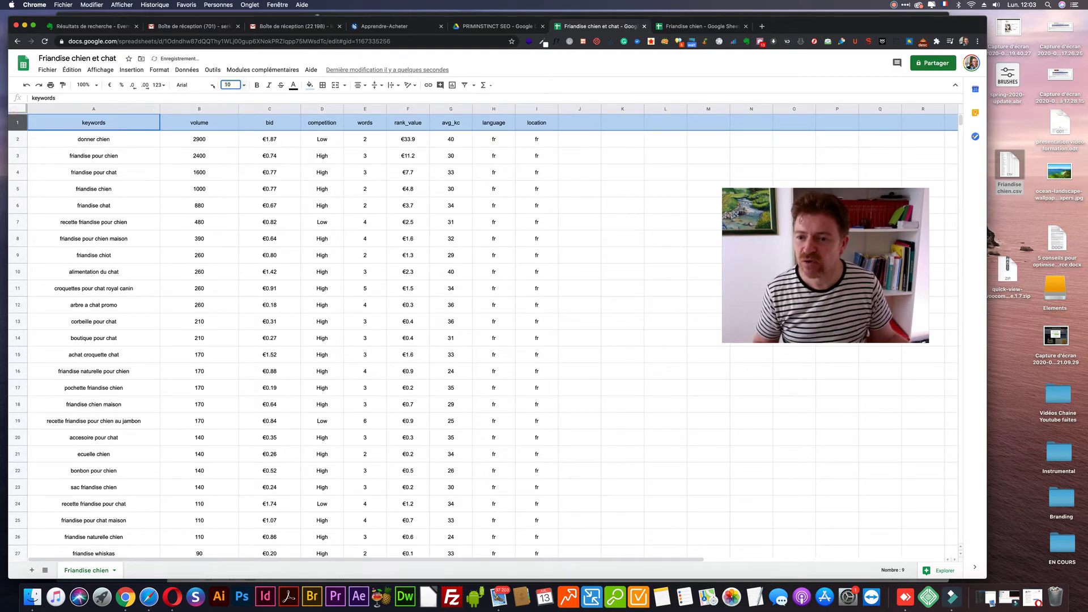
pyautogui.click(14, 108)
pyautogui.click(228, 84)
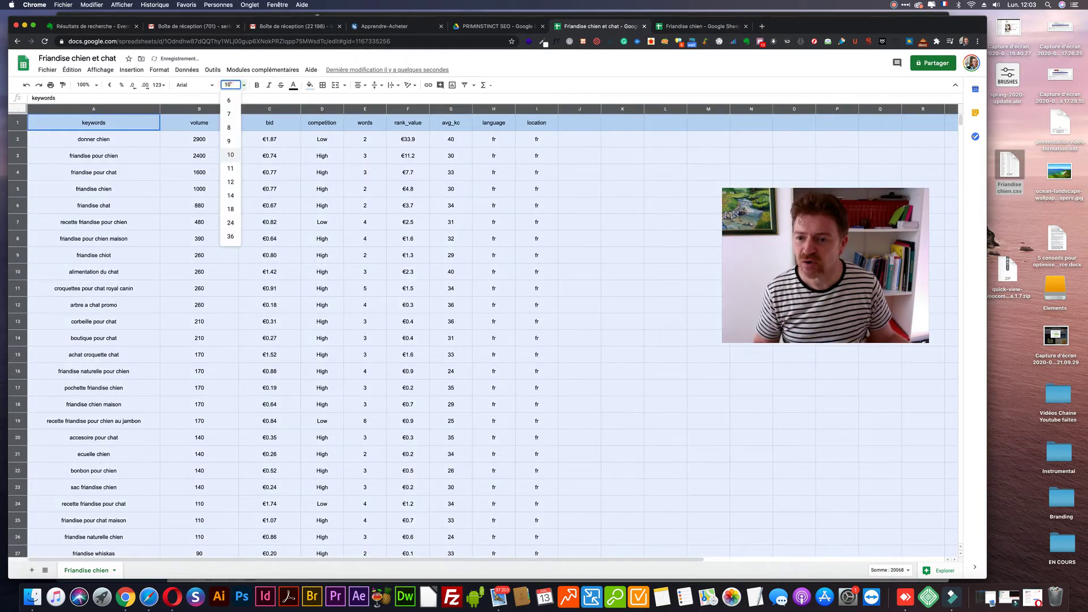
pyautogui.click(229, 182)
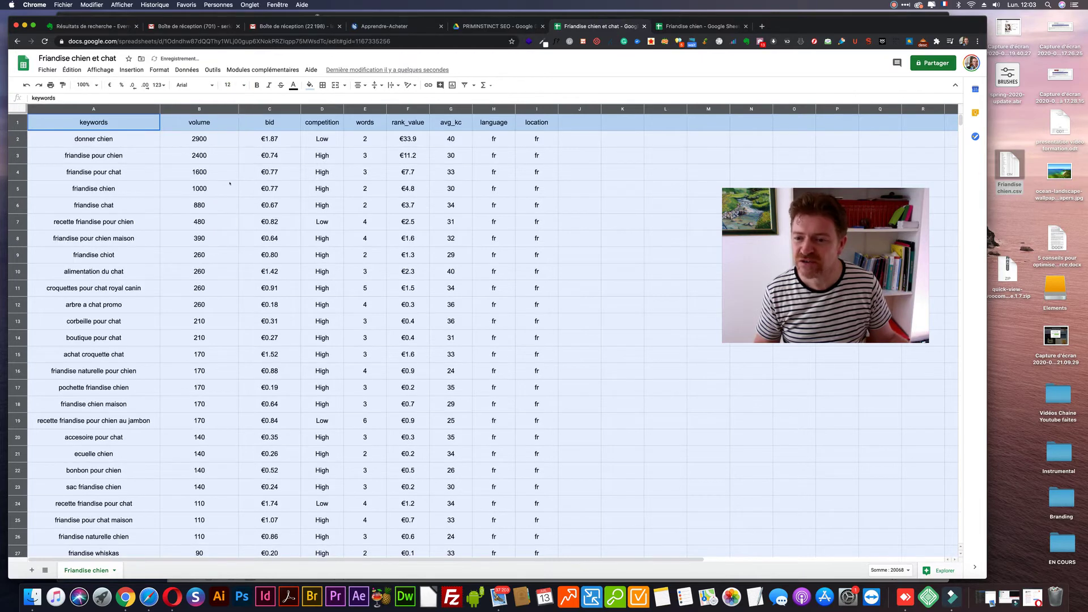
# Step: Make the text of the header row bold
pyautogui.click(258, 84)
pyautogui.click(258, 85)
pyautogui.click(537, 205)
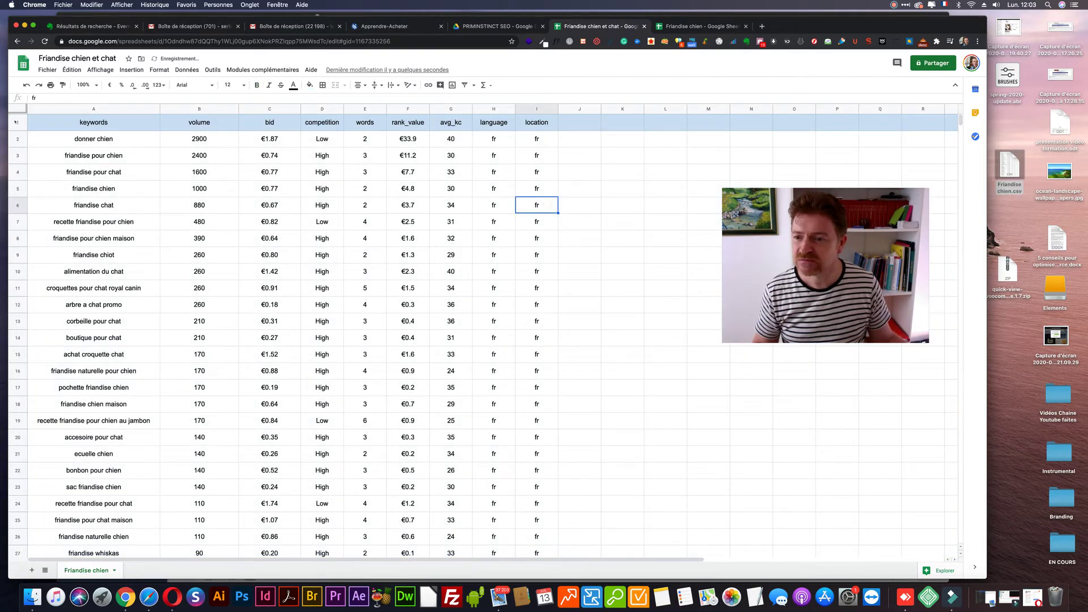
pyautogui.click(17, 122)
pyautogui.click(256, 85)
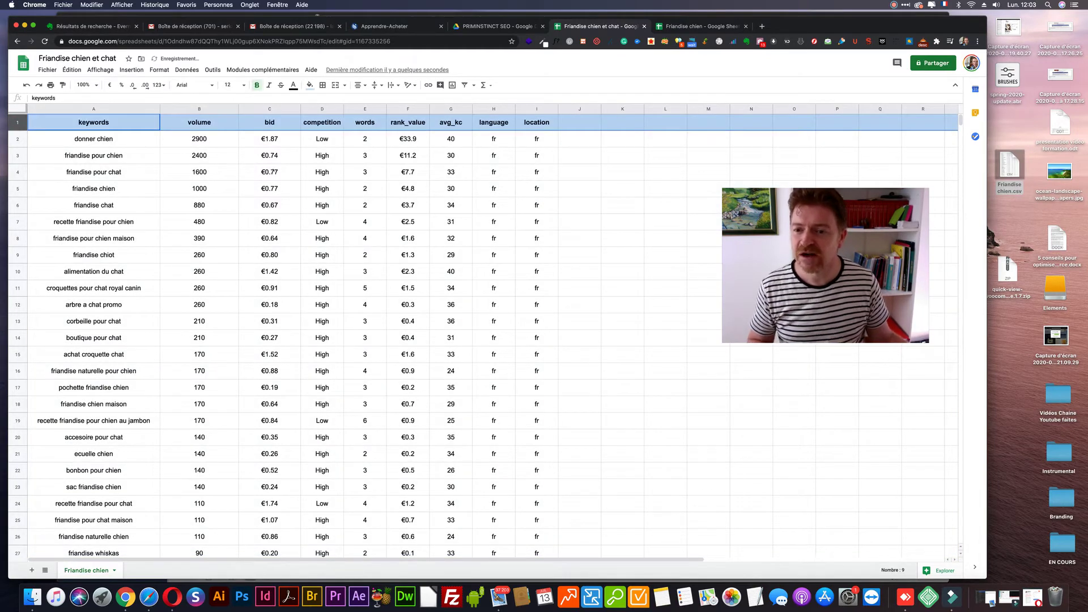
pyautogui.click(273, 172)
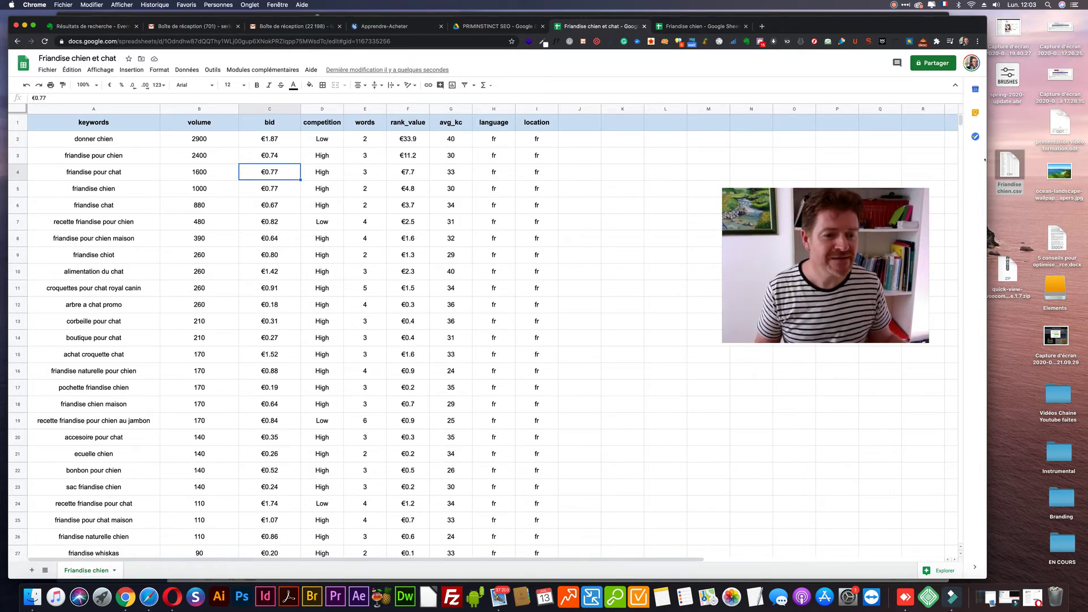
# Step: Narrow the spreadsheet window, switch to LongTailPro and arrange its keyword list beside the spreadsheet for comparison
pyautogui.moveTo(987, 283); pyautogui.dragTo(949, 283)
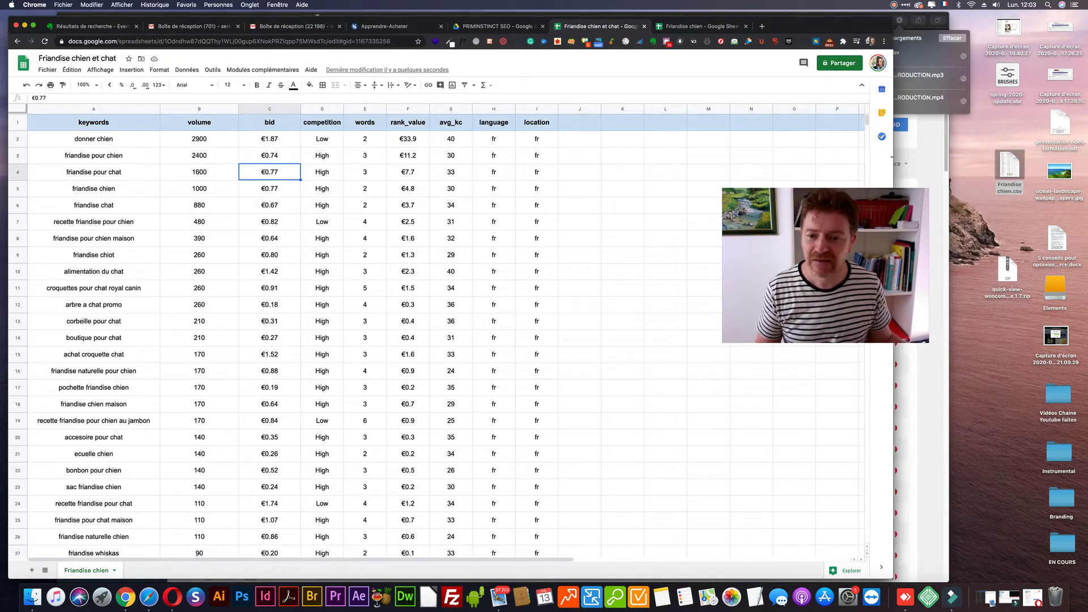
pyautogui.moveTo(950, 159); pyautogui.dragTo(953, 159)
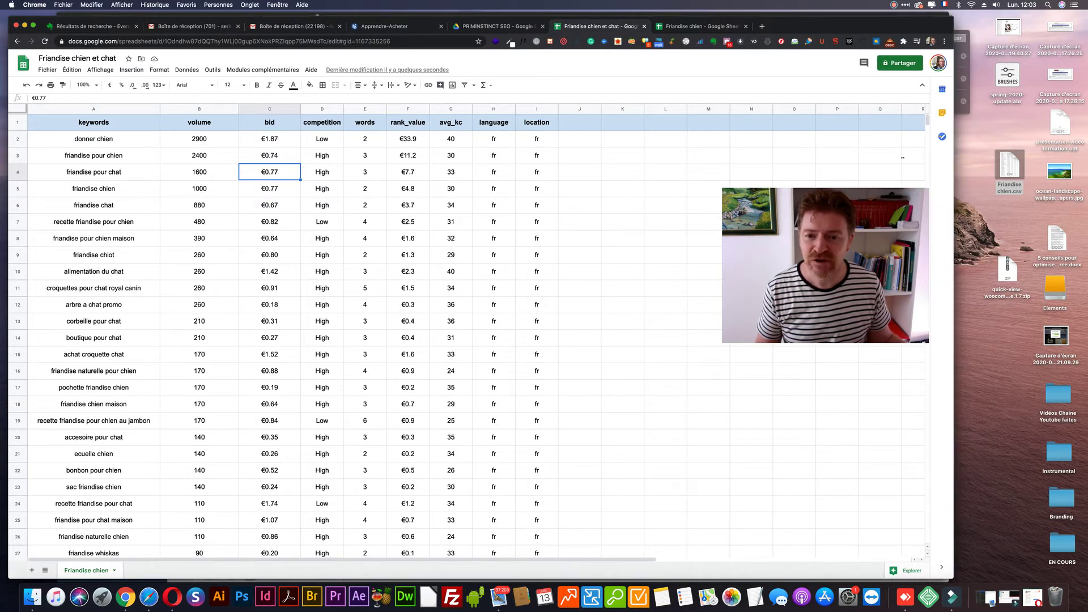
pyautogui.press('super+Tab')
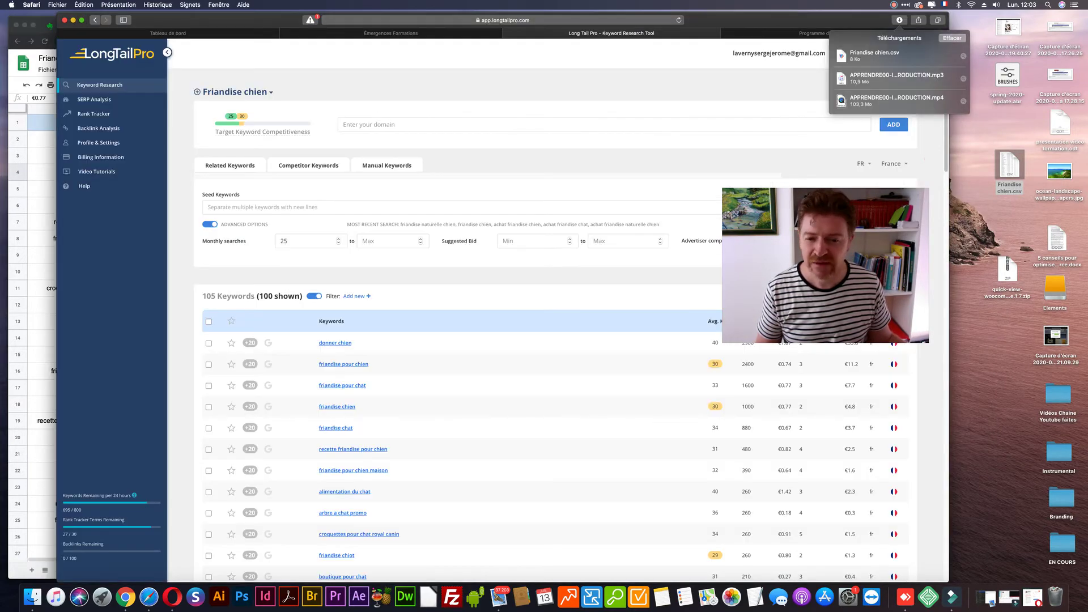
pyautogui.moveTo(884, 313); pyautogui.dragTo(1005, 452)
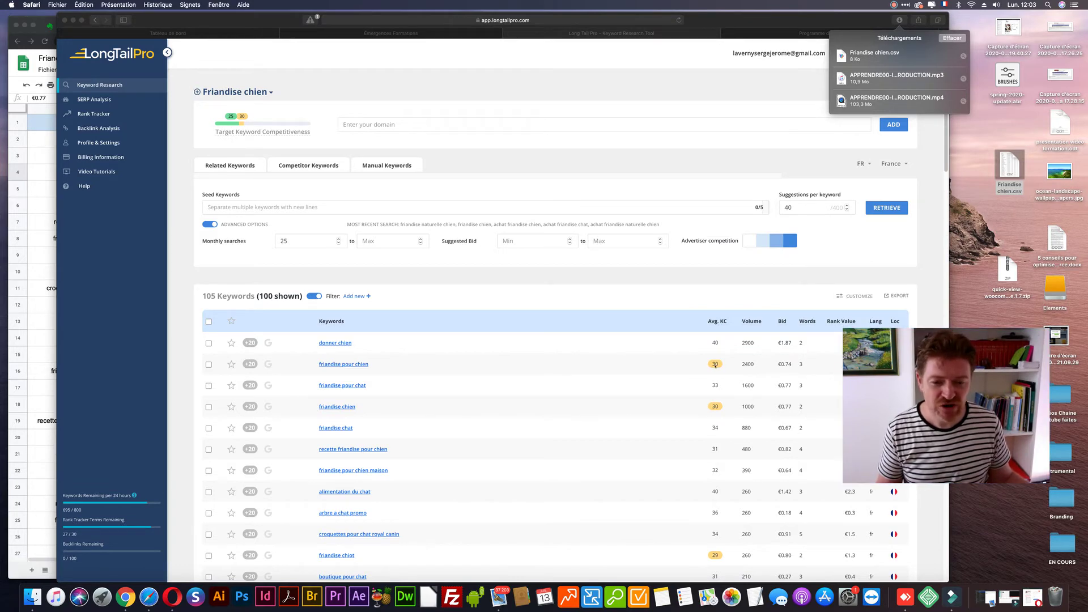
pyautogui.scroll(-10, 715, 365)
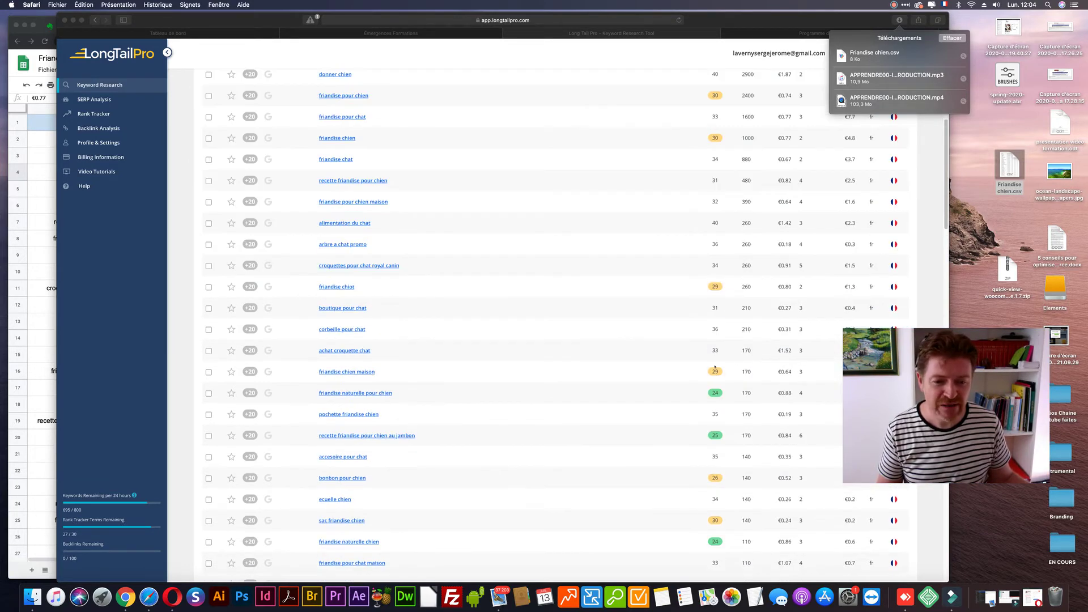
pyautogui.scroll(3, 715, 366)
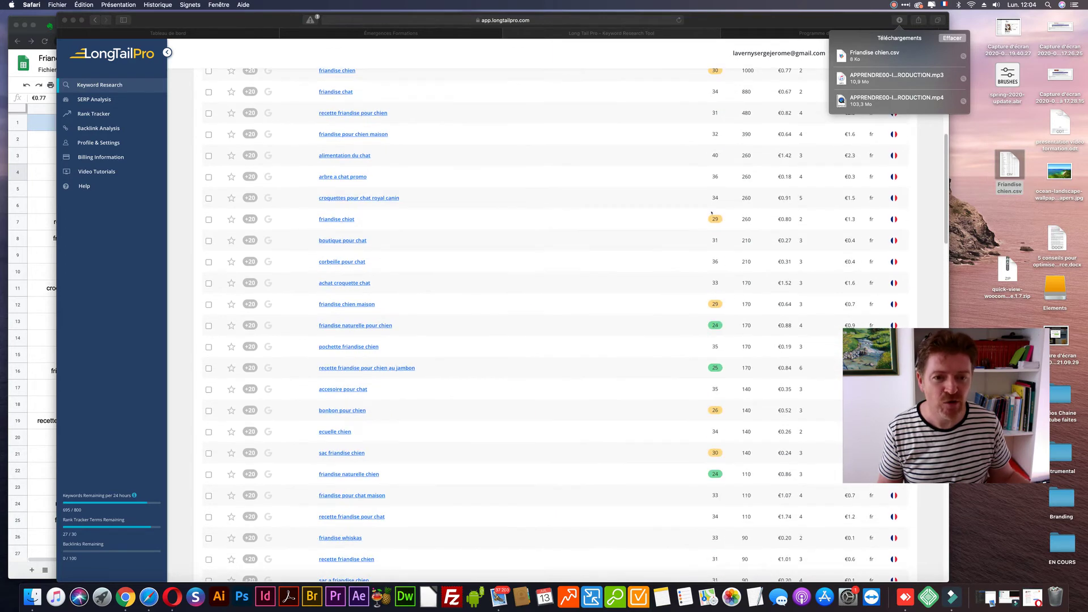
pyautogui.moveTo(701, 19); pyautogui.dragTo(827, 19)
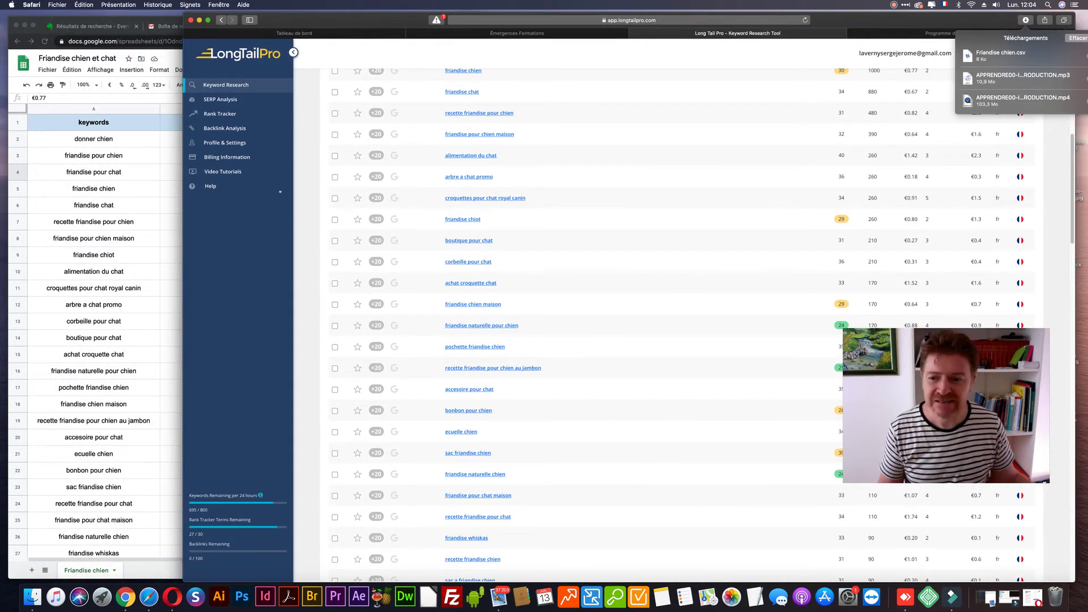
pyautogui.moveTo(183, 306); pyautogui.dragTo(373, 306)
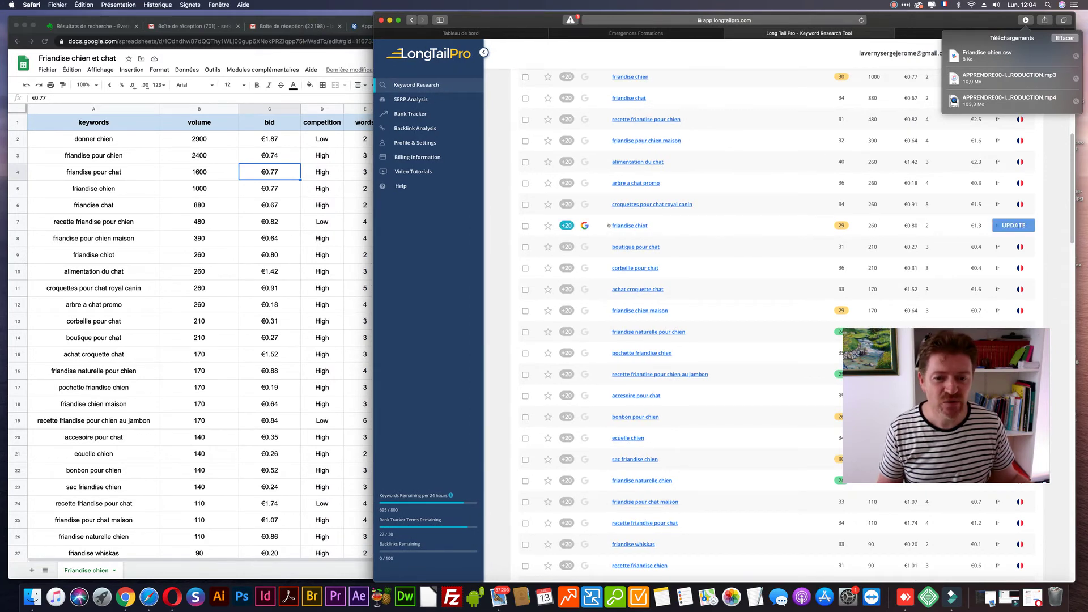
pyautogui.scroll(3, 742, 201)
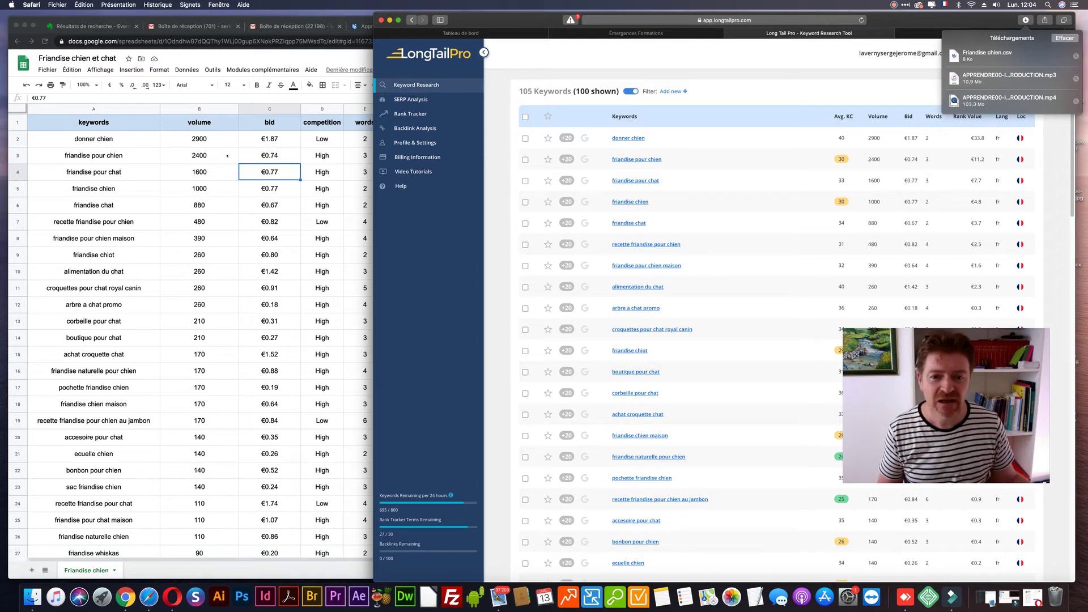
# Step: Return to the narrowed spreadsheet and fill the avg_kc cells of friandise pour chien and friandise chien with golden yellow
pyautogui.press('super+Tab')
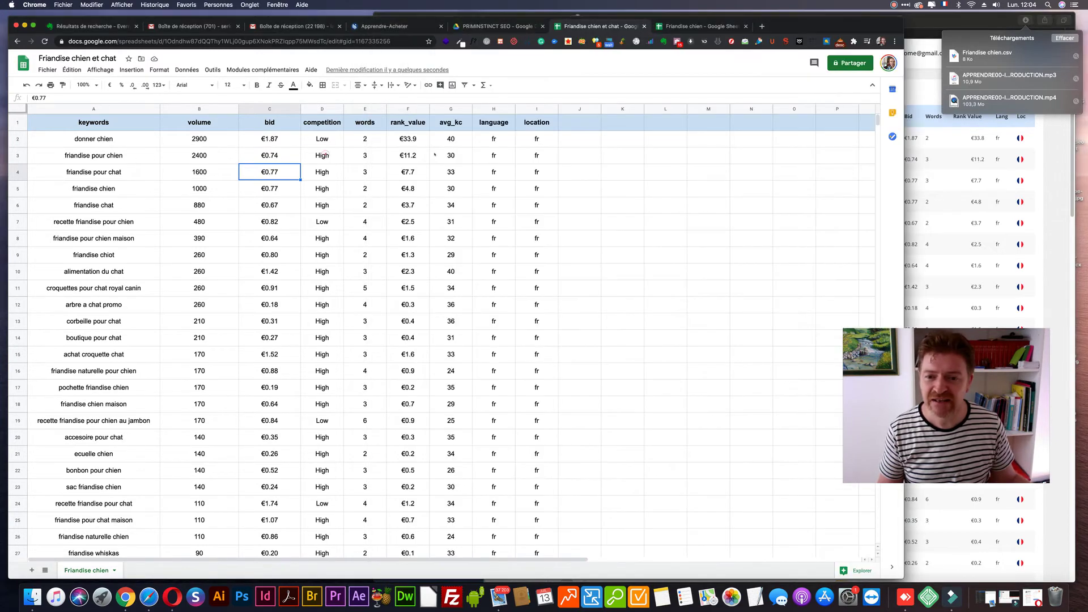
pyautogui.click(449, 154)
pyautogui.click(310, 85)
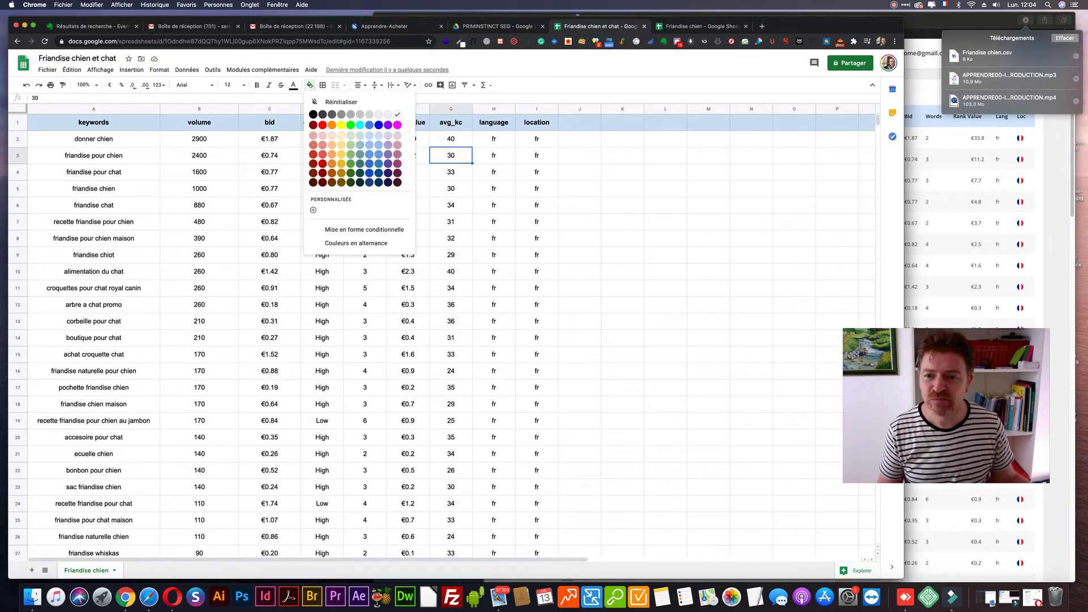
pyautogui.click(342, 154)
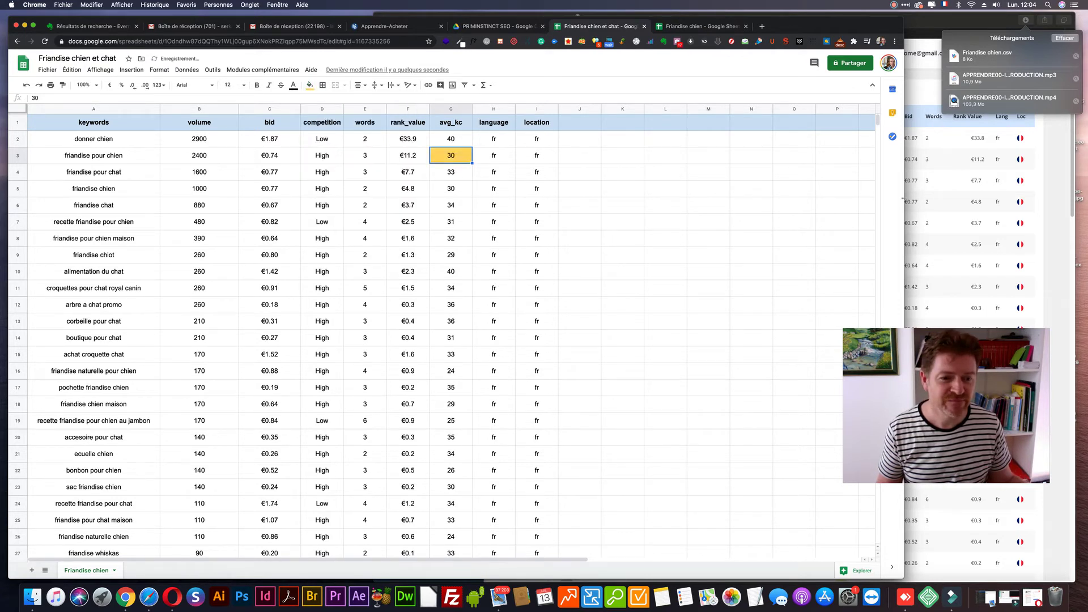
pyautogui.moveTo(904, 188); pyautogui.dragTo(743, 187)
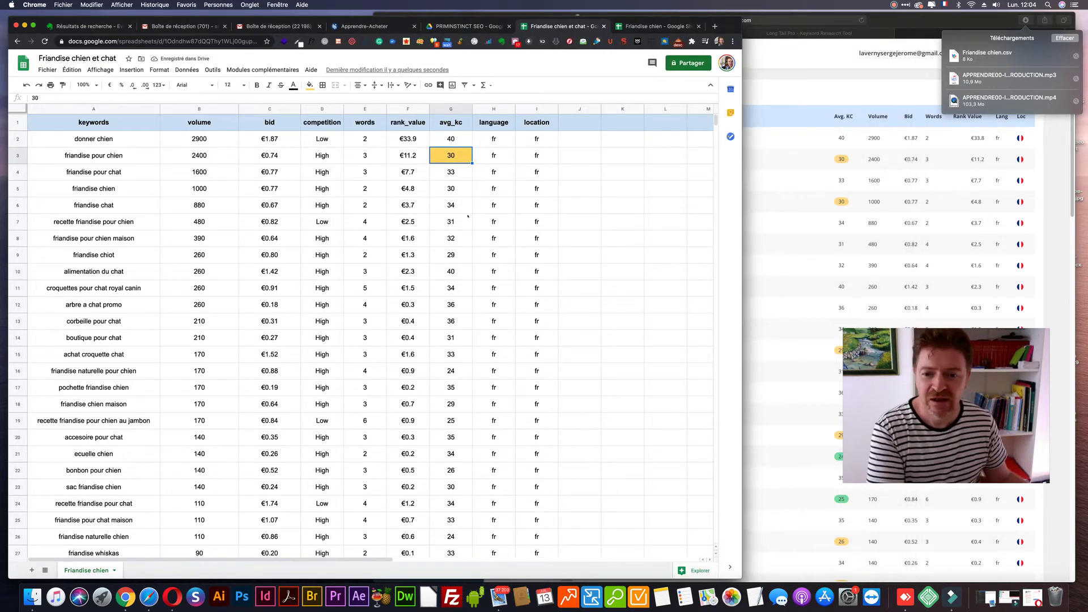
pyautogui.click(452, 189)
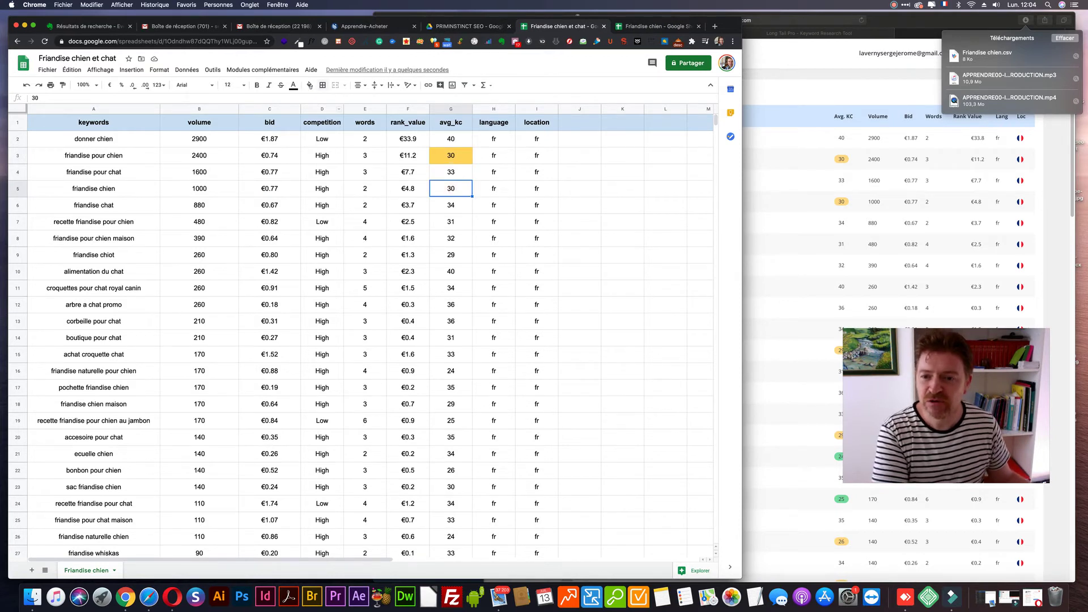
pyautogui.click(310, 85)
pyautogui.click(340, 155)
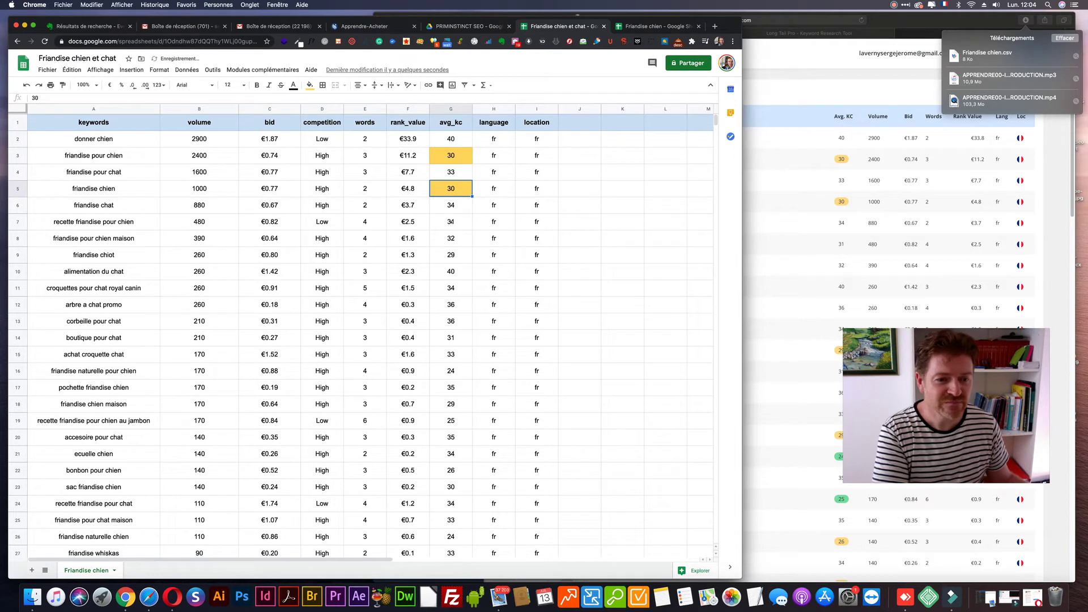
# Step: Following the LongTailPro colour coding, fill the avg_kc cell of friandise naturelle pour chien with soft green
pyautogui.scroll(-3, 804, 213)
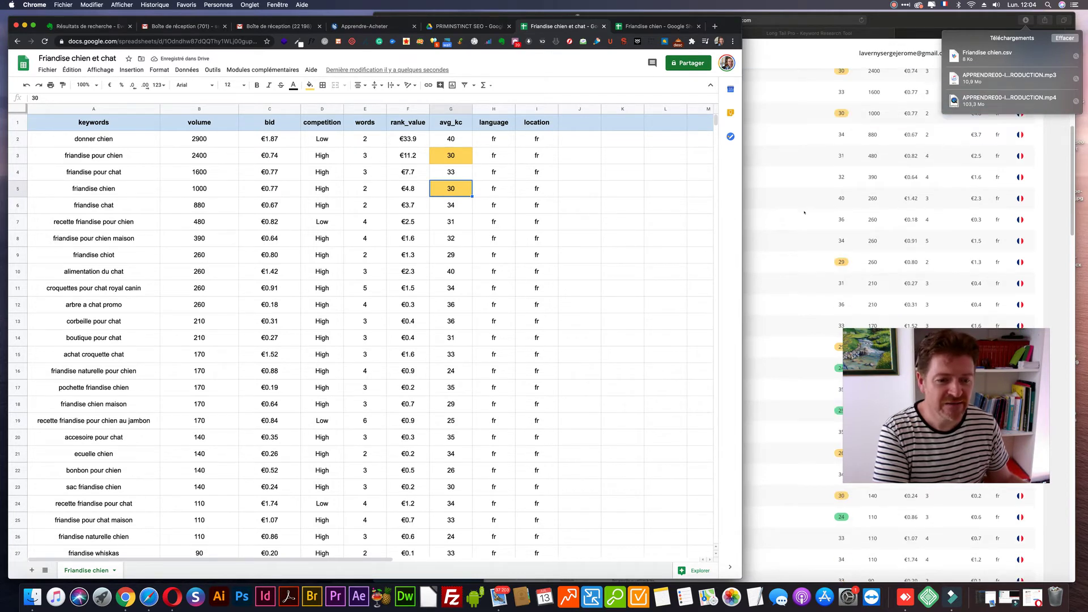
pyautogui.scroll(-5, 804, 213)
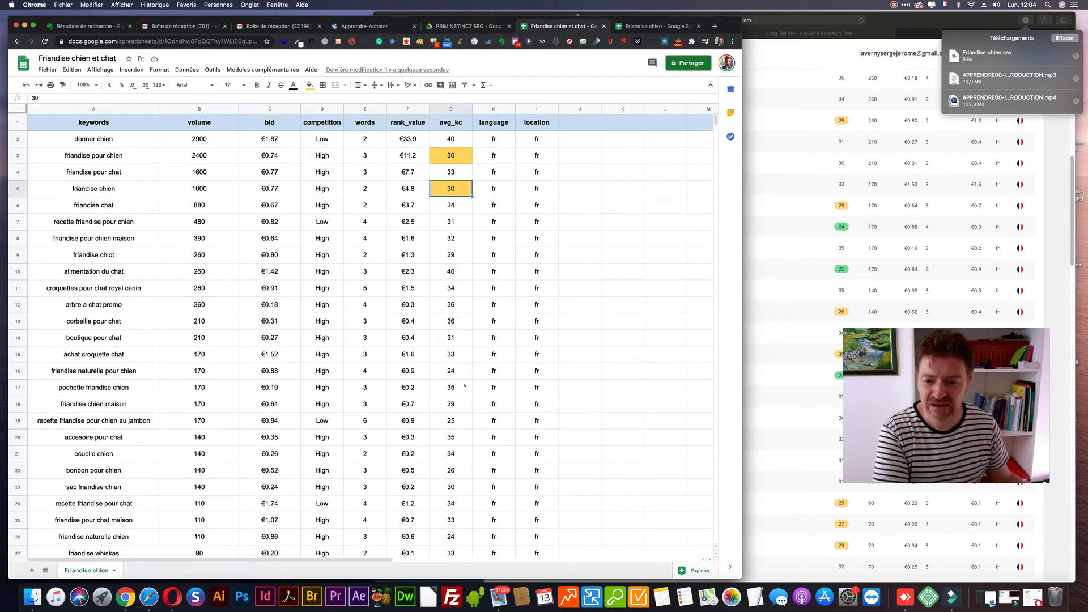
pyautogui.click(448, 369)
pyautogui.click(310, 85)
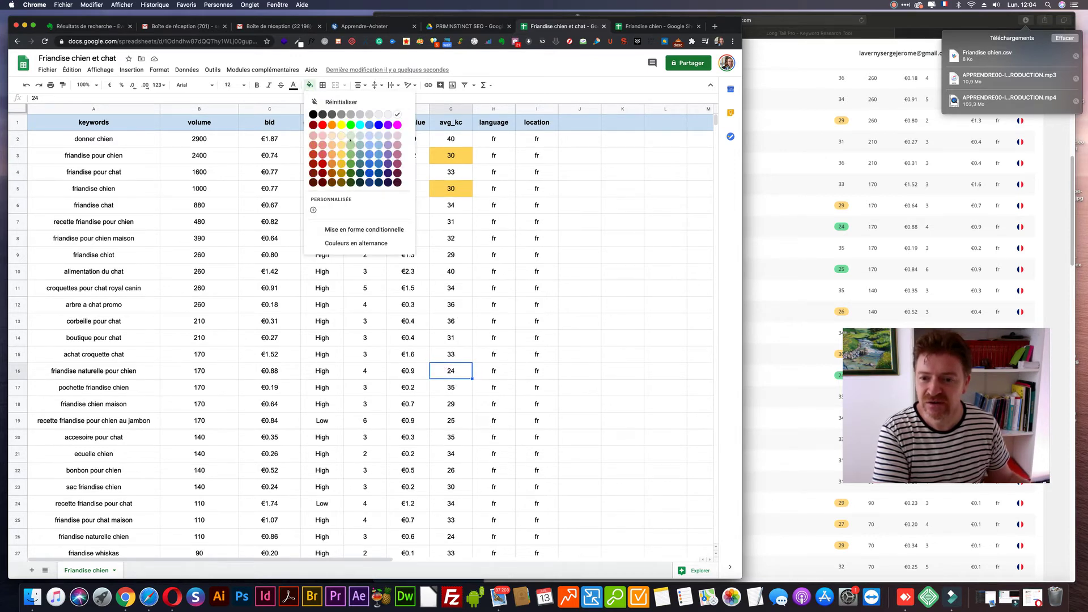
pyautogui.click(349, 135)
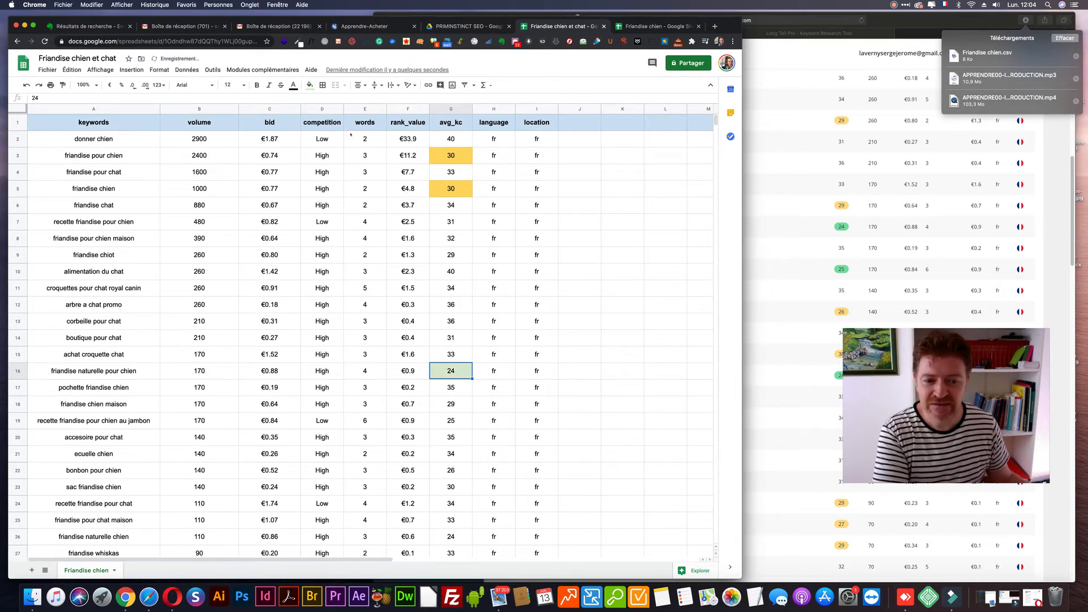
pyautogui.click(309, 85)
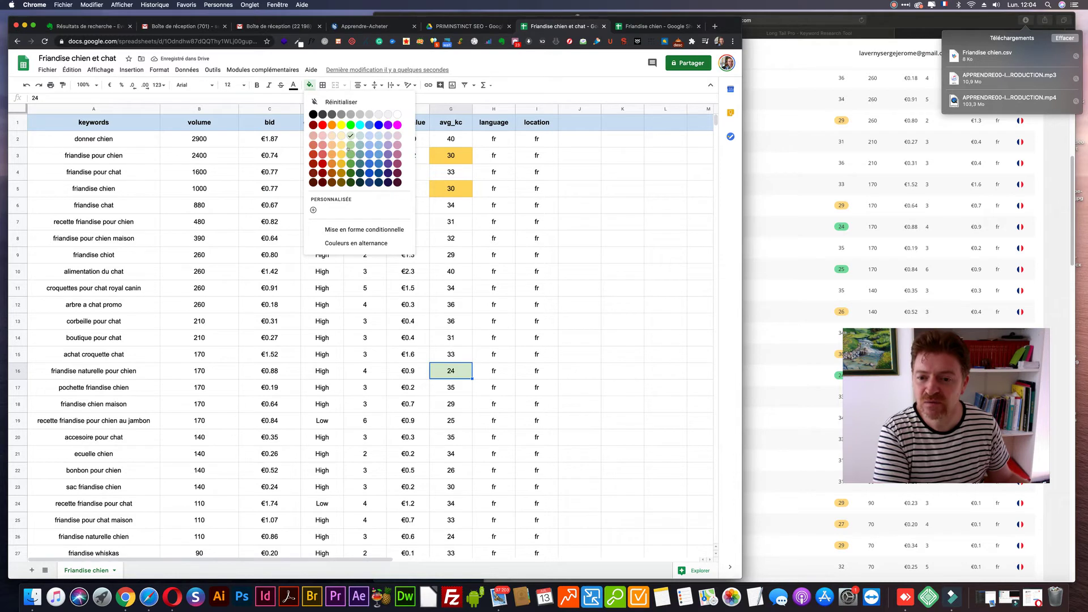
pyautogui.click(649, 276)
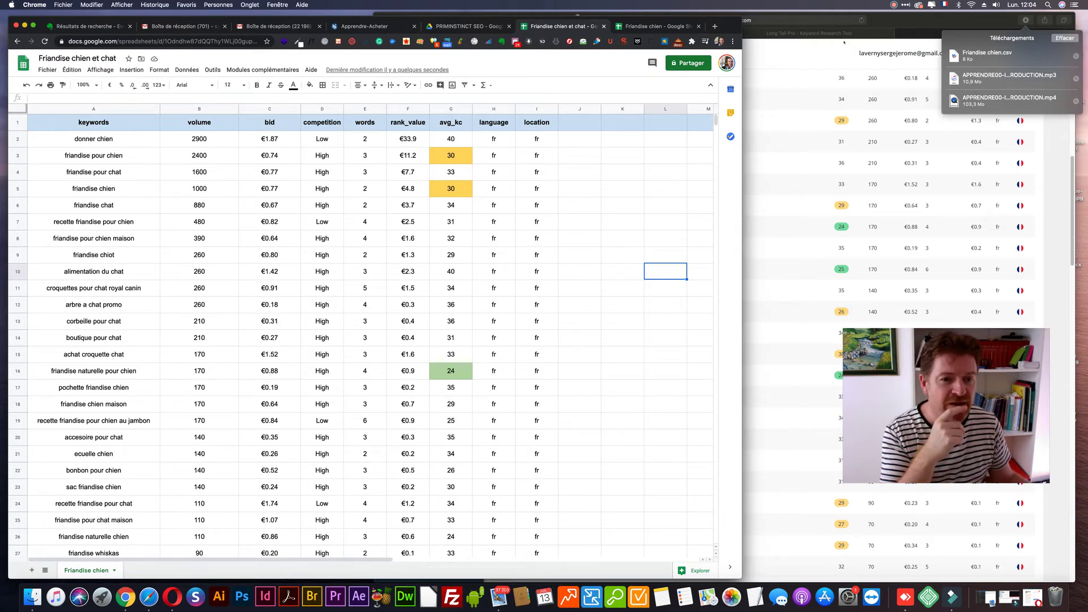
# Step: Check the next green keyword in LongTailPro and fill the avg_kc cell of recette friandise pour chien au jambon with soft green
pyautogui.click(901, 23)
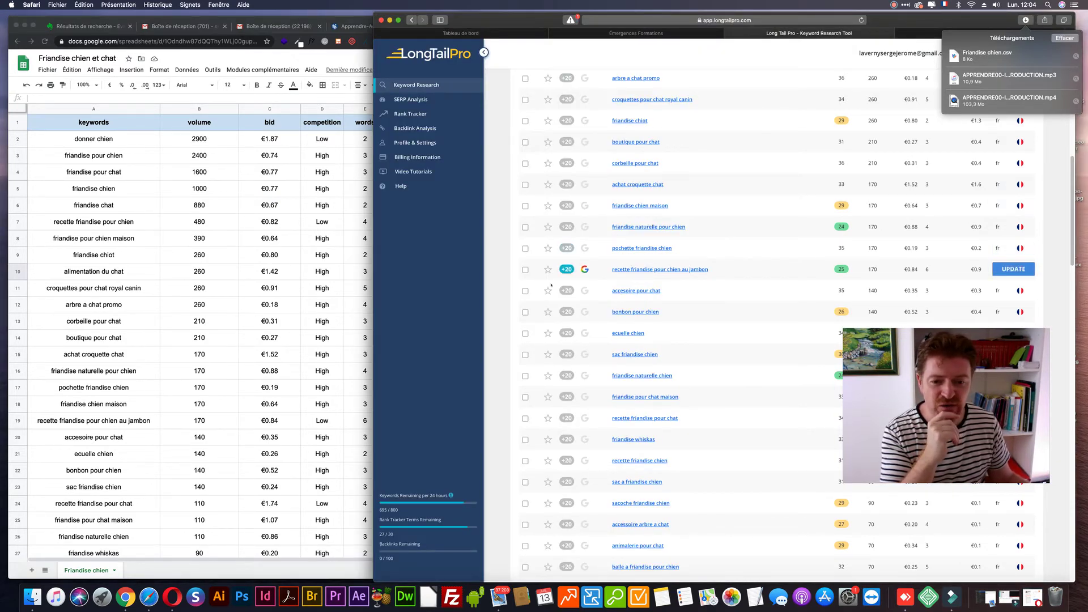
pyautogui.click(287, 382)
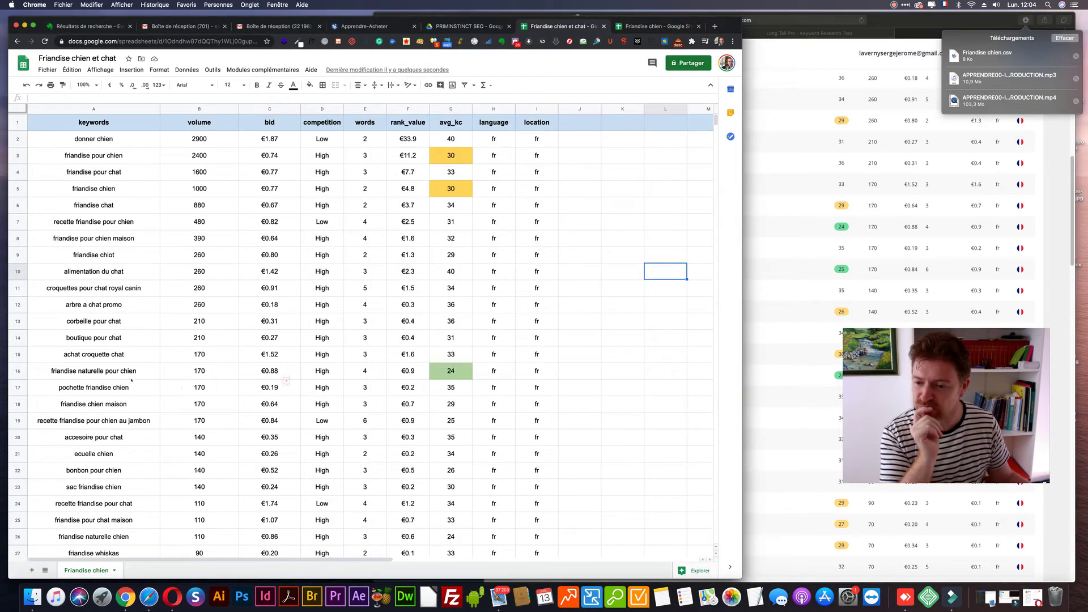
pyautogui.click(119, 422)
pyautogui.click(465, 415)
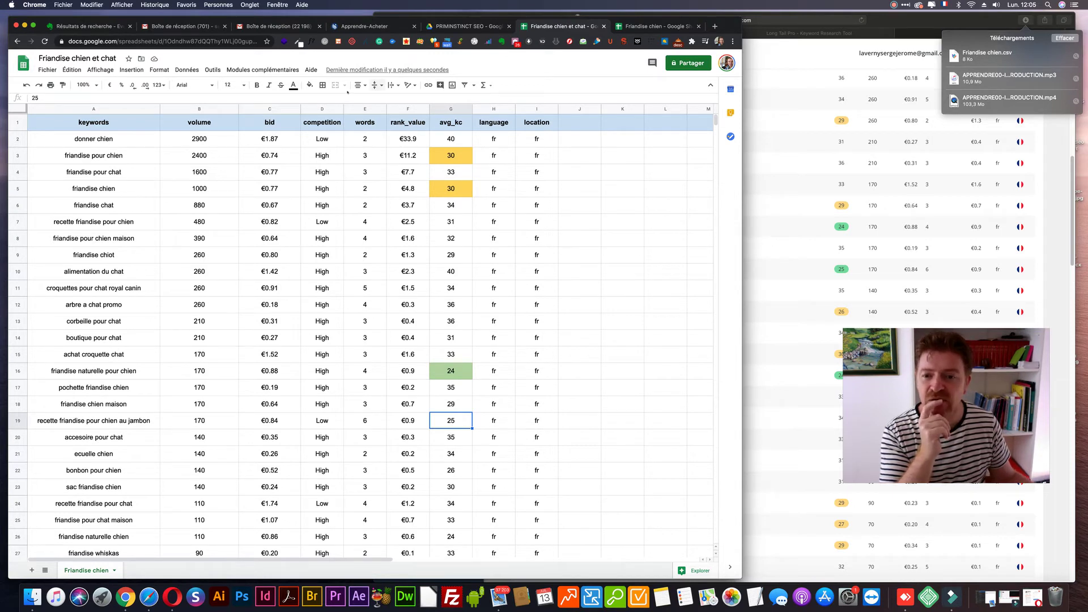
pyautogui.click(309, 85)
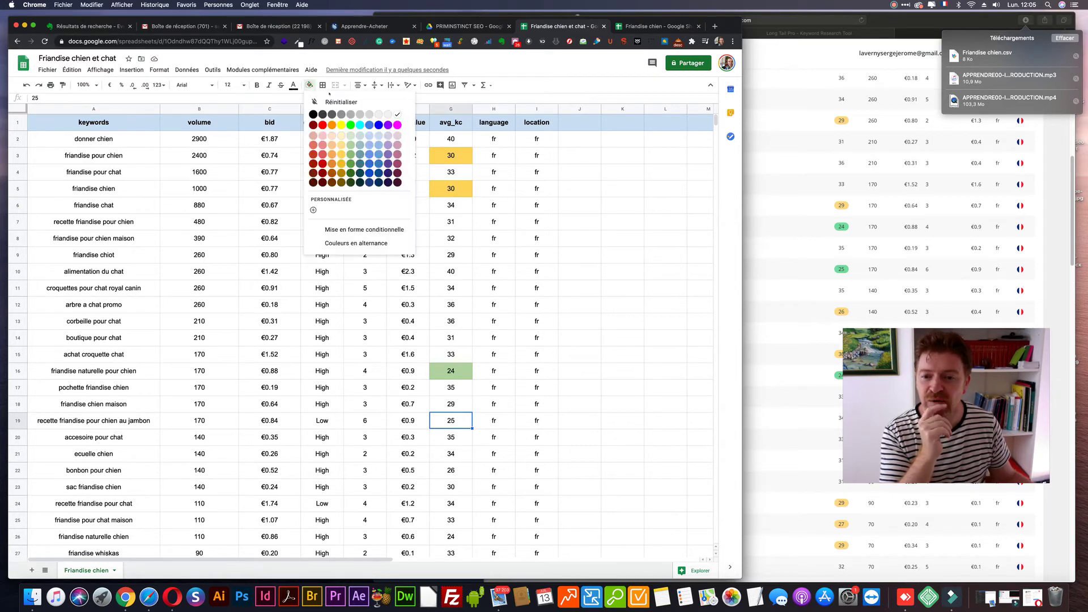
pyautogui.click(349, 145)
pyautogui.click(594, 288)
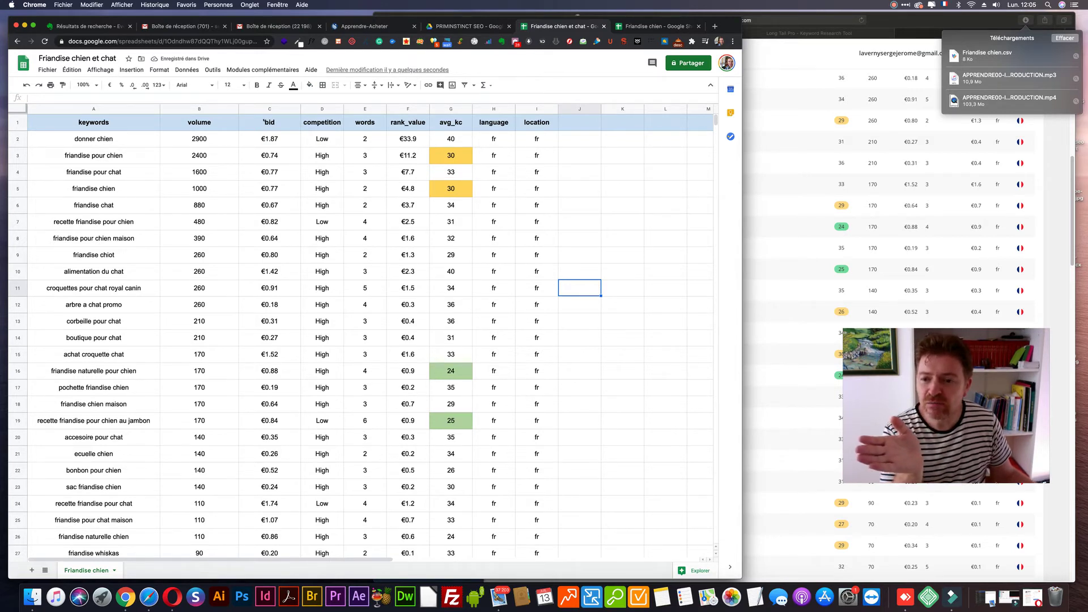
# Step: Delete the language and location columns from the keyword sheet
pyautogui.click(269, 108)
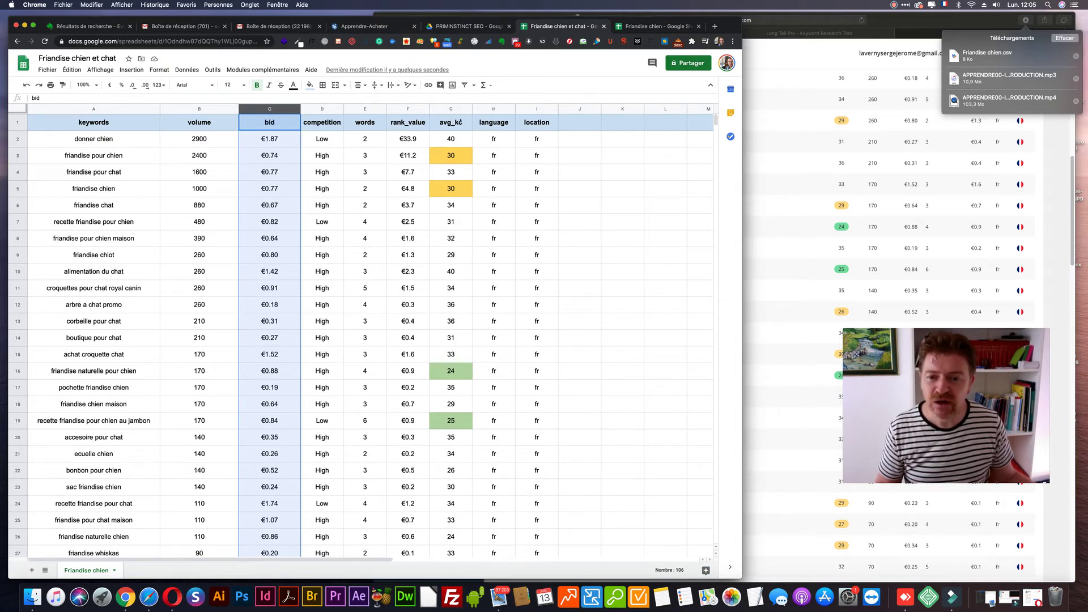
pyautogui.moveTo(490, 108); pyautogui.dragTo(531, 107)
pyautogui.rightClick(531, 107)
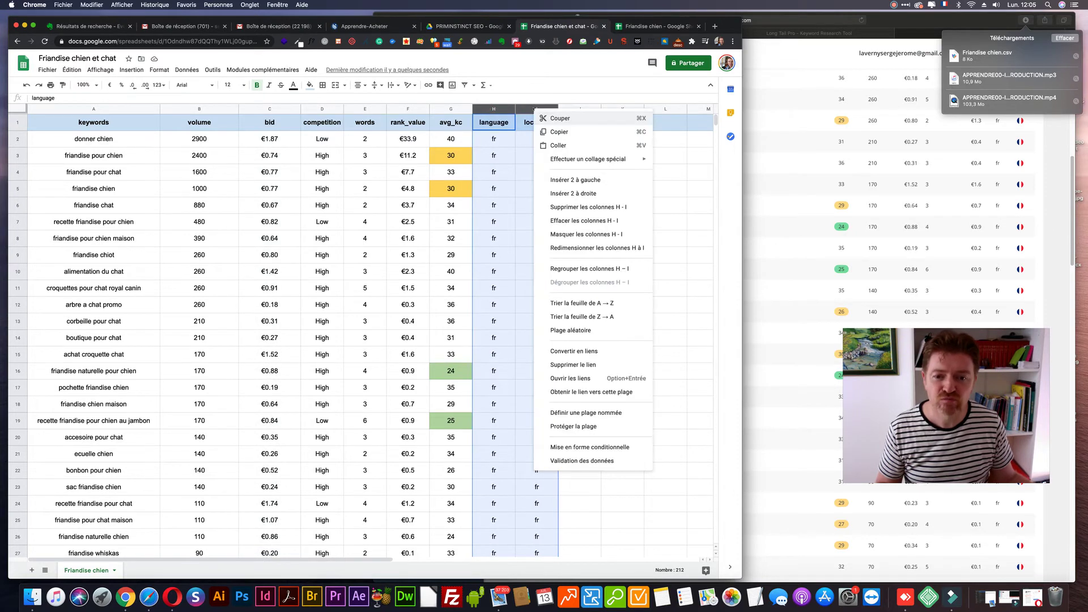
pyautogui.click(600, 206)
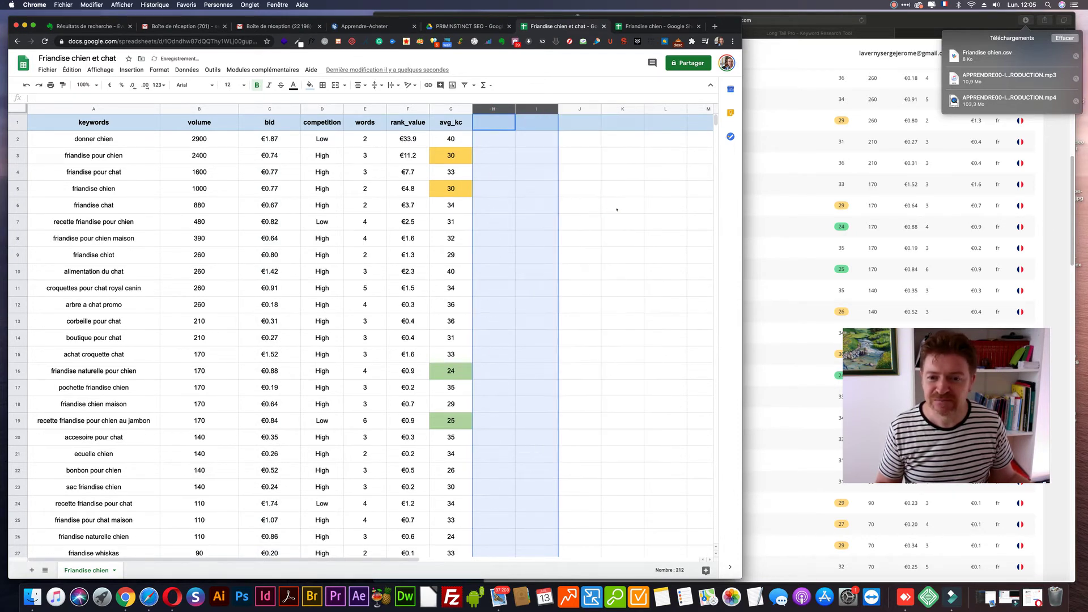
# Step: Delete the words column from the keyword sheet
pyautogui.click(364, 107)
pyautogui.rightClick(363, 108)
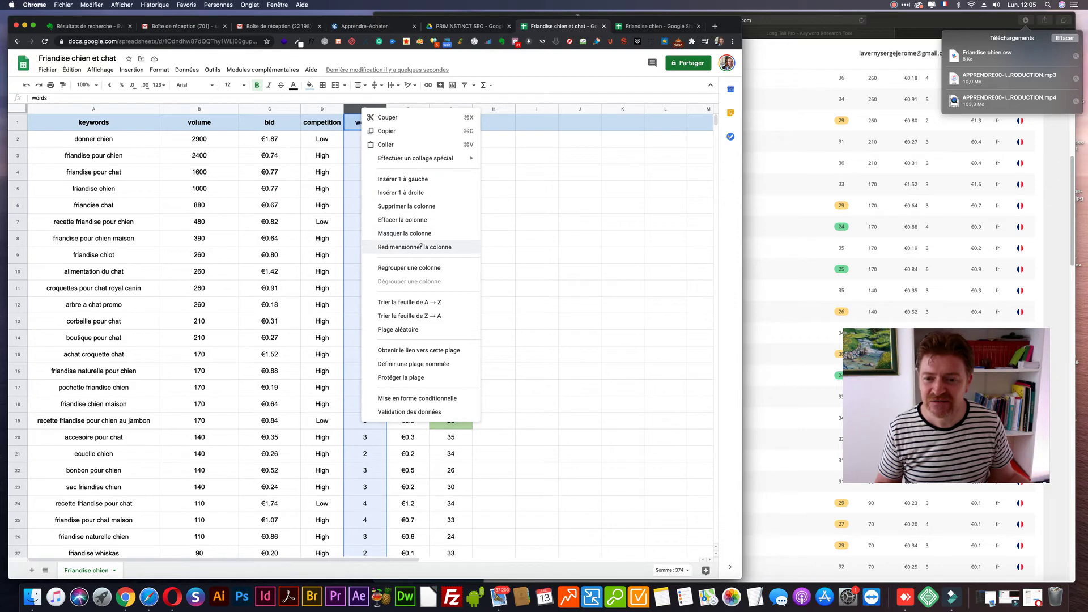
pyautogui.click(415, 206)
pyautogui.click(547, 178)
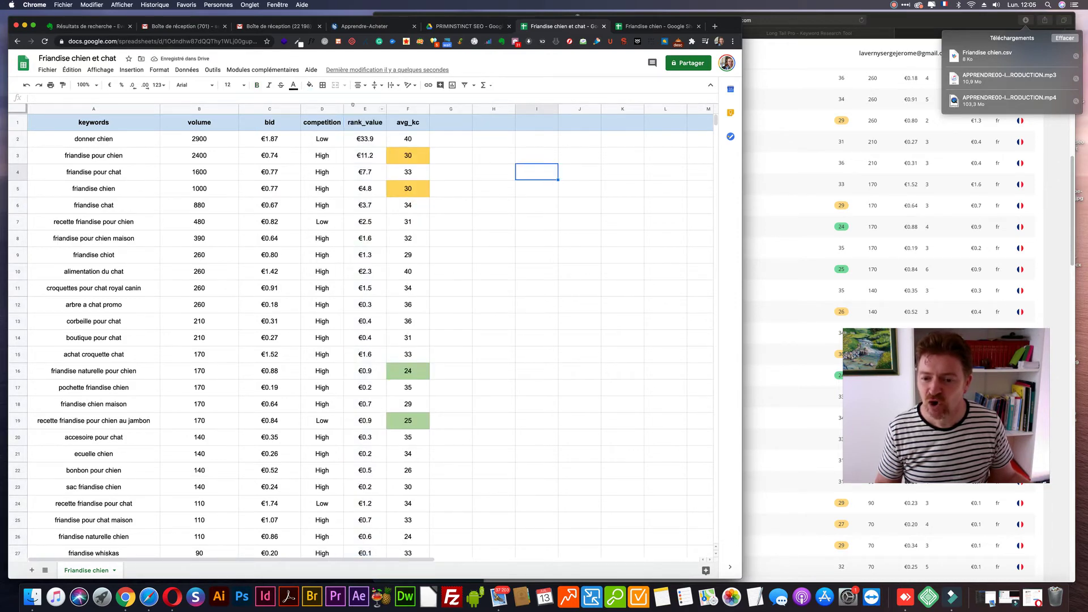
# Step: Cut the rank_value column and paste it into the empty column G, just after avg_kc
pyautogui.click(364, 108)
pyautogui.rightClick(356, 110)
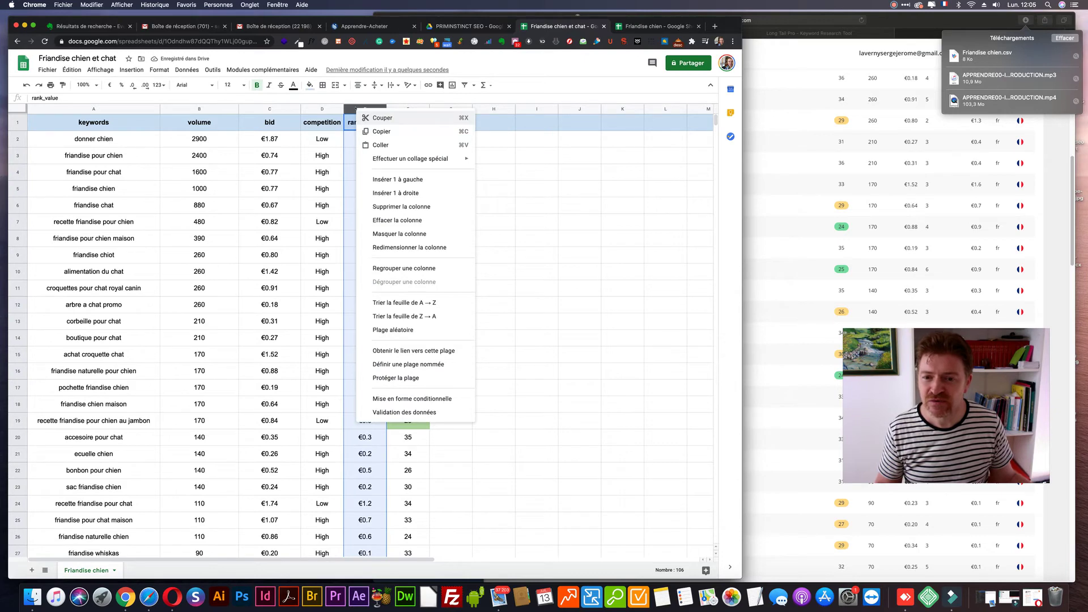
pyautogui.click(415, 126)
pyautogui.click(448, 109)
pyautogui.rightClick(446, 110)
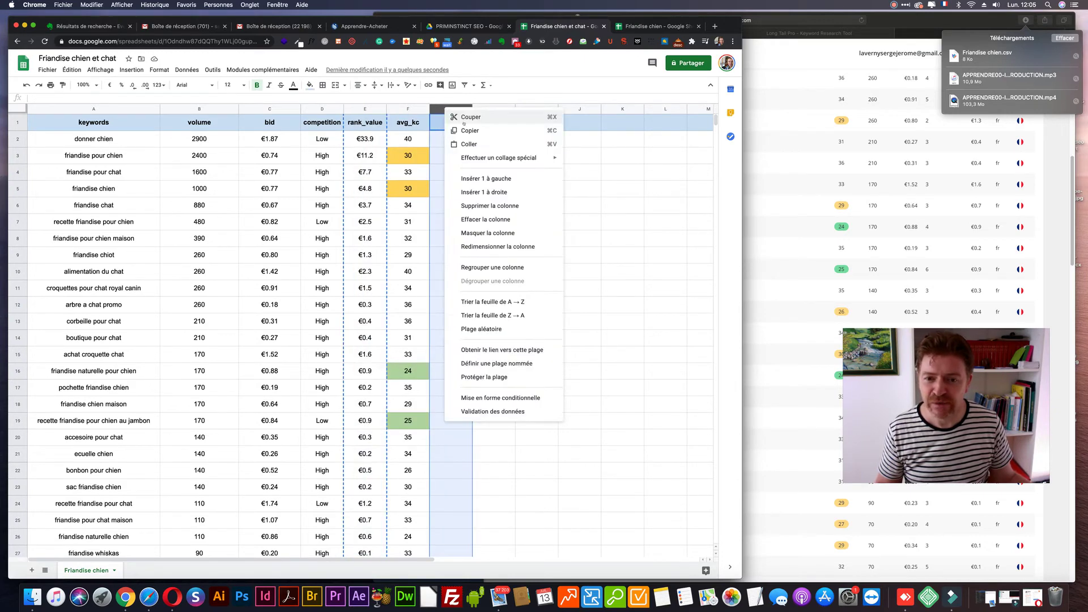
pyautogui.click(470, 145)
pyautogui.click(536, 171)
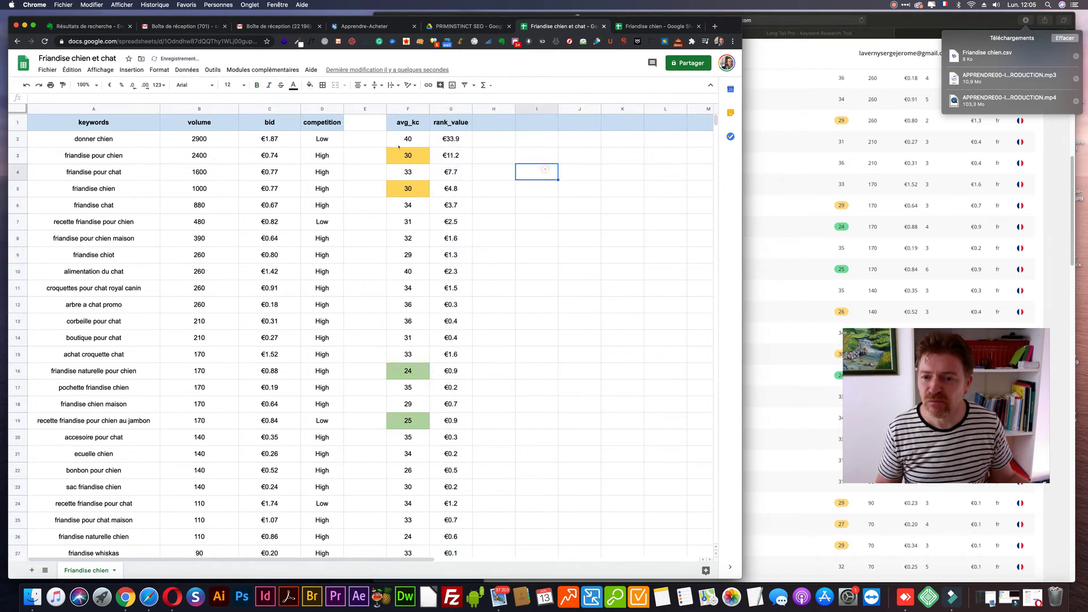
# Step: Cut the bid column and paste it into the empty column H, just after rank_value
pyautogui.click(245, 109)
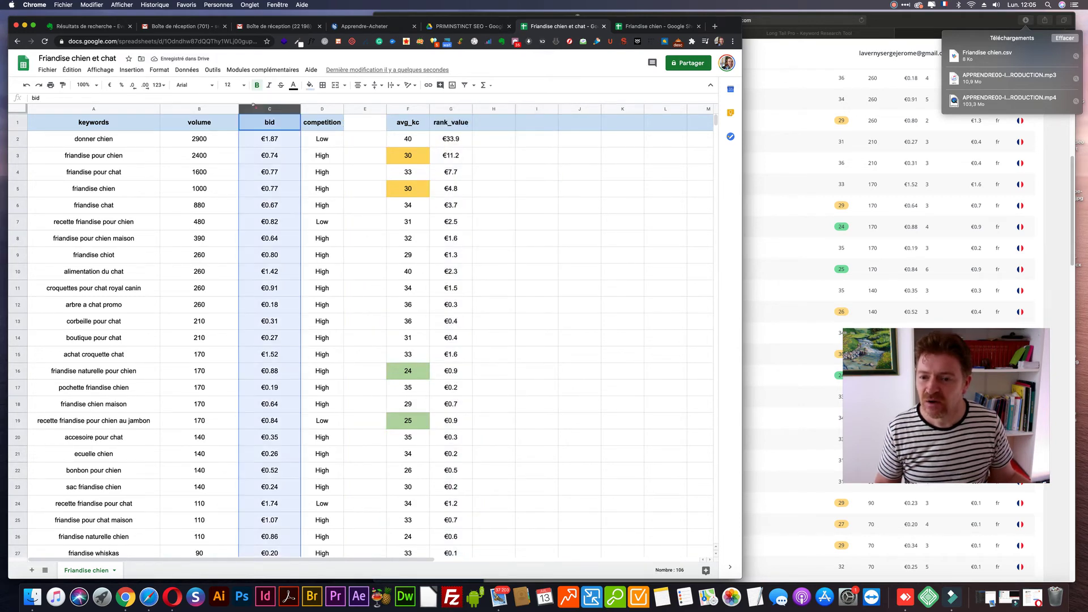
pyautogui.rightClick(256, 111)
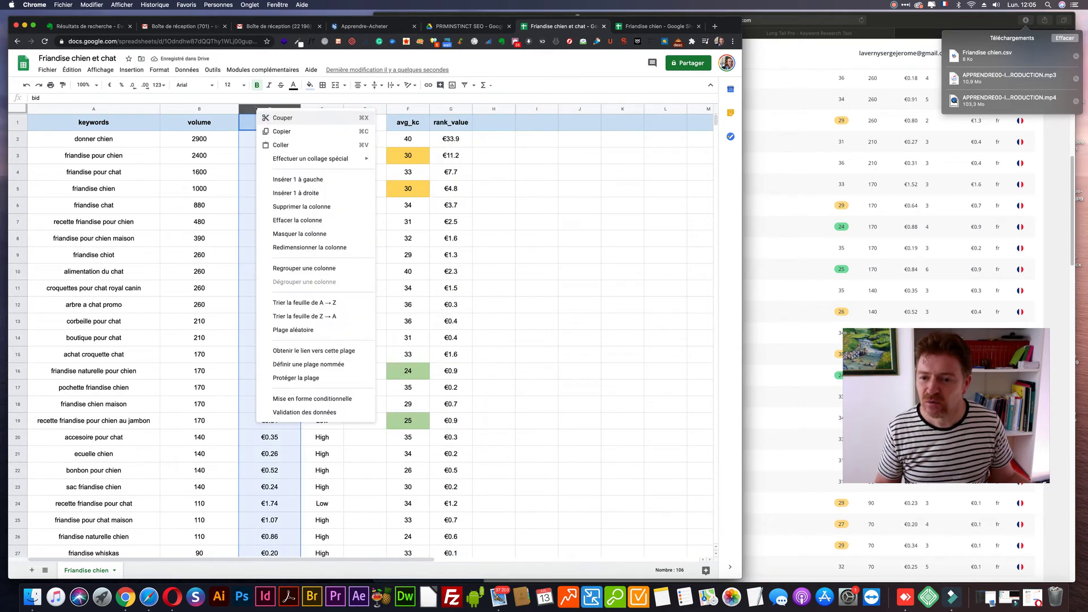
pyautogui.click(282, 118)
pyautogui.click(485, 109)
pyautogui.rightClick(486, 111)
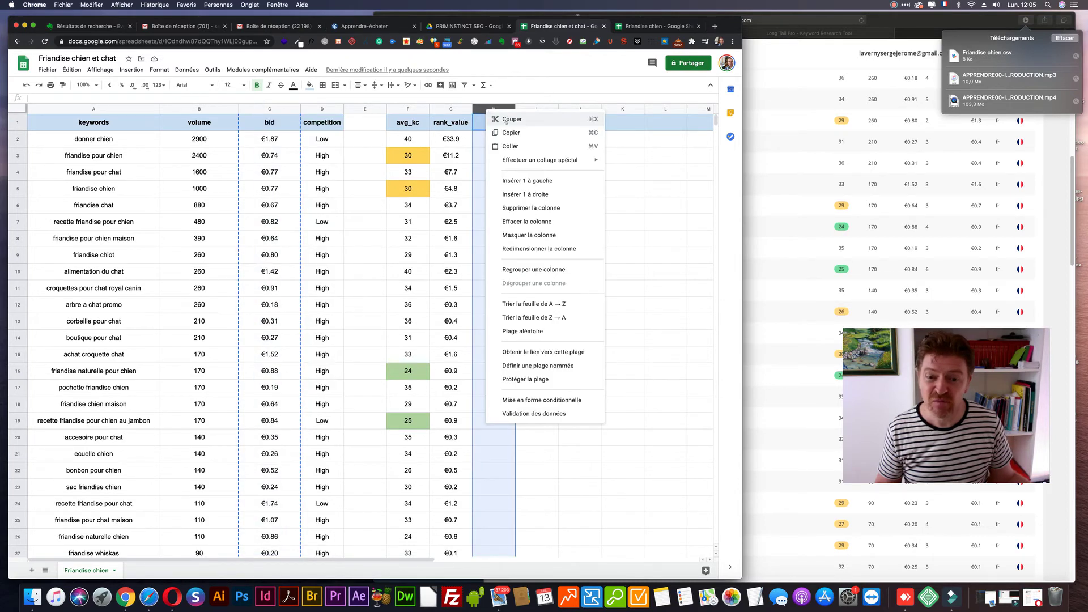
pyautogui.click(508, 146)
pyautogui.click(536, 155)
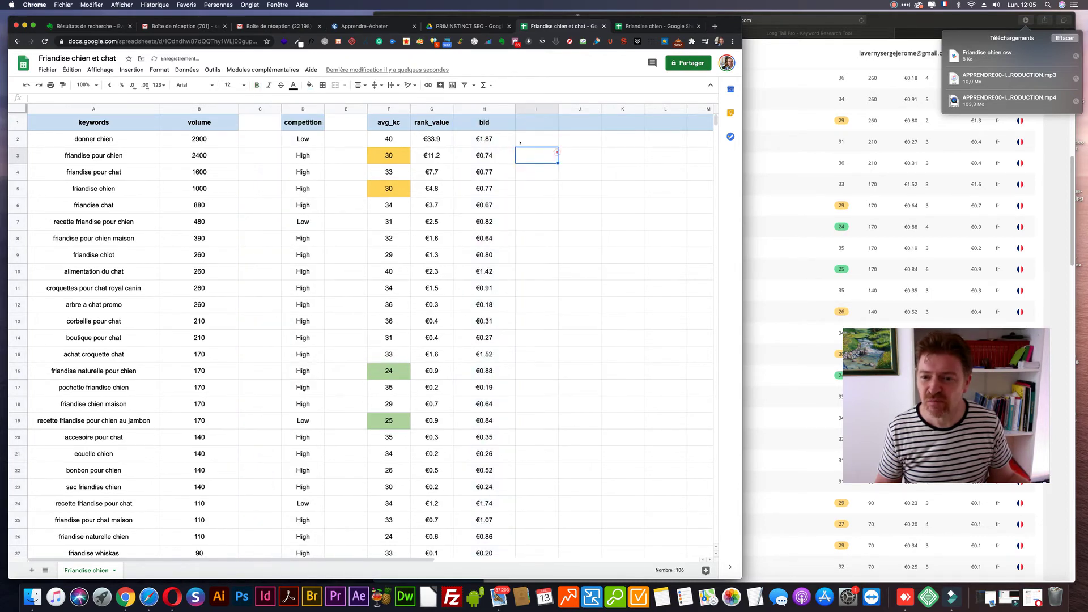
# Step: Cut the competition column and paste it into the empty column I, just after bid
pyautogui.click(340, 109)
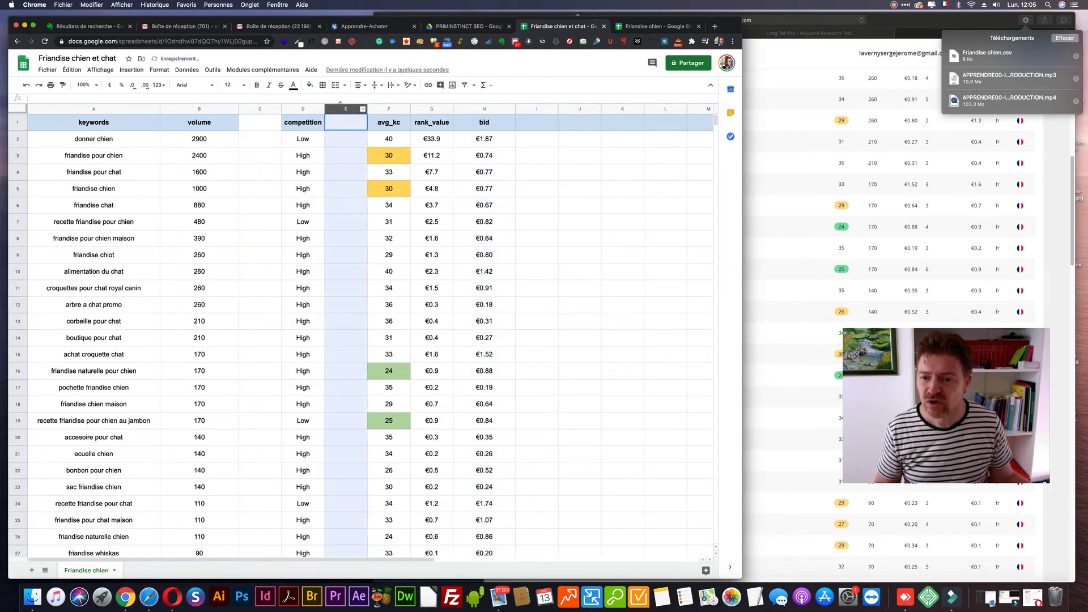
pyautogui.click(295, 108)
pyautogui.rightClick(295, 108)
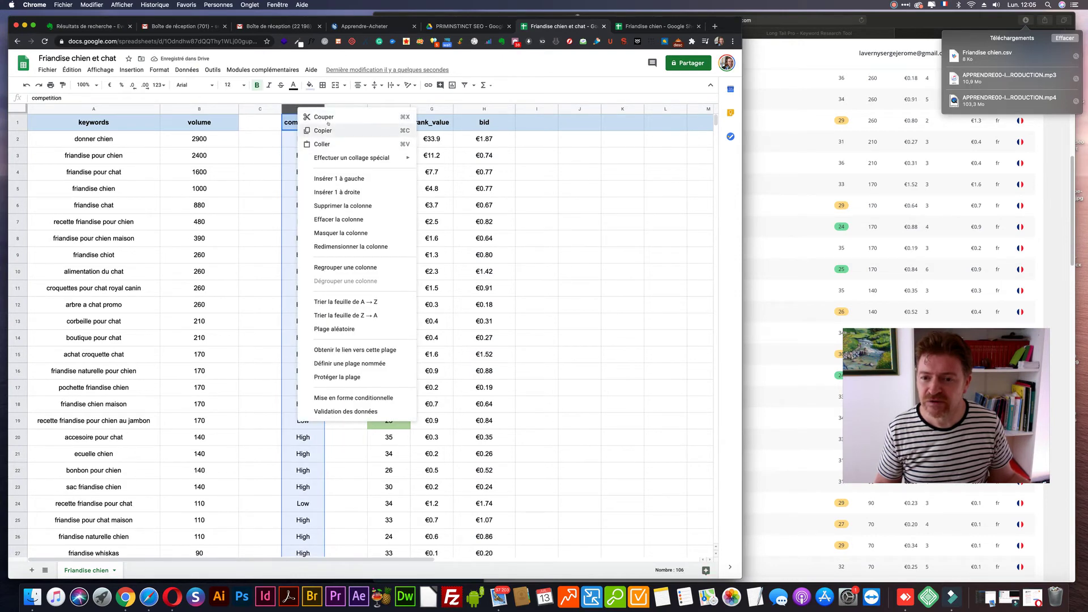
pyautogui.press('super+x')
pyautogui.rightClick(526, 107)
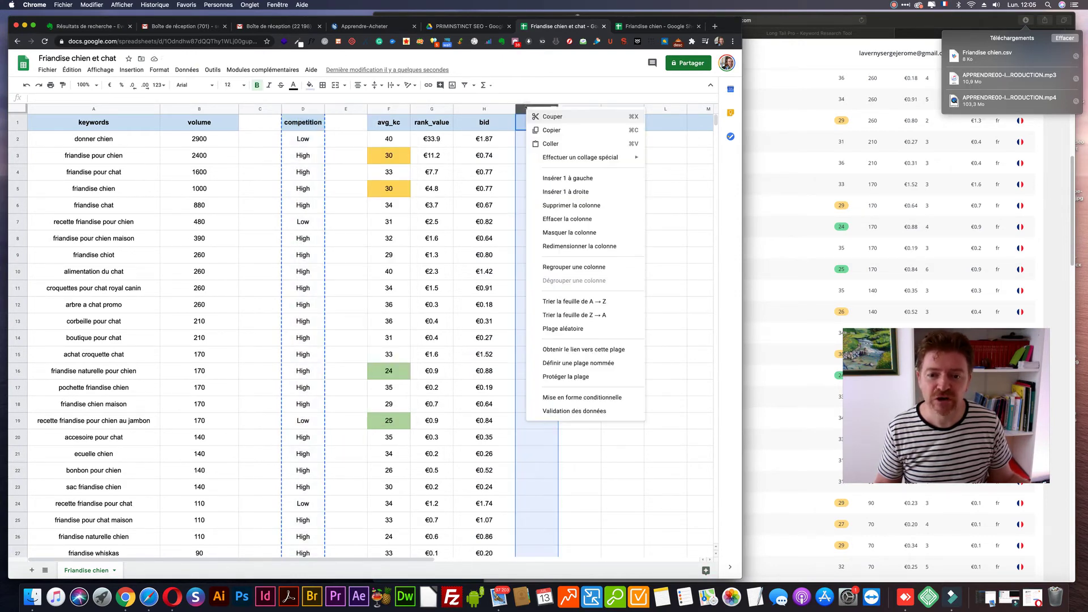
pyautogui.click(548, 142)
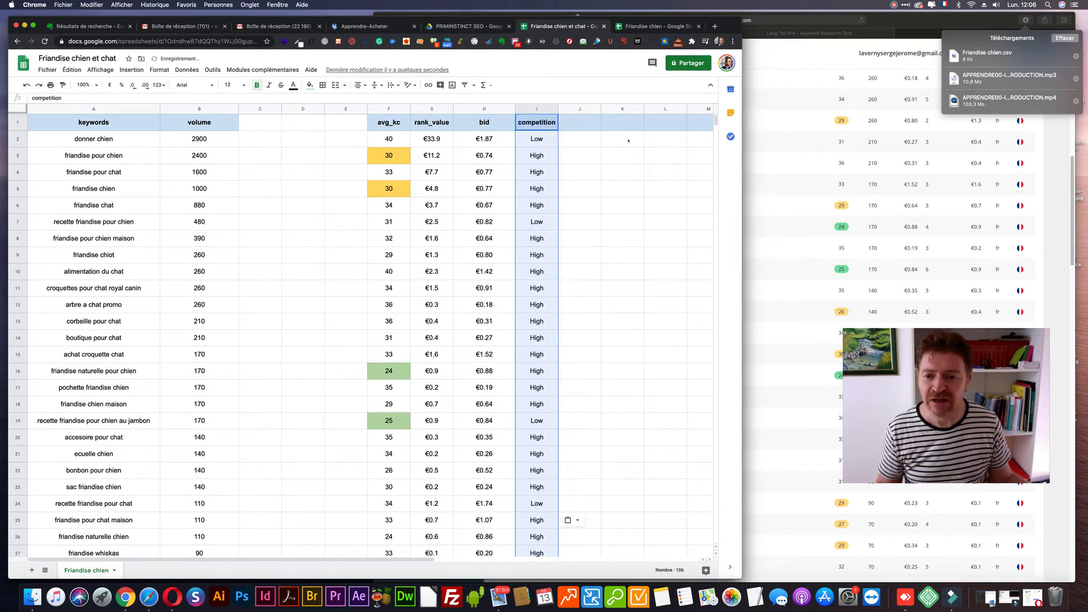
pyautogui.click(622, 139)
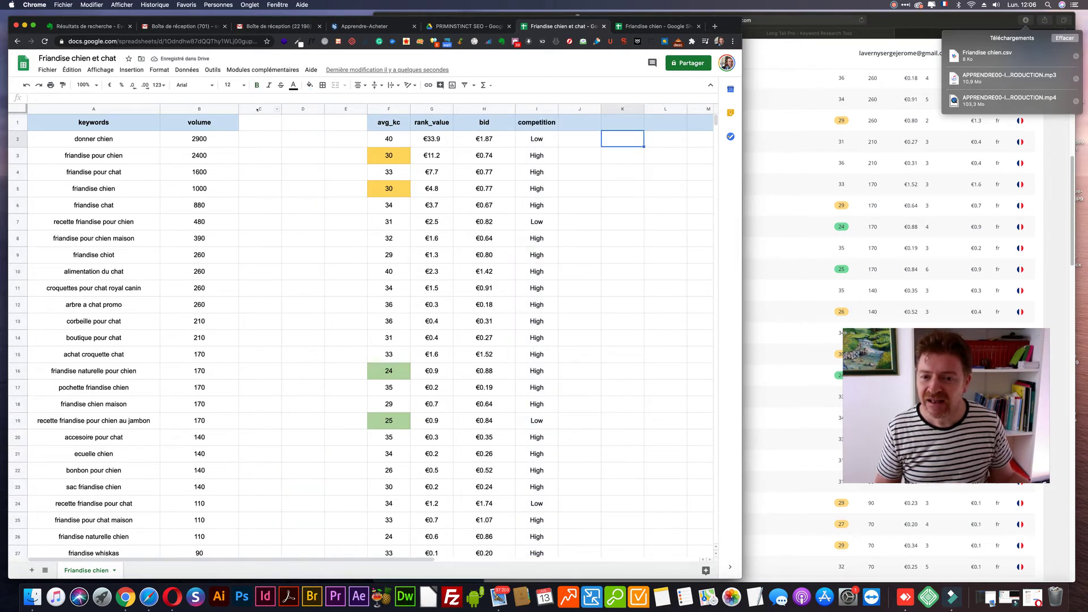
# Step: Delete the three empty columns C to E between volume and avg_kc
pyautogui.click(257, 109)
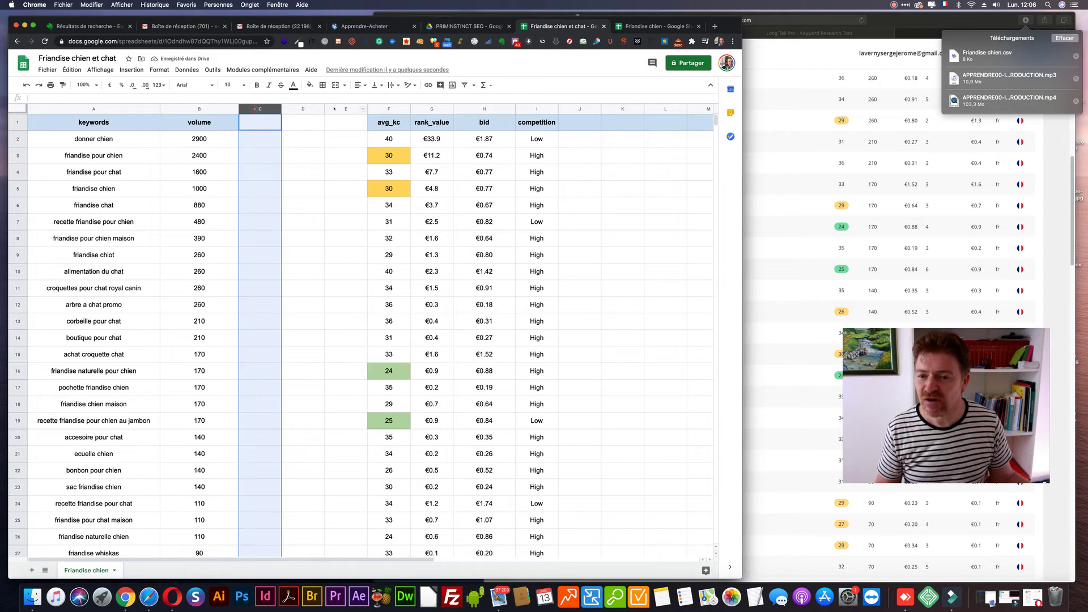
pyautogui.keyDown('shift'); pyautogui.click(341, 109); pyautogui.keyUp('shift')
pyautogui.rightClick(342, 109)
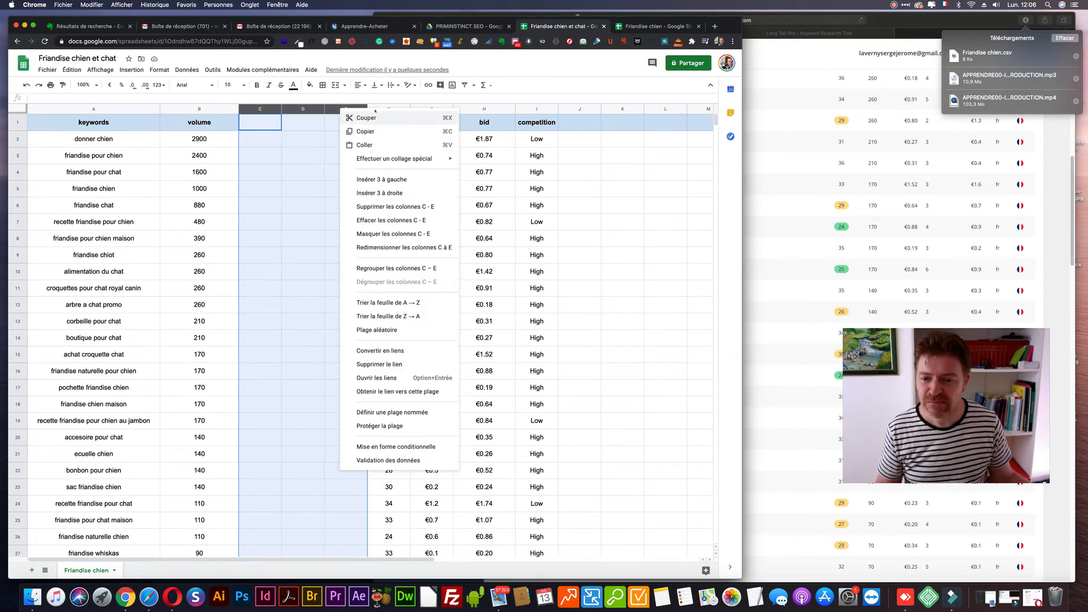
pyautogui.click(371, 207)
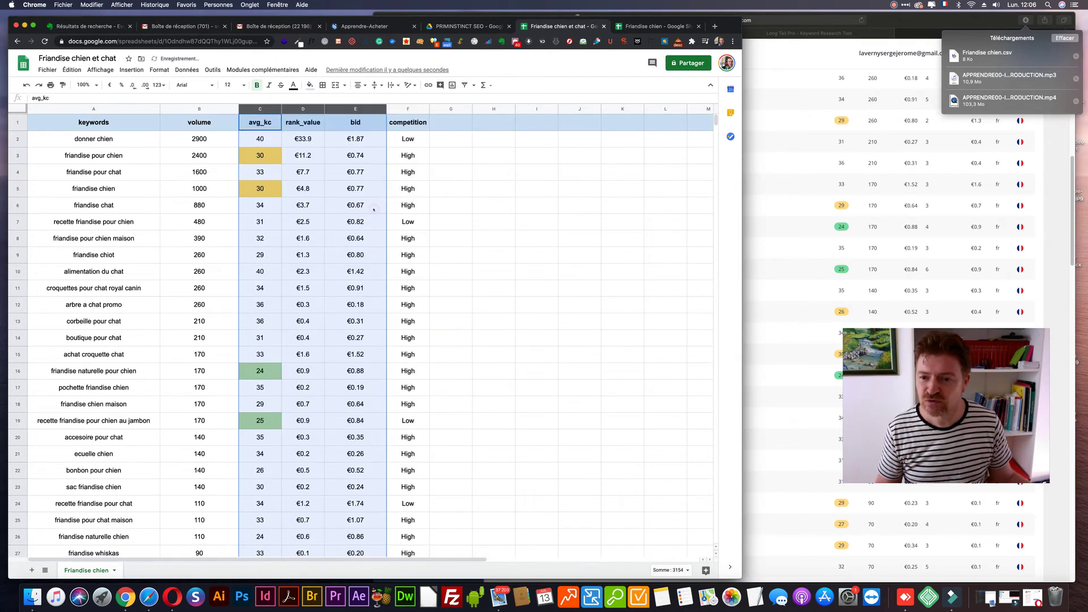
pyautogui.click(532, 205)
# Step: Widen the keywords and volume columns of the sheet
pyautogui.click(187, 109)
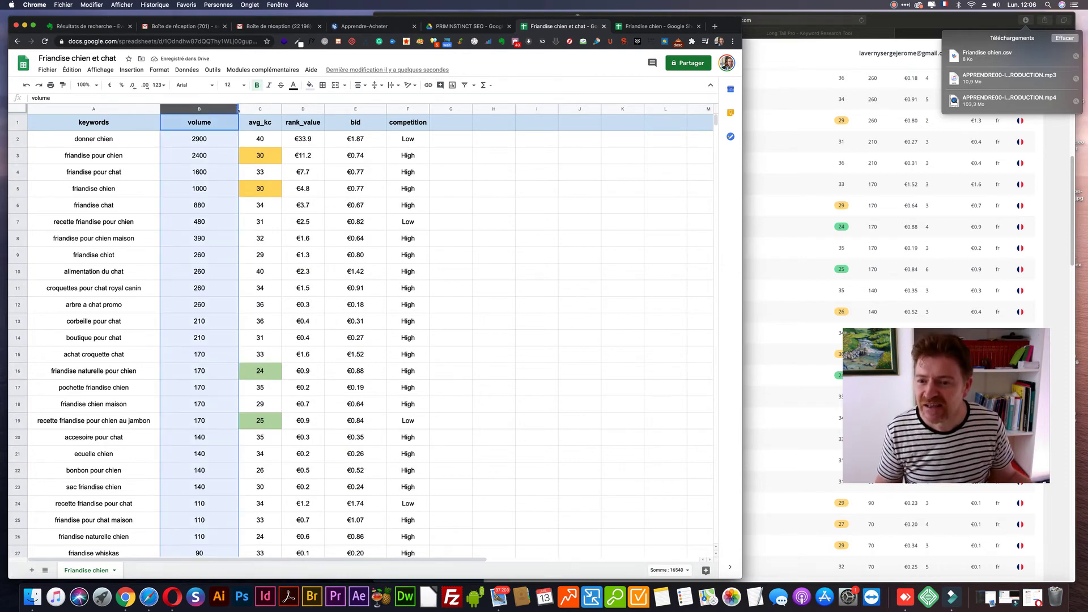
pyautogui.moveTo(159, 108); pyautogui.dragTo(251, 109)
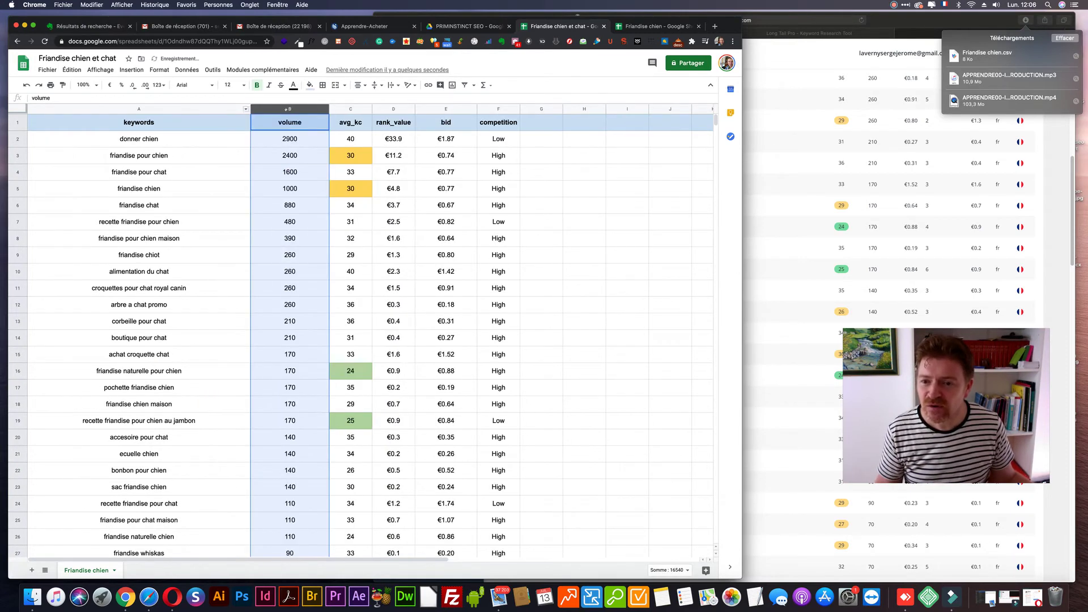
pyautogui.moveTo(329, 109); pyautogui.dragTo(380, 109)
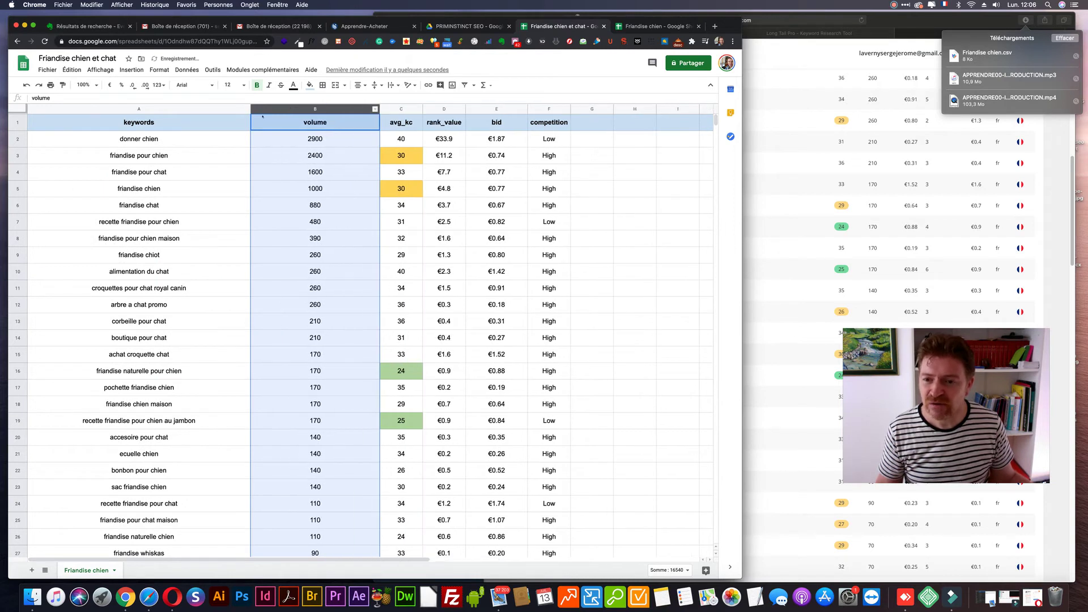
pyautogui.moveTo(250, 109); pyautogui.dragTo(295, 109)
pyautogui.click(281, 238)
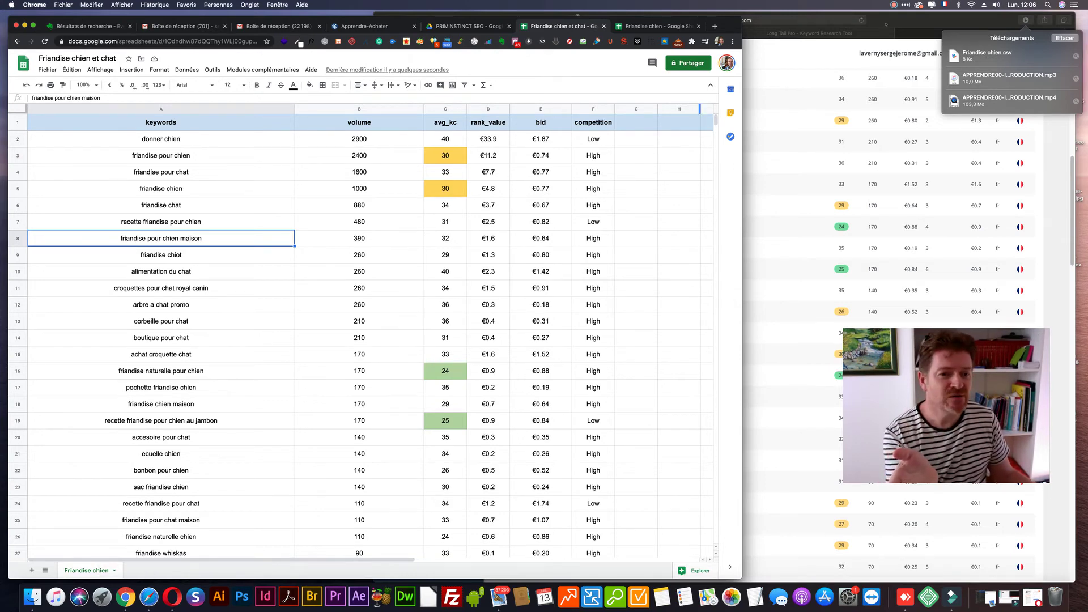
# Step: Review the green-rated keywords in LongTailPro, then fill the keyword cell of friandise naturelle pour chien in the spreadsheet with yellow
pyautogui.click(888, 21)
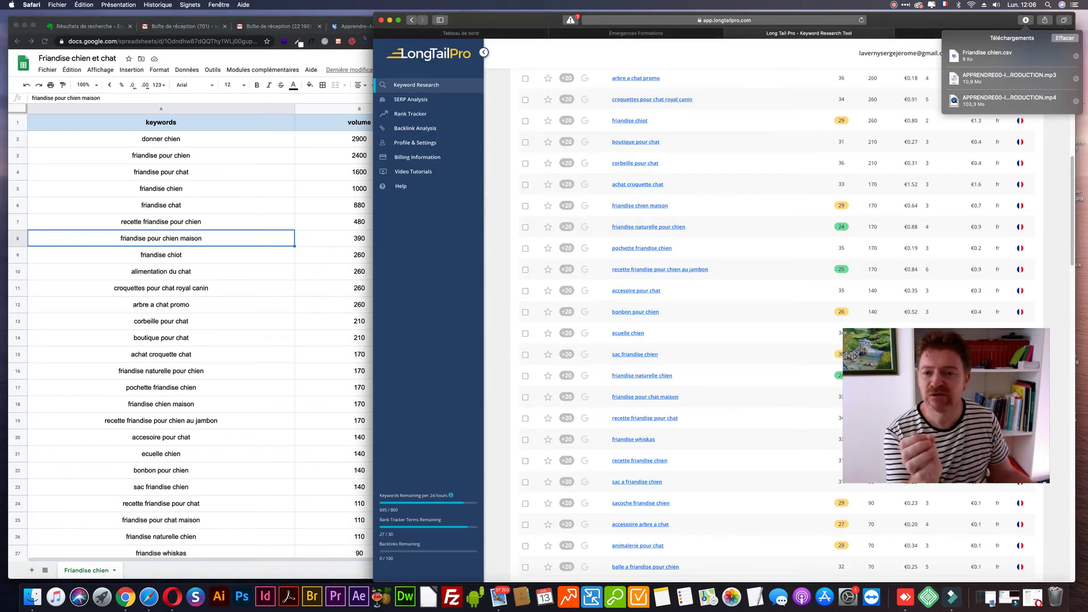
pyautogui.click(276, 151)
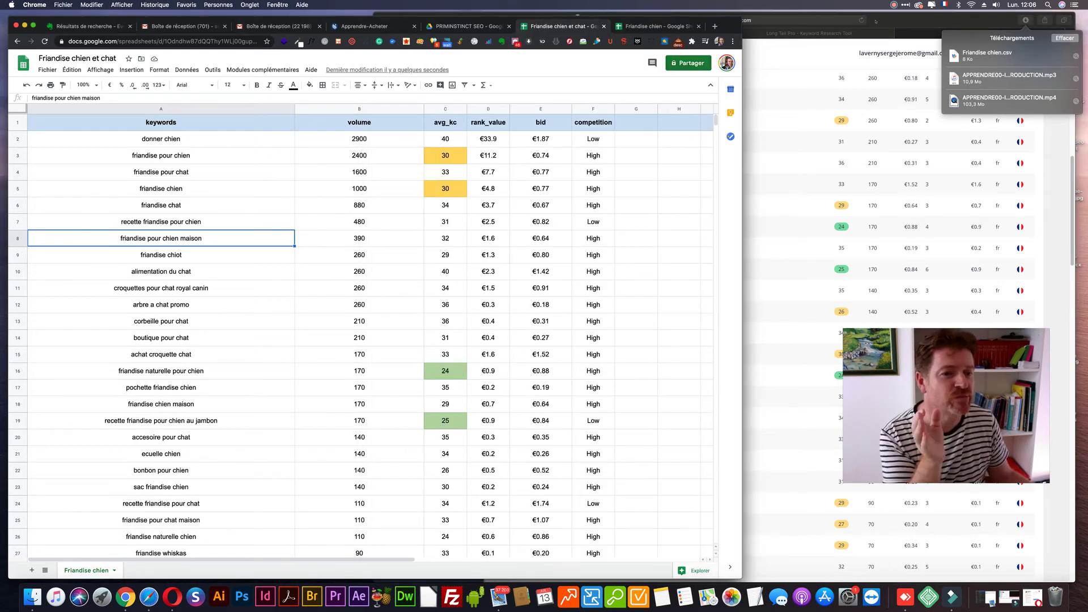
pyautogui.click(917, 21)
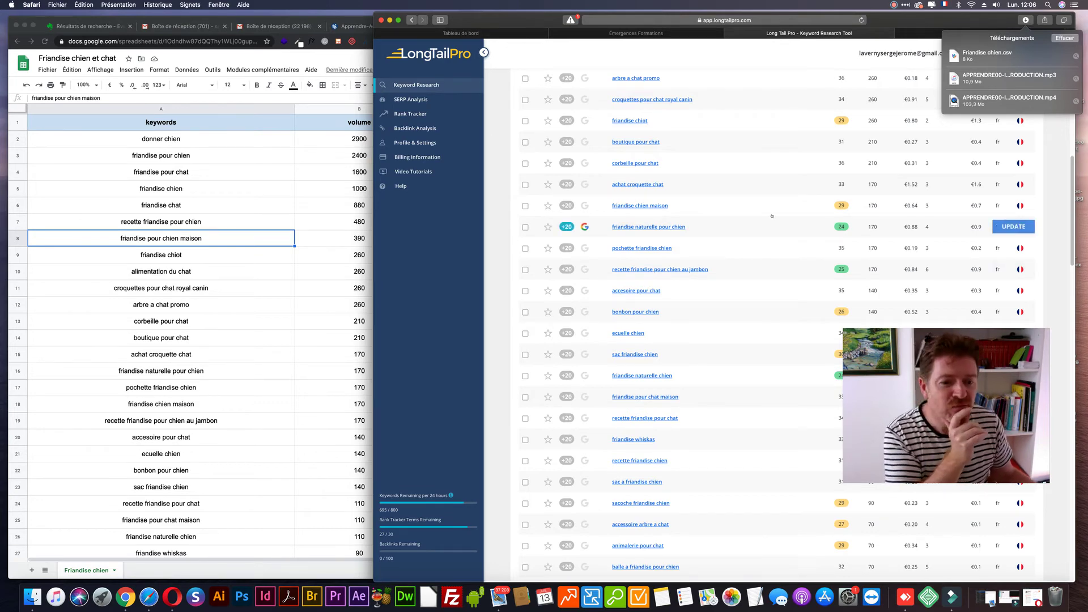
pyautogui.scroll(10, 771, 216)
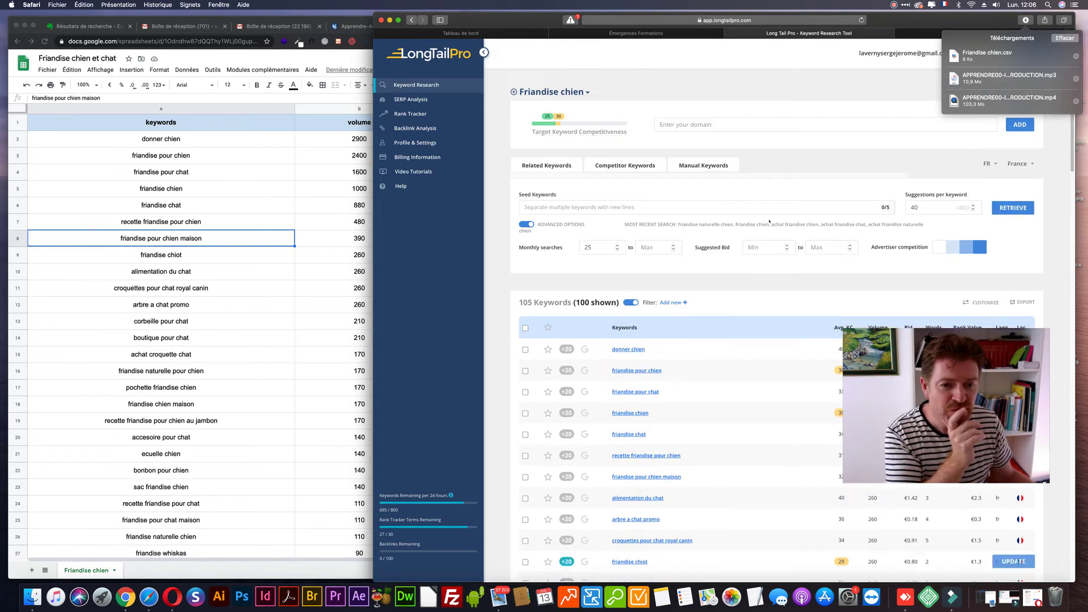
pyautogui.scroll(-7, 768, 221)
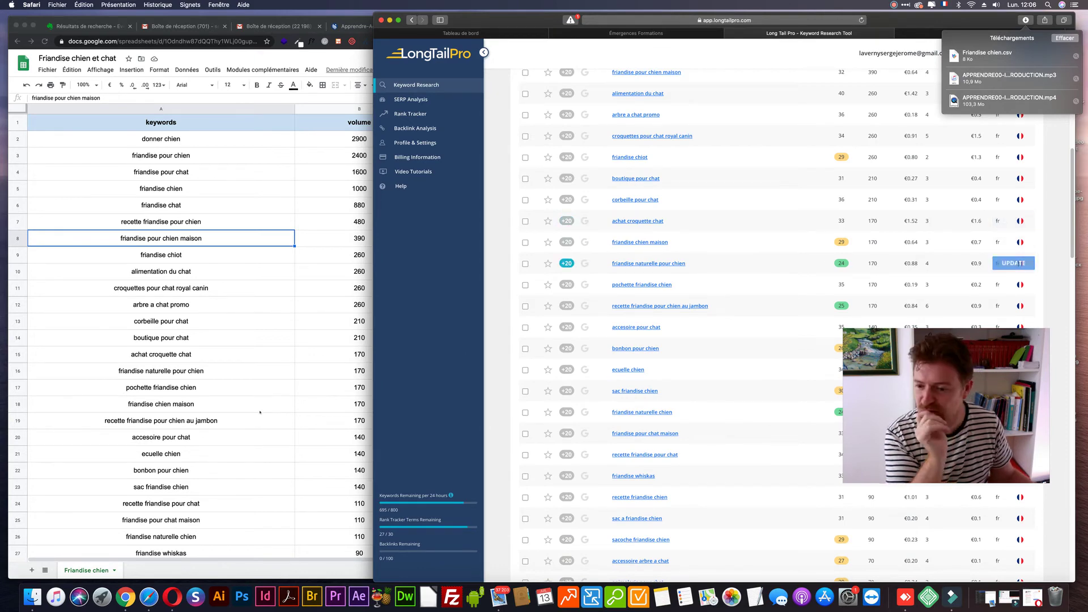
pyautogui.click(182, 373)
pyautogui.click(182, 372)
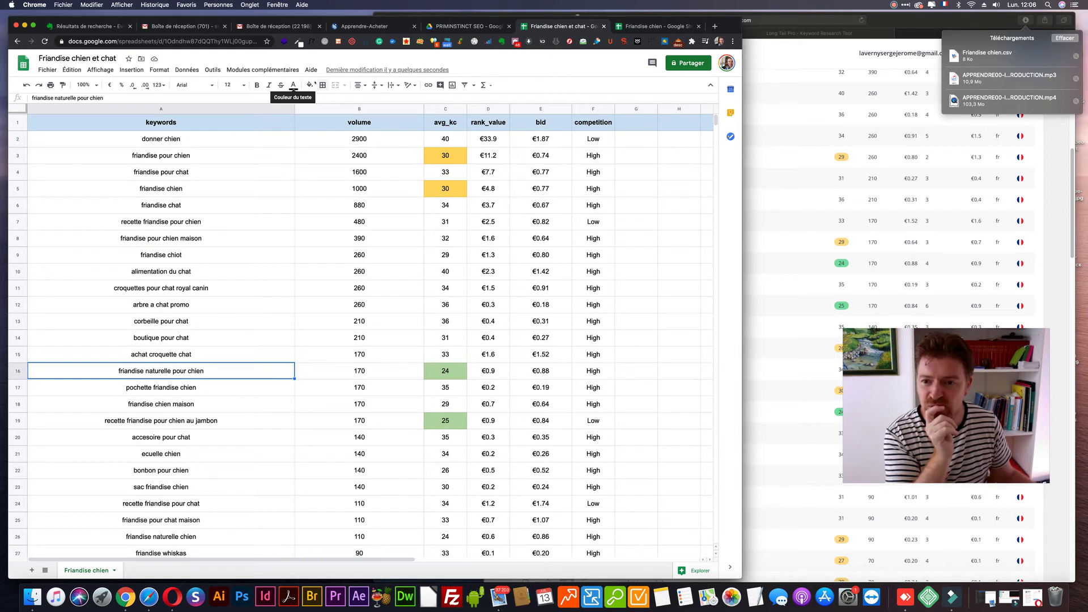
pyautogui.click(309, 84)
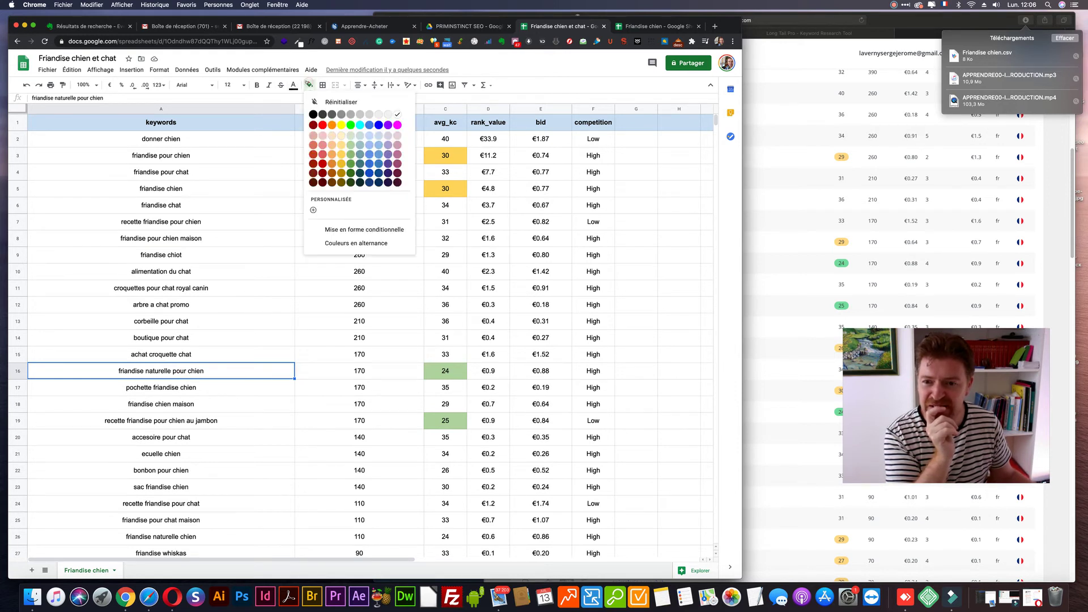
pyautogui.click(340, 125)
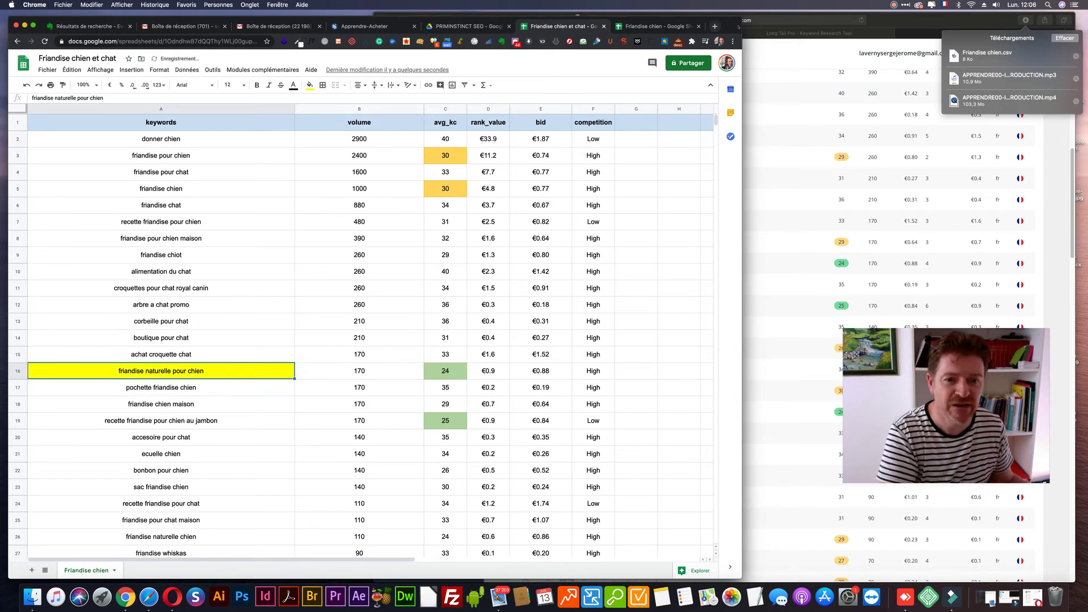
# Step: Narrow the spreadsheet window to uncover the LongTailPro keywords and fill the keyword cell recette friandise pour chien au jambon with amber
pyautogui.moveTo(742, 306); pyautogui.dragTo(604, 306)
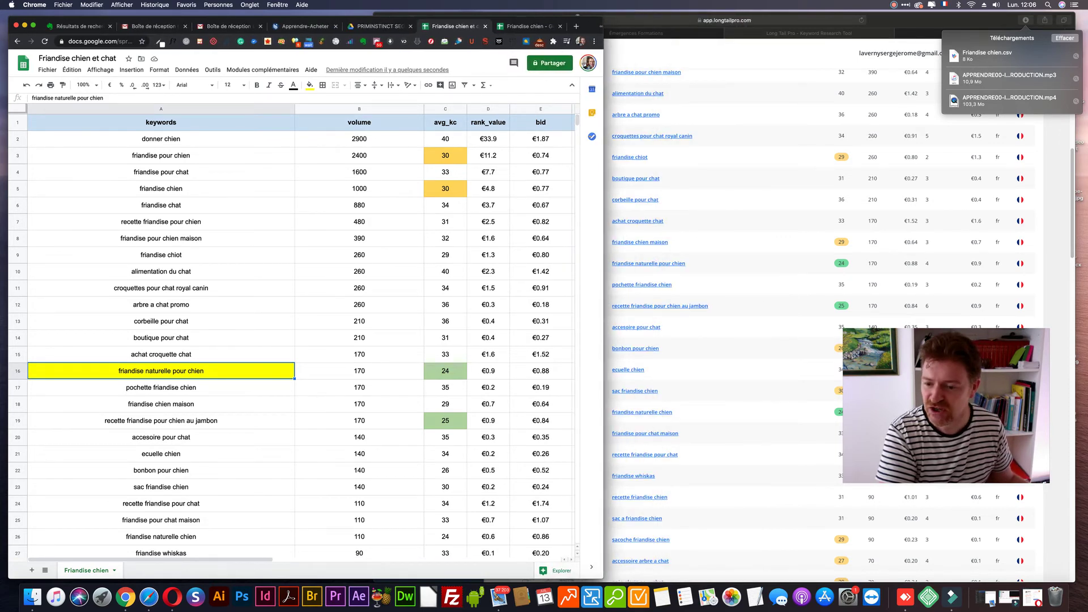
pyautogui.click(204, 421)
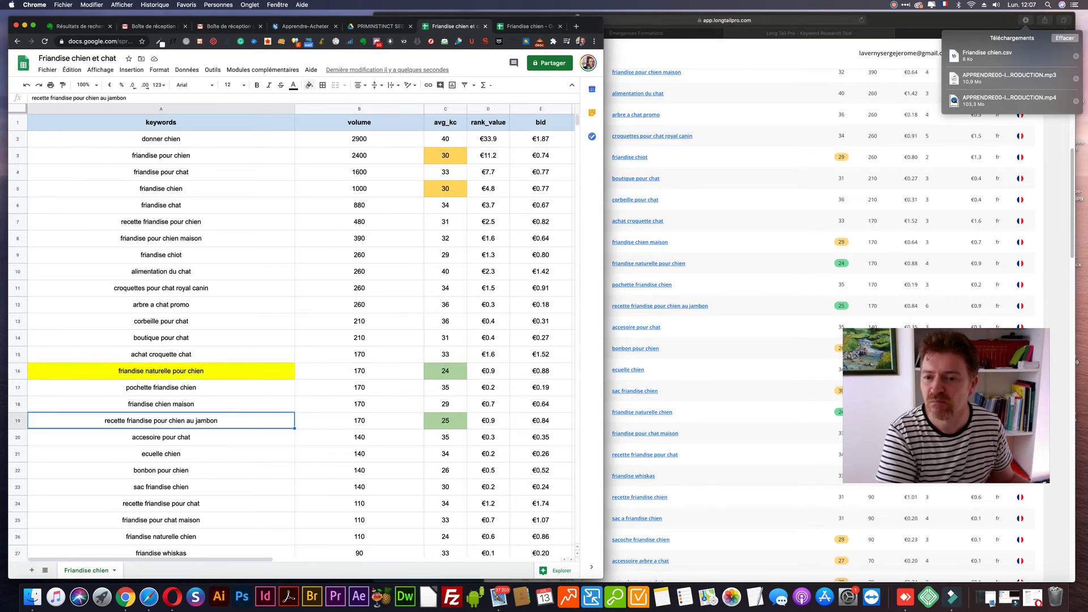
pyautogui.click(309, 85)
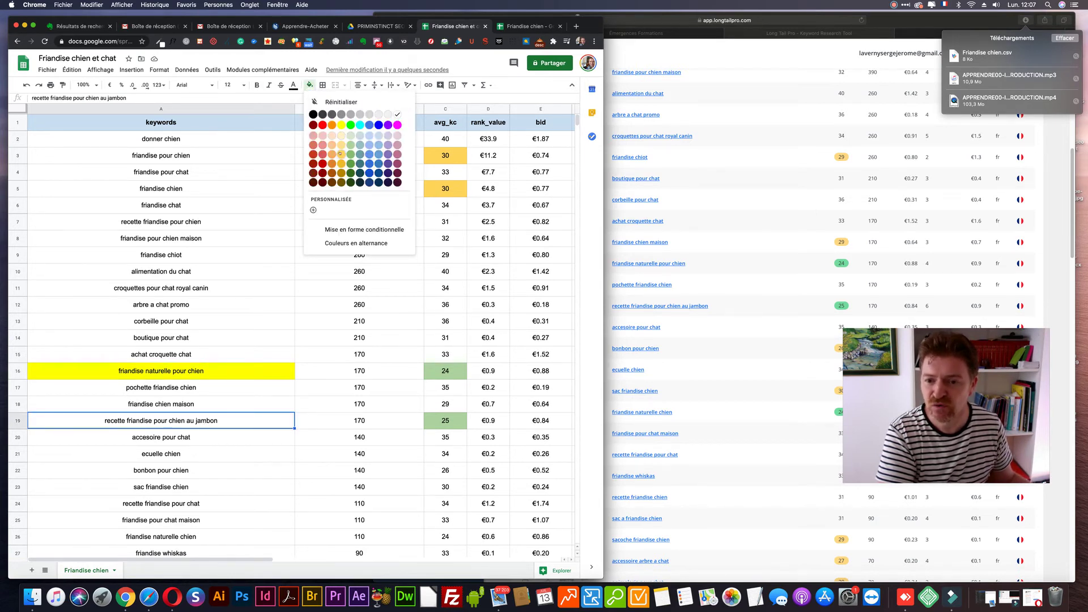
pyautogui.click(340, 153)
# Step: Try a lighter yellow fill on the keyword cell friandise naturelle pour chien and set it back to bright yellow
pyautogui.click(229, 373)
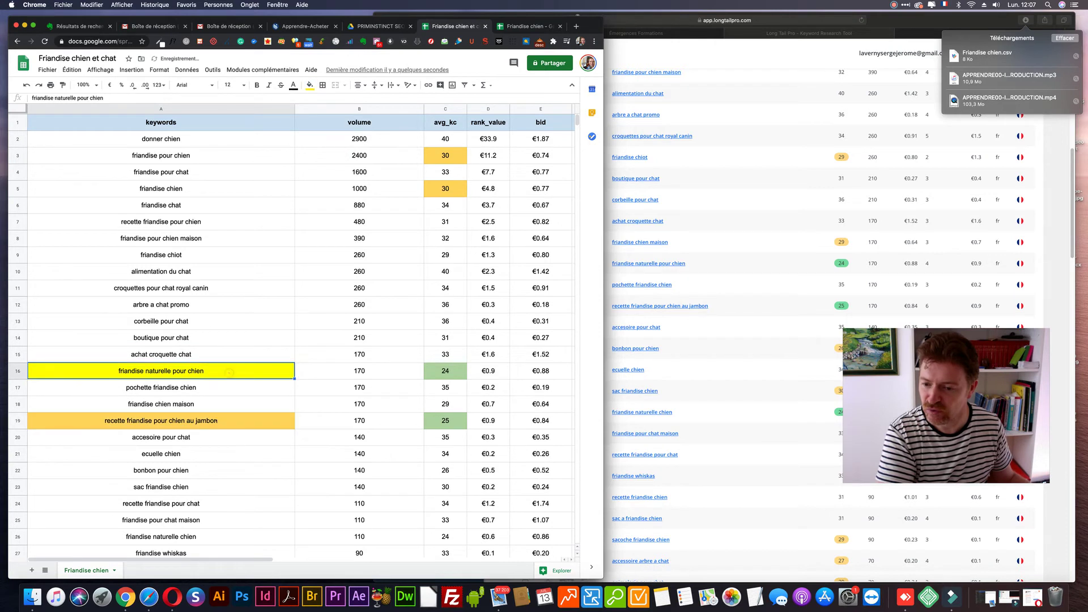
pyautogui.press('Down')
pyautogui.press('Down')
pyautogui.press('Down')
pyautogui.click(208, 371)
pyautogui.click(309, 85)
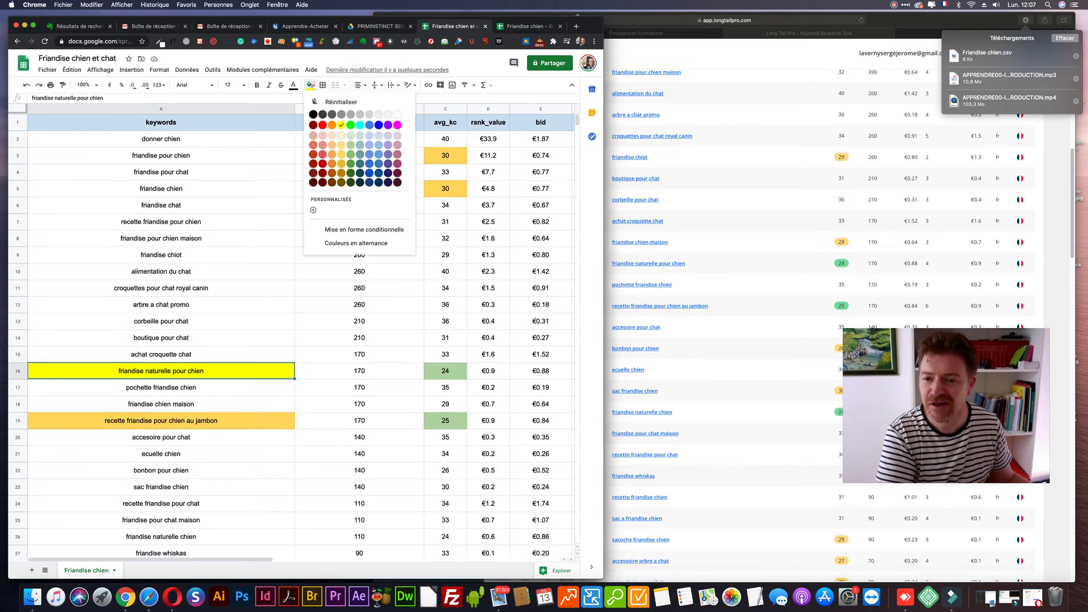
pyautogui.click(340, 145)
pyautogui.click(216, 258)
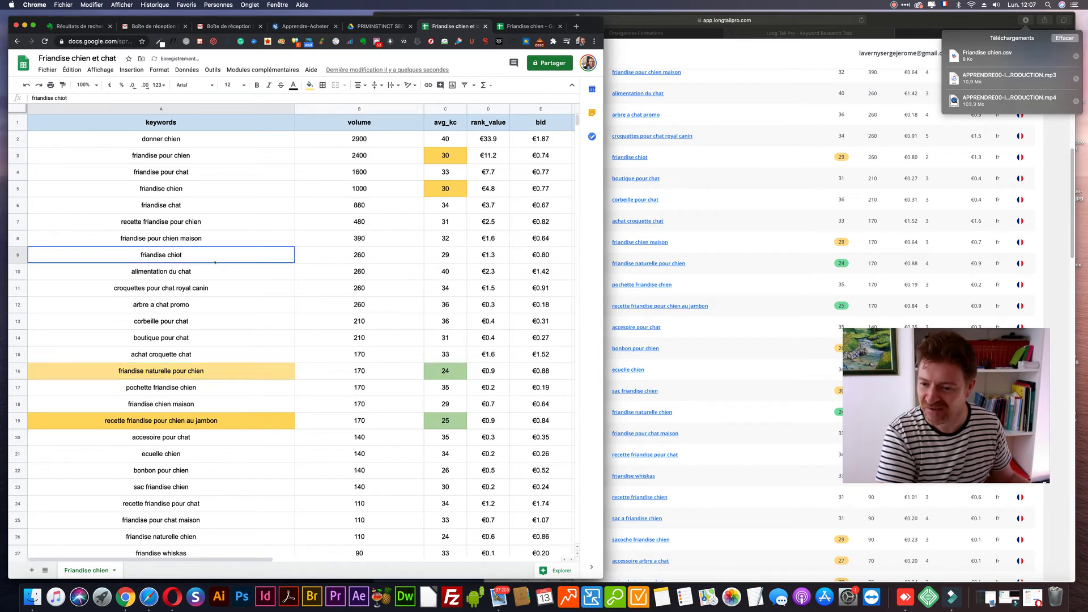
pyautogui.click(195, 374)
pyautogui.click(309, 85)
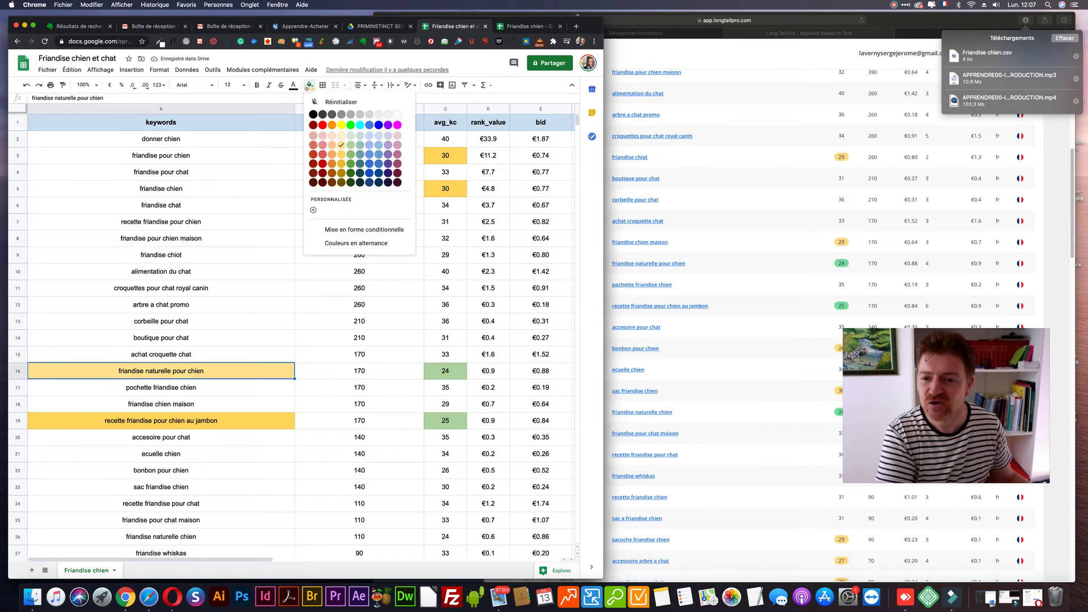
pyautogui.click(341, 125)
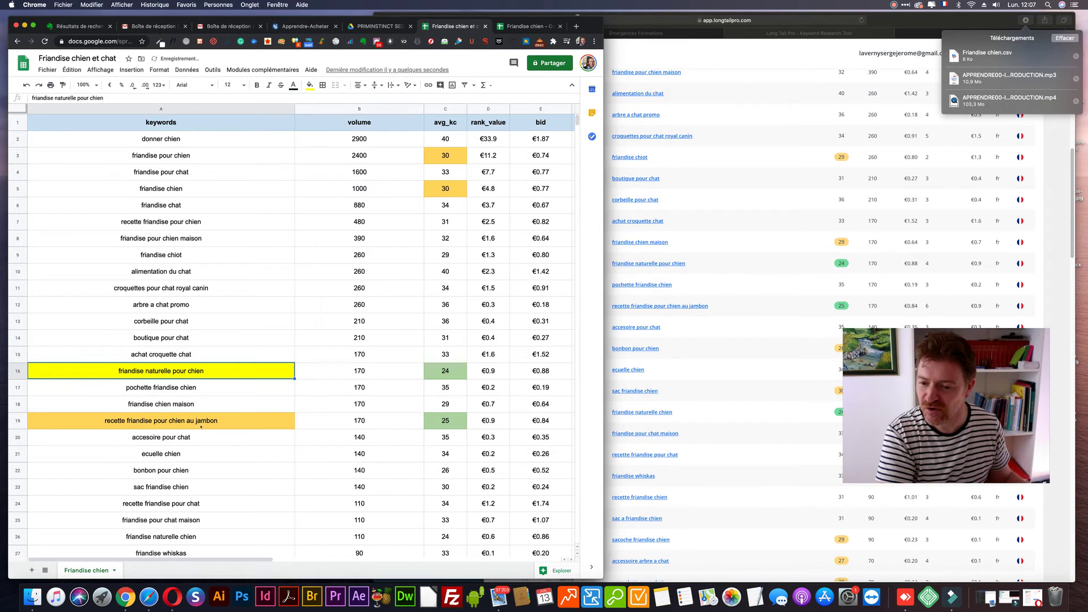
# Step: Check the green-rated keywords in LongTailPro and fill the keyword cell of friandise naturelle chien in the spreadsheet with bright yellow
pyautogui.click(283, 422)
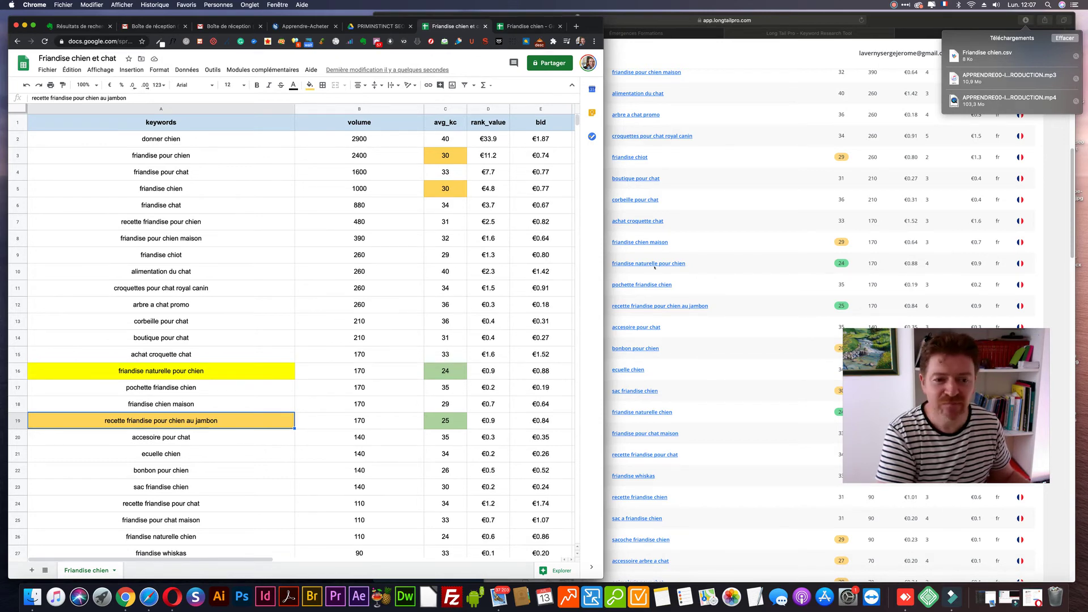
pyautogui.click(883, 19)
pyautogui.scroll(10, 722, 242)
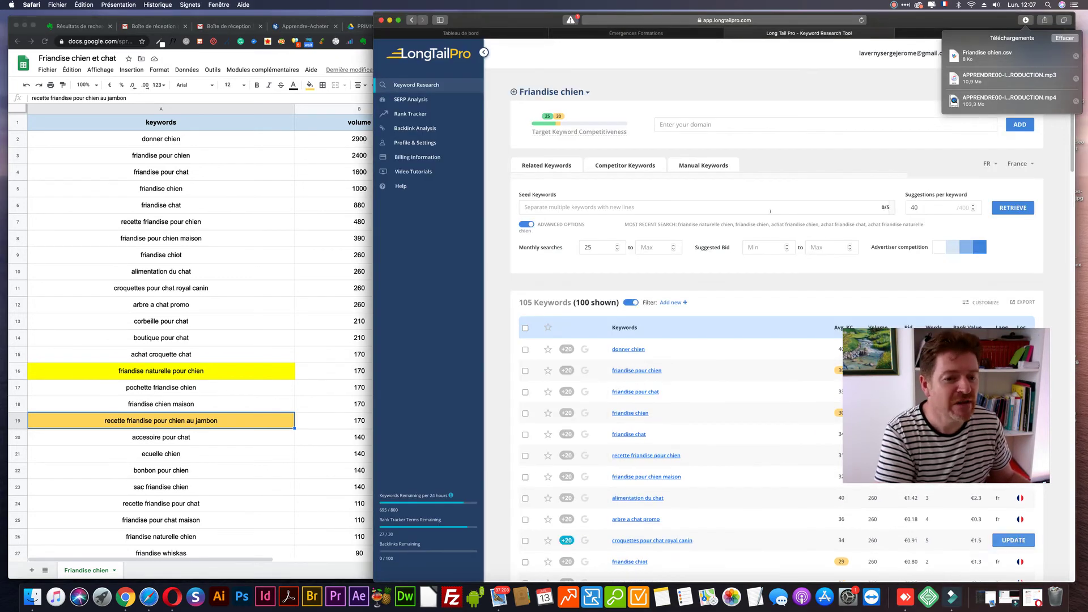
pyautogui.scroll(-3, 722, 242)
pyautogui.scroll(-3, 722, 242)
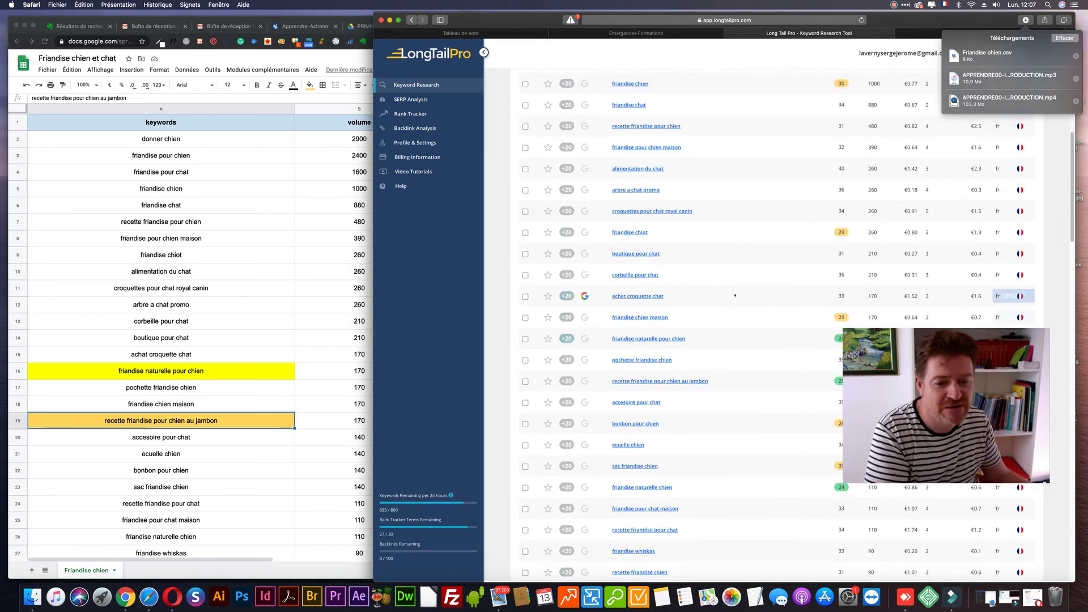
pyautogui.scroll(-3, 734, 295)
pyautogui.scroll(-2, 734, 295)
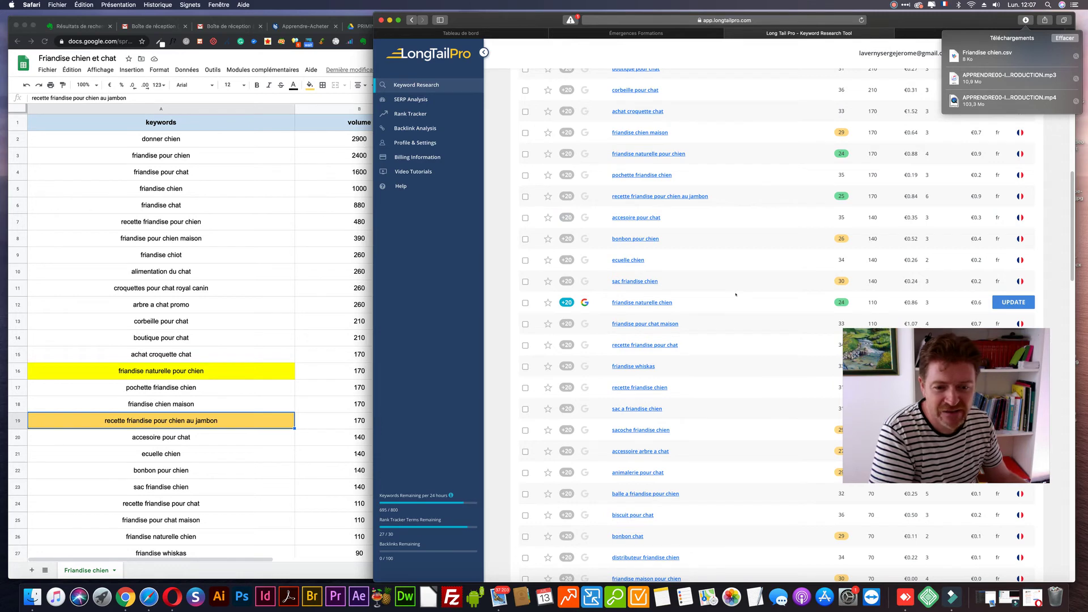
pyautogui.click(123, 543)
pyautogui.click(124, 538)
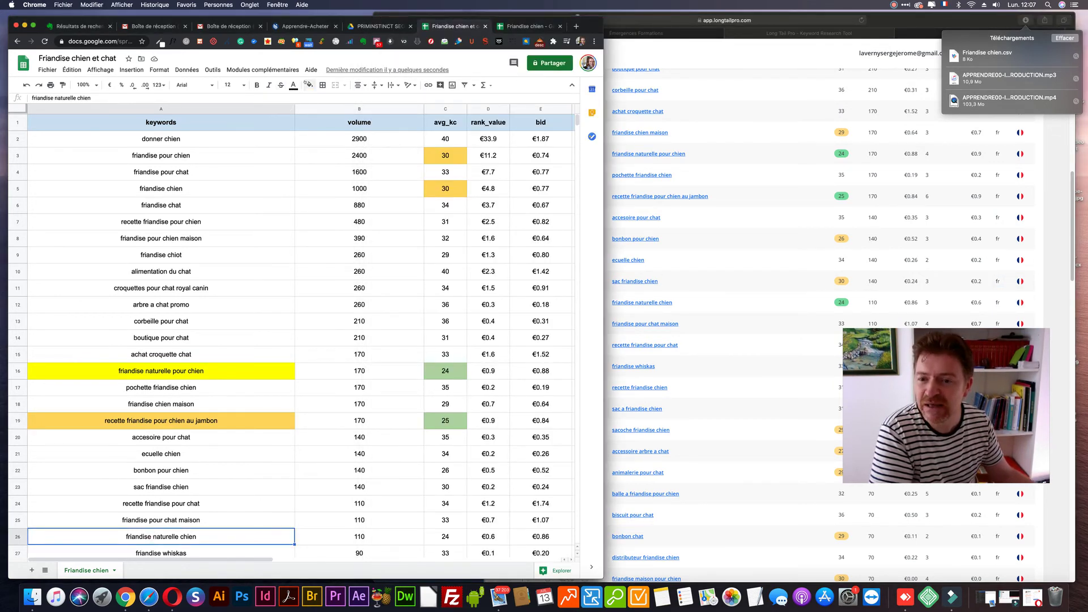
pyautogui.click(310, 85)
pyautogui.click(342, 127)
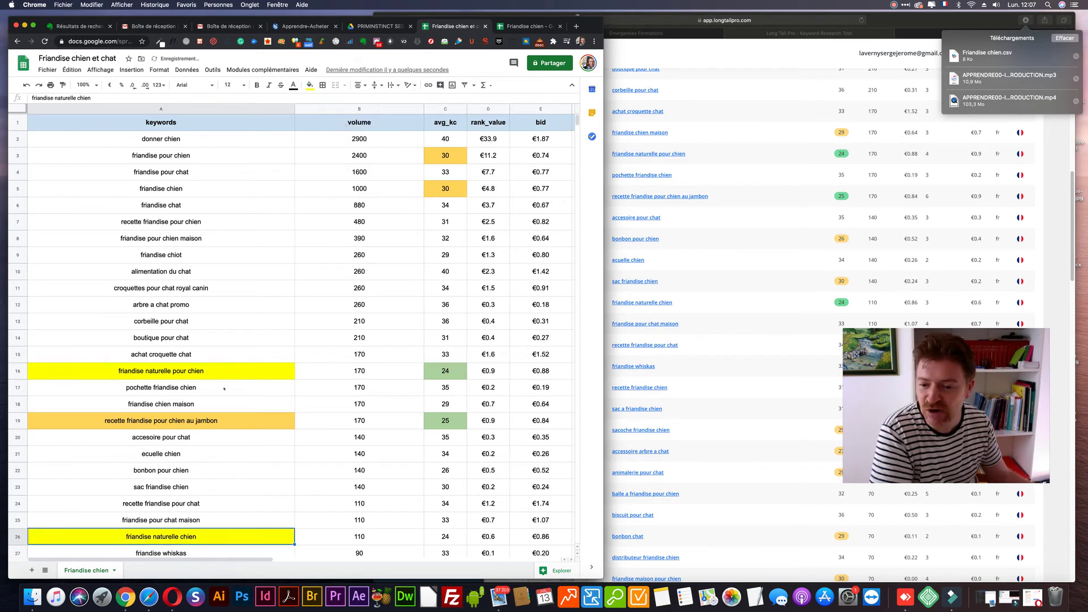
# Step: Change the fill of the keyword cell recette friandise pour chien au jambon to bright yellow
pyautogui.click(205, 372)
pyautogui.scroll(-2, 204, 371)
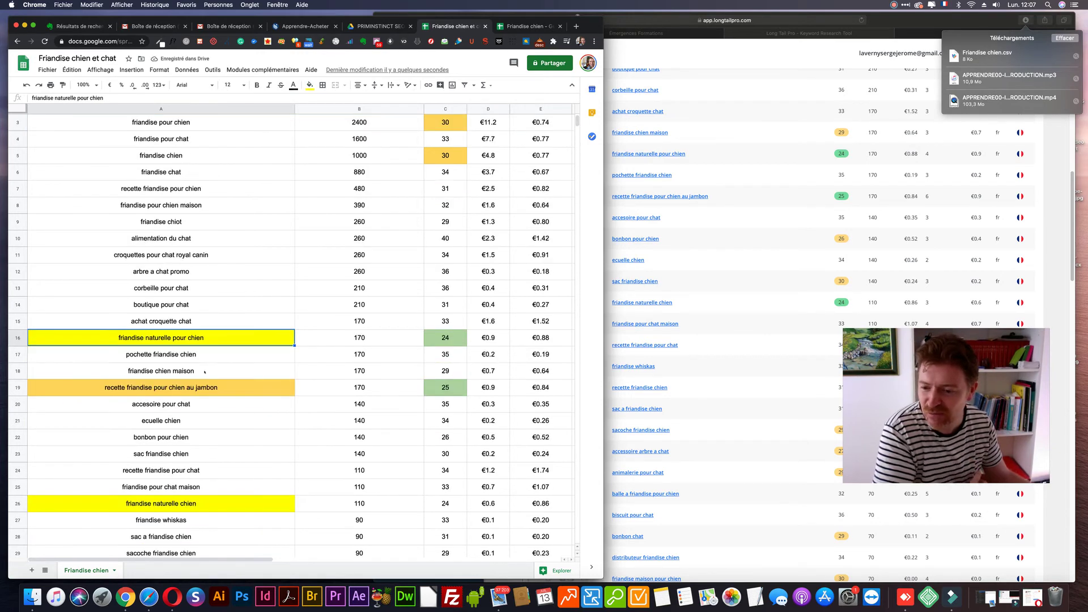
pyautogui.click(205, 385)
pyautogui.click(309, 85)
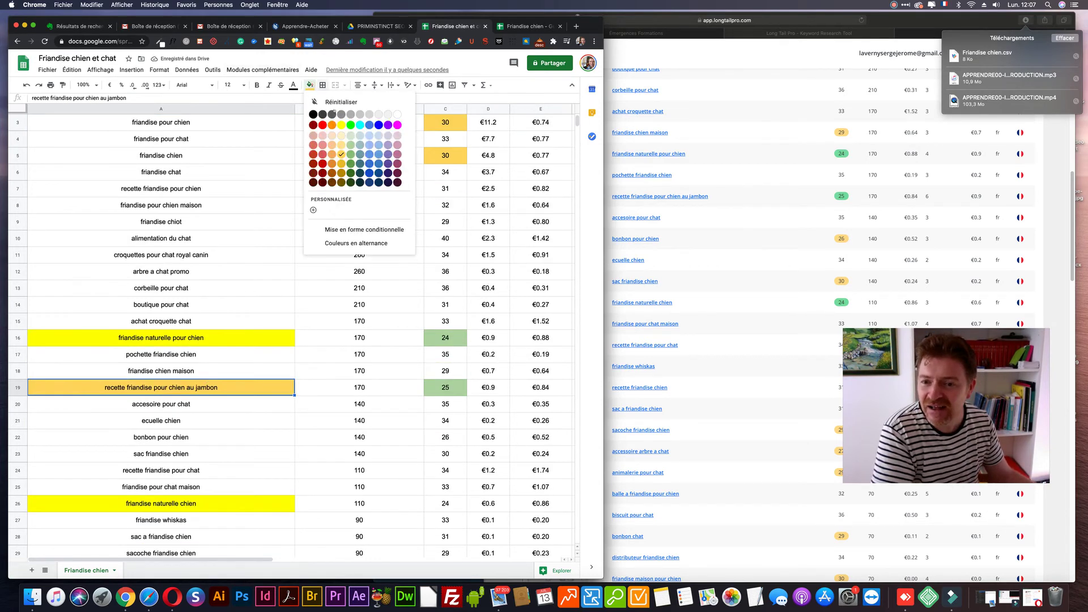
pyautogui.click(340, 124)
pyautogui.click(209, 266)
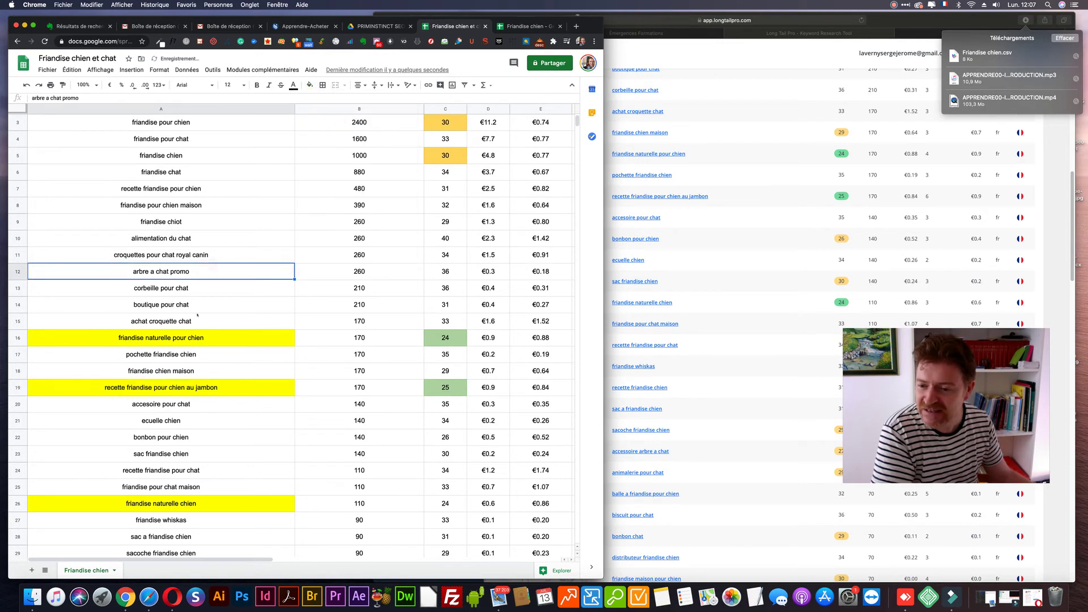
# Step: Make the yellow keywords friandise naturelle pour chien, recette friandise pour chien au jambon and friandise naturelle chien bold
pyautogui.click(196, 341)
pyautogui.press('super+b')
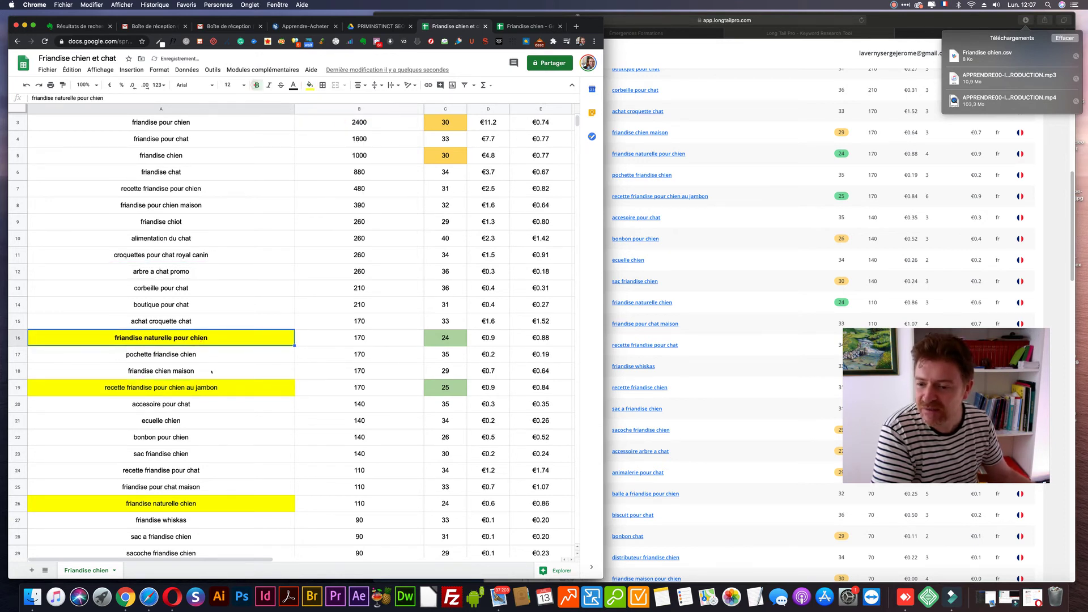
pyautogui.click(178, 389)
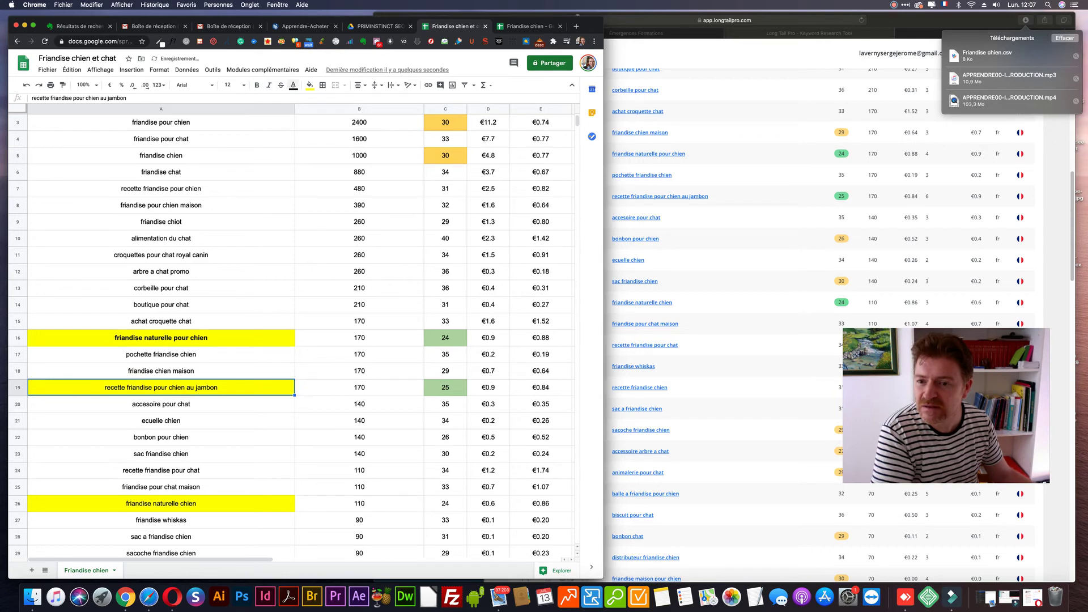
pyautogui.click(257, 85)
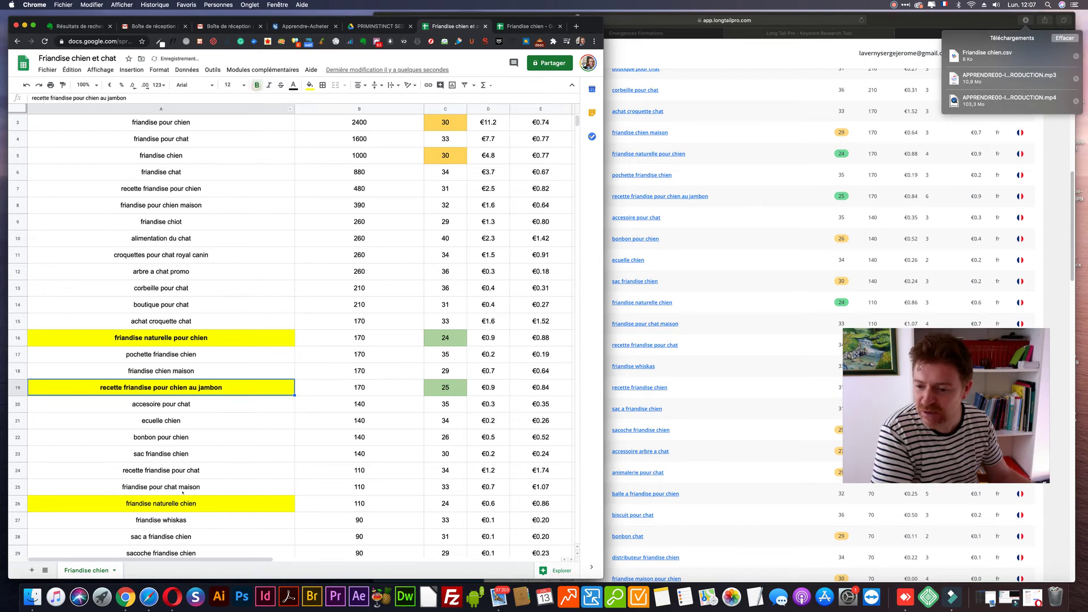
pyautogui.click(164, 499)
pyautogui.click(256, 86)
# Step: Fill the keyword cell friandise pour chien in row 3 with bright yellow and make its text bold
pyautogui.scroll(1, 220, 248)
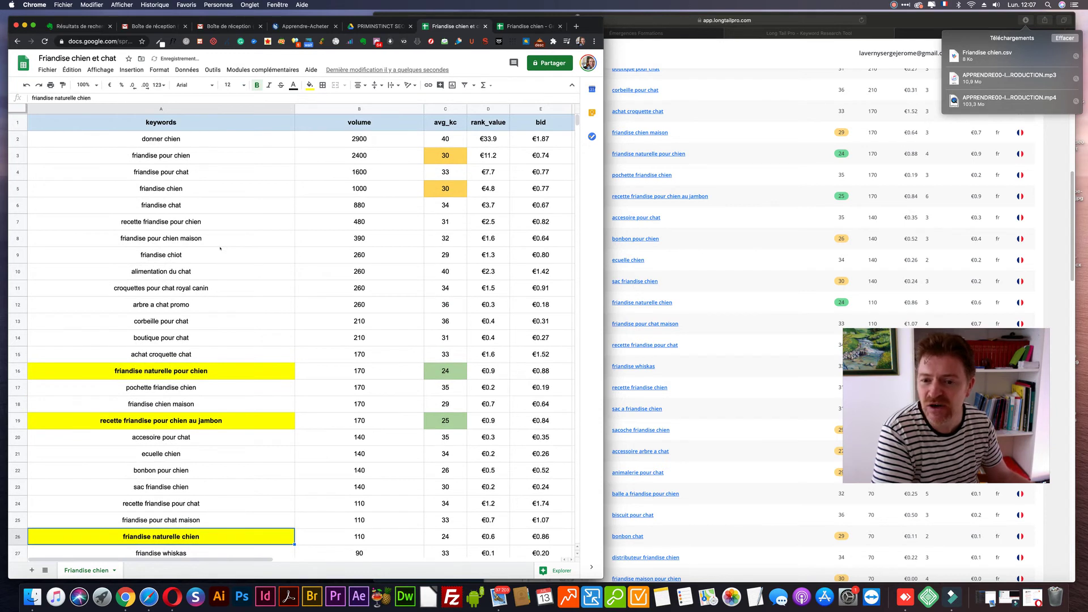
pyautogui.click(191, 158)
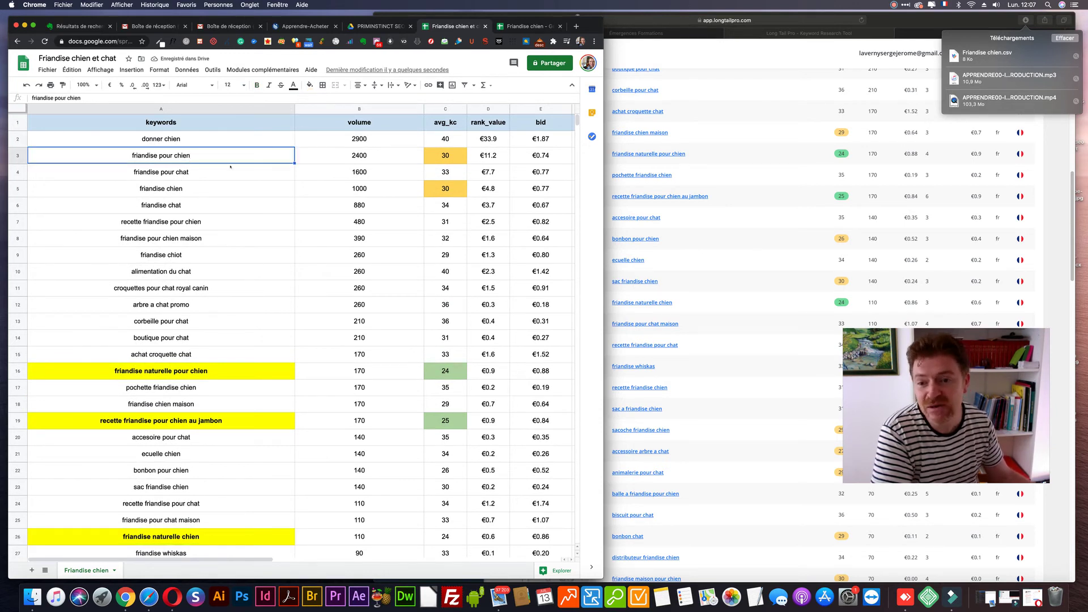
pyautogui.click(310, 85)
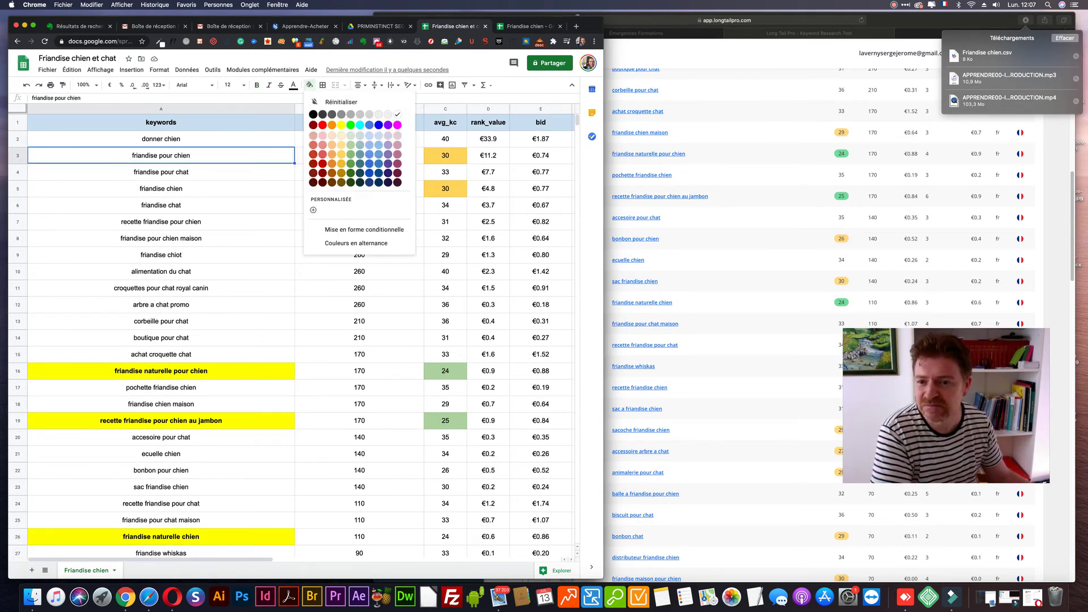
pyautogui.click(342, 126)
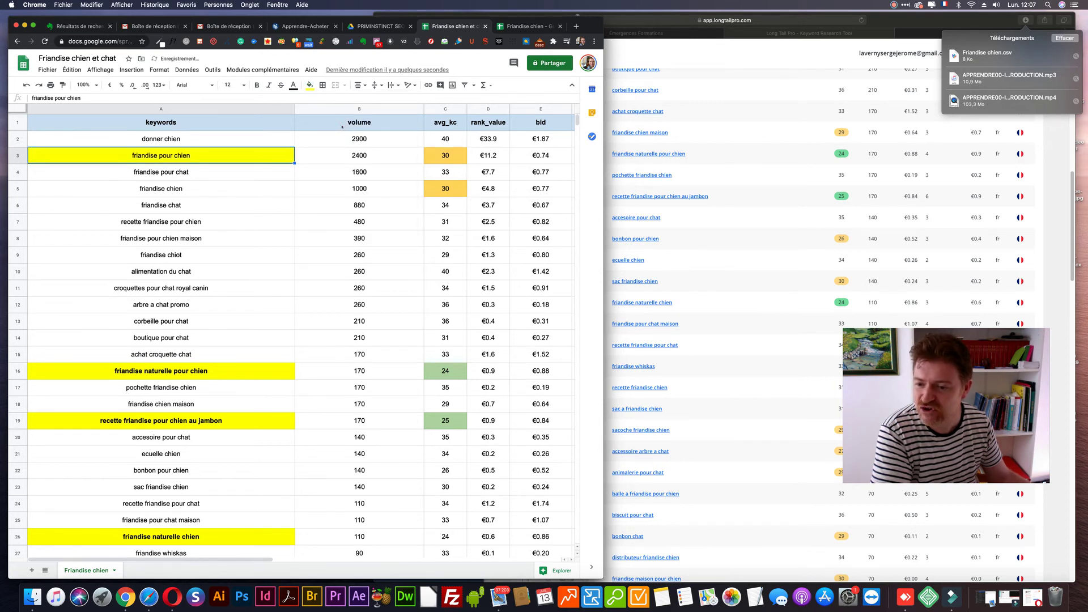
pyautogui.click(256, 85)
# Step: Make the keyword friandise pour chat in row 4 bold and fill its cell with bright yellow
pyautogui.click(211, 173)
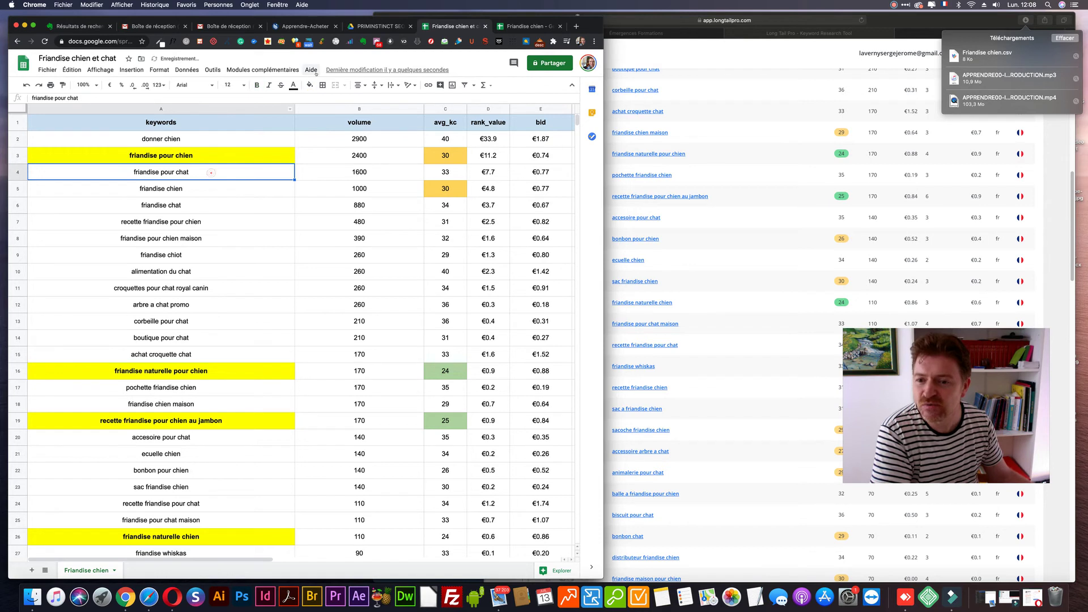
pyautogui.click(256, 85)
pyautogui.click(309, 85)
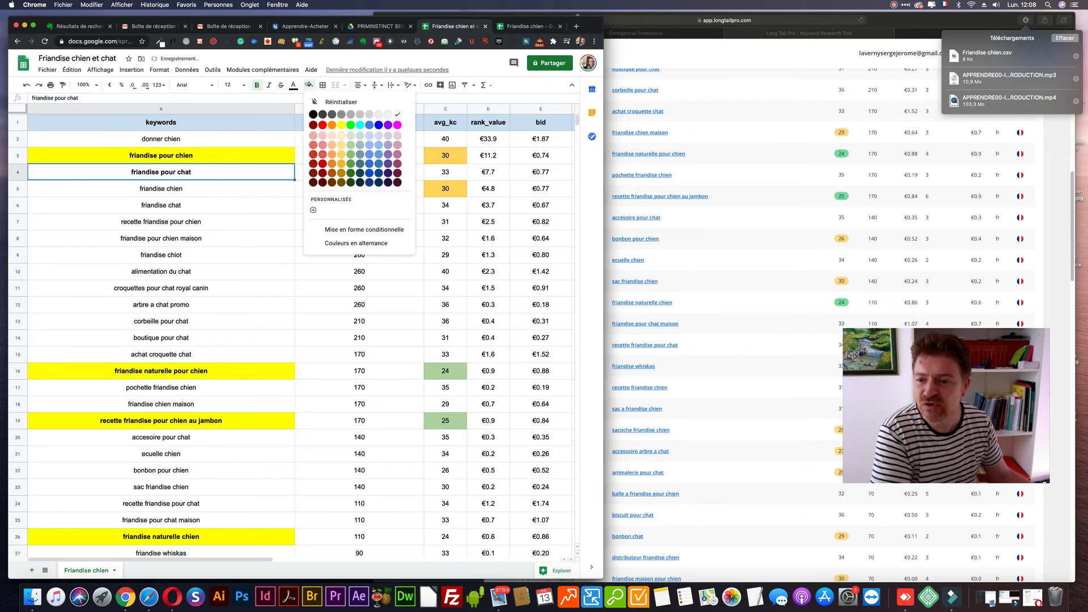
pyautogui.click(342, 125)
pyautogui.click(219, 247)
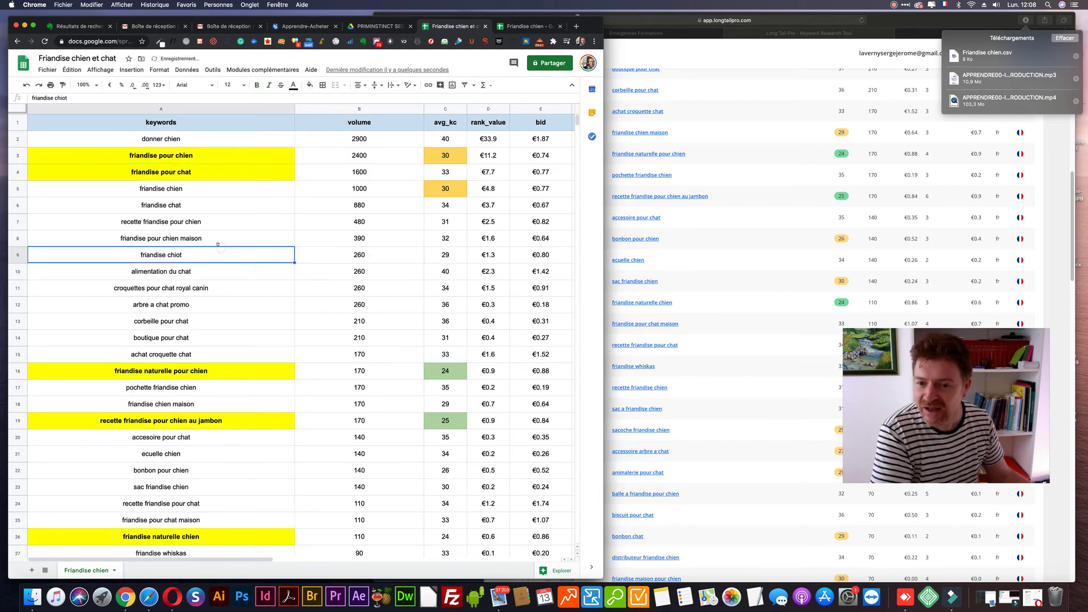
# Step: Make the keywords friandise chien and friandise chat in rows 5 and 6 bold
pyautogui.click(193, 185)
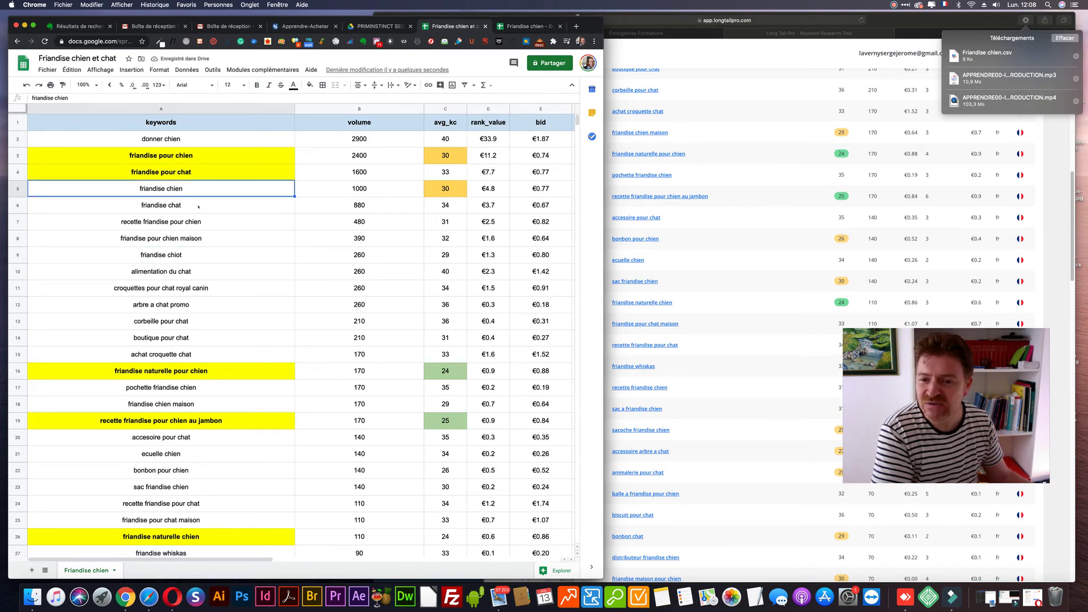
pyautogui.click(209, 200)
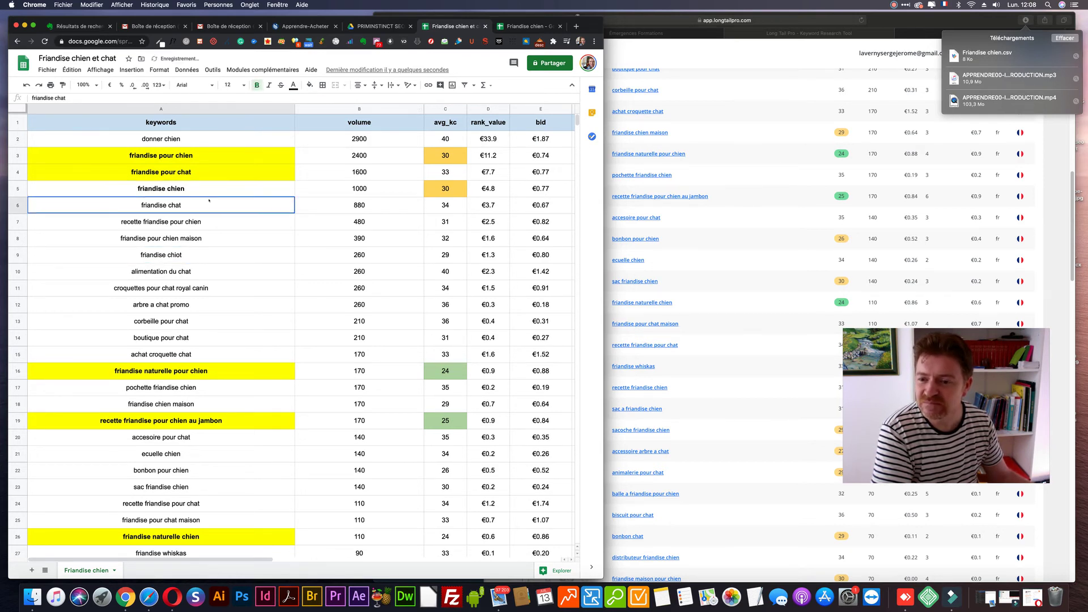
pyautogui.press('super+b')
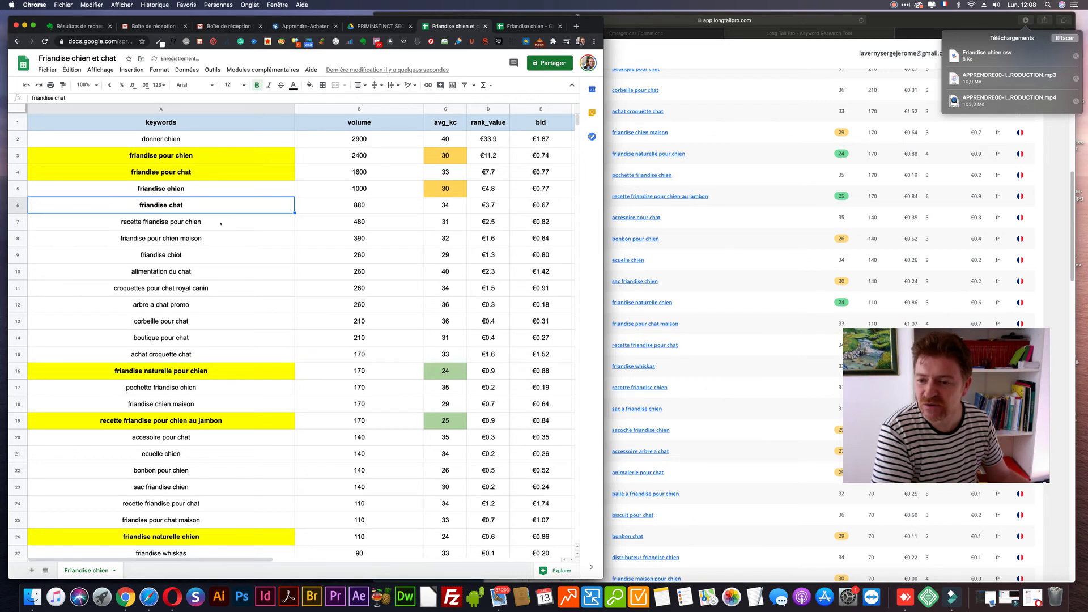
pyautogui.click(220, 223)
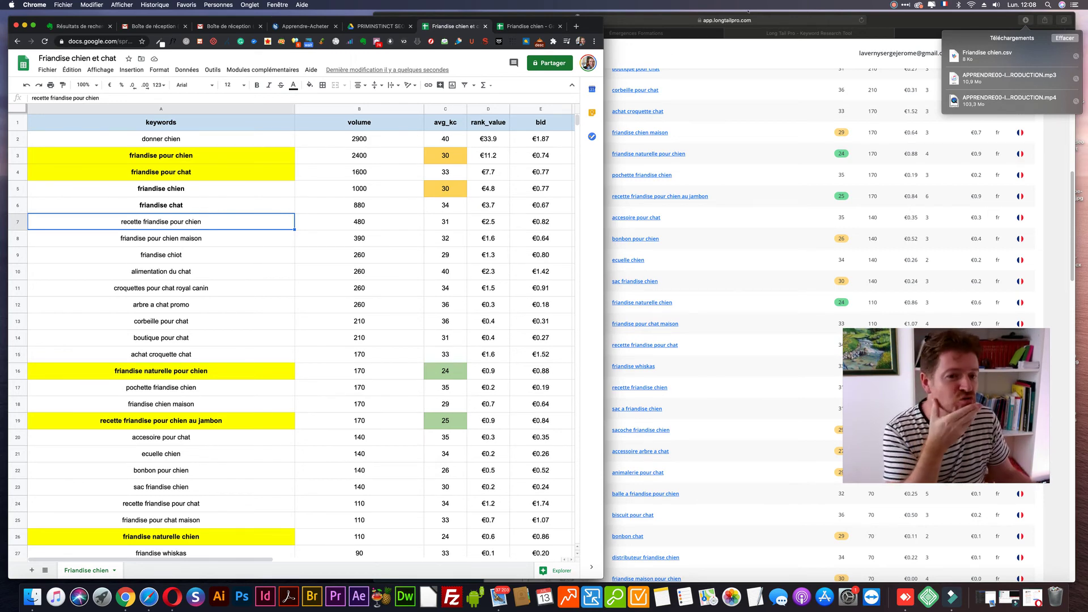
# Step: Switch to LongTailPro, enlarge its window and look through the rest of the keyword list with its competitiveness ratings
pyautogui.click(892, 20)
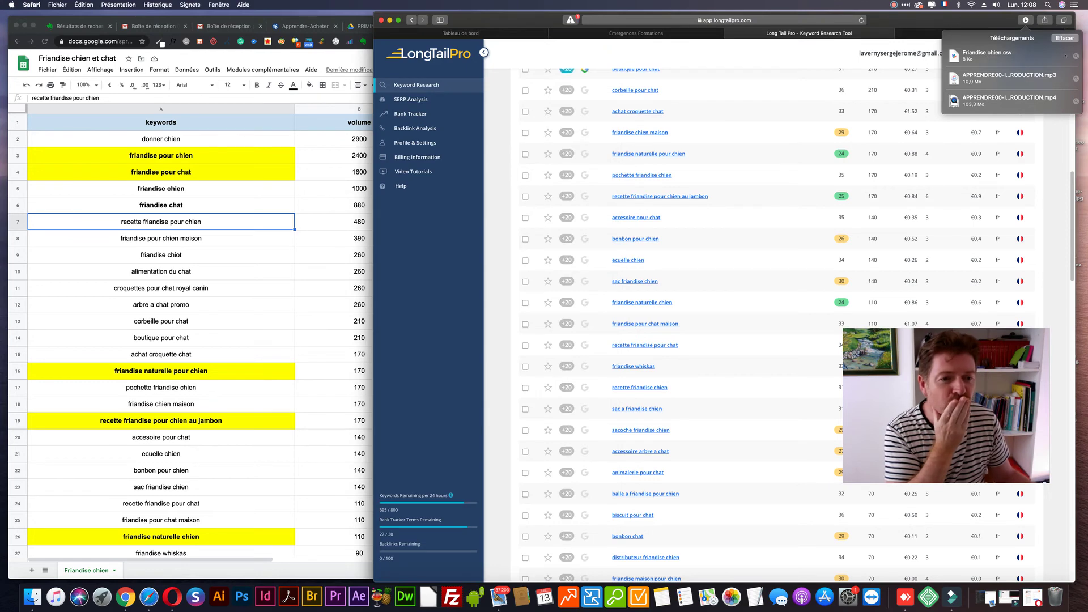
pyautogui.moveTo(977, 18)
pyautogui.mouseDown()
pyautogui.moveTo(850, 19)
pyautogui.moveTo(983, 15)
pyautogui.mouseUp()
pyautogui.moveTo(381, 10); pyautogui.dragTo(255, 19)
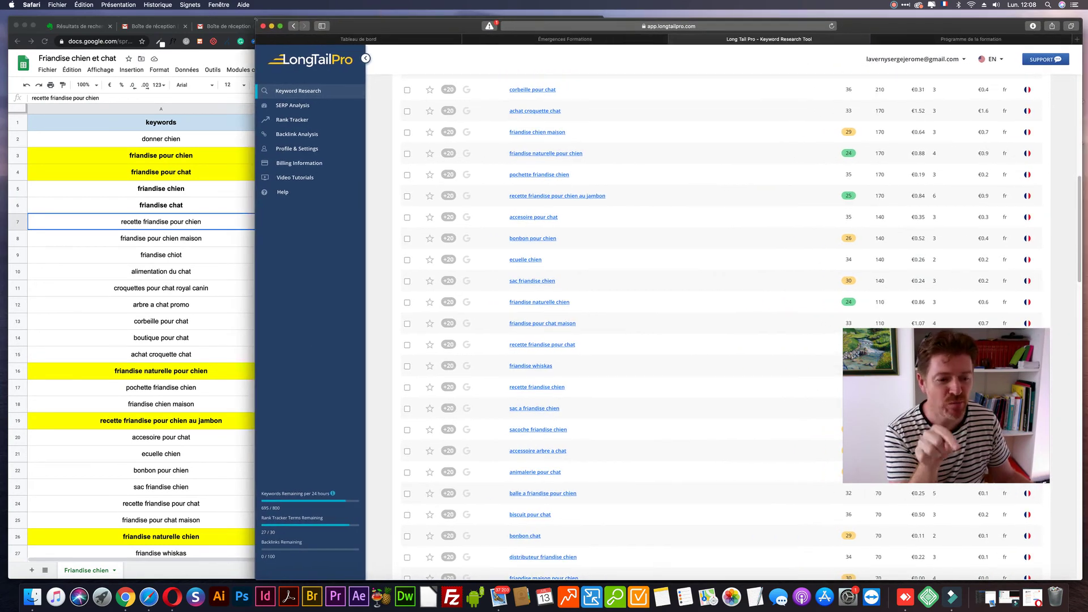
pyautogui.scroll(-5, 456, 115)
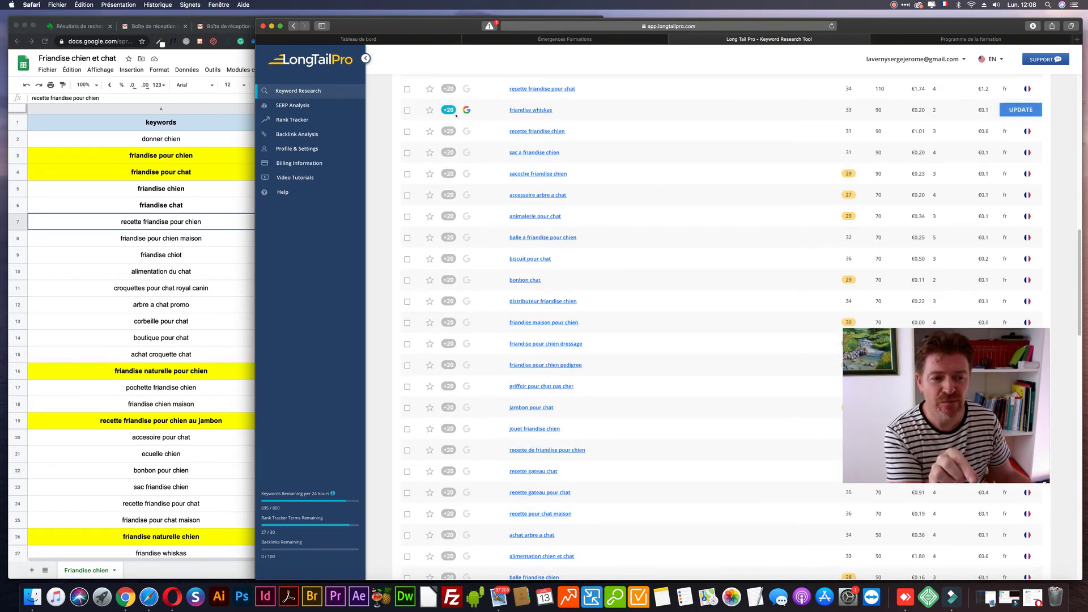
pyautogui.scroll(5, 464, 130)
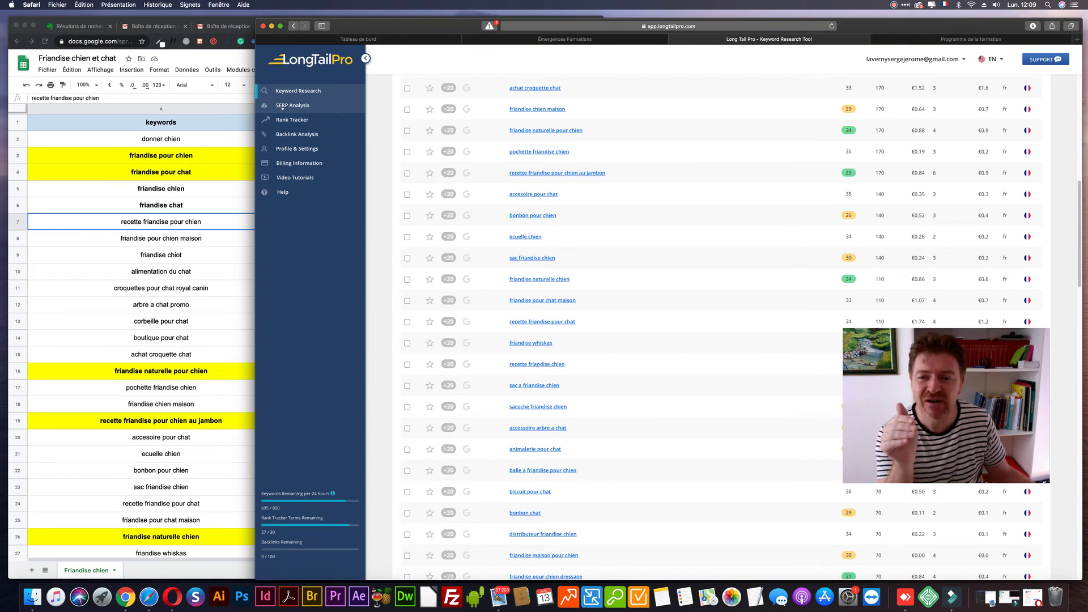
# Step: View the SERP Analysis section, and open the PF3M Menuiseries project in the Rank Tracker to see its keyword rankings
pyautogui.click(282, 106)
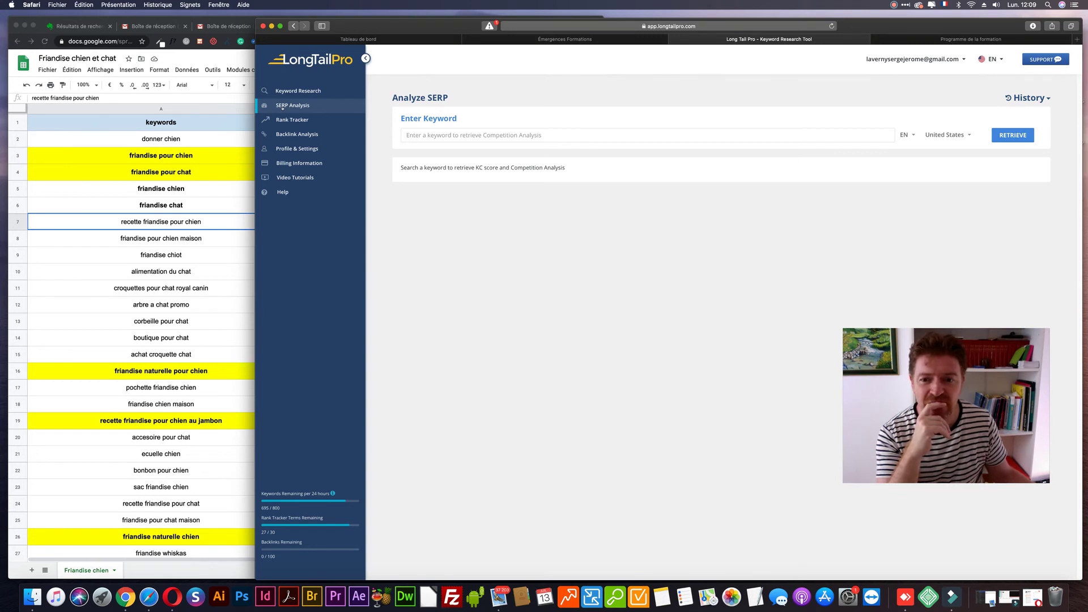
pyautogui.click(287, 119)
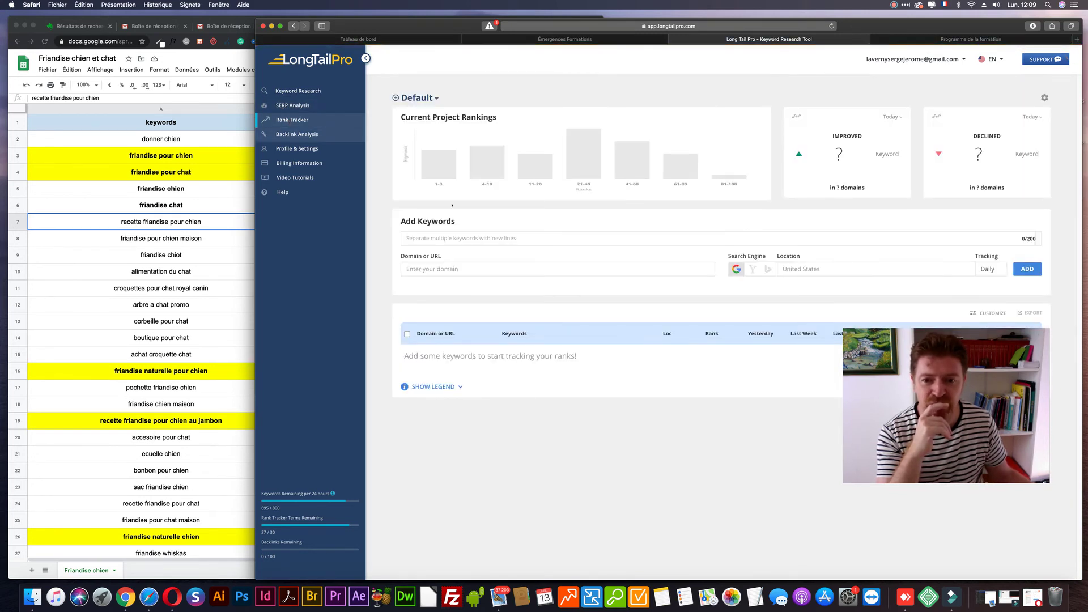
pyautogui.click(436, 98)
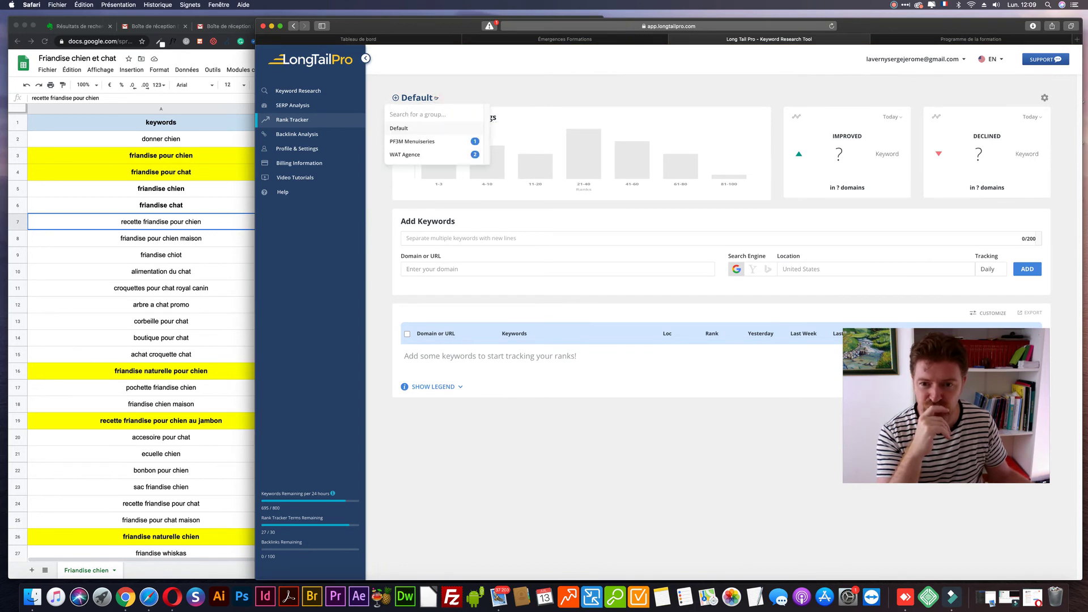
pyautogui.click(417, 142)
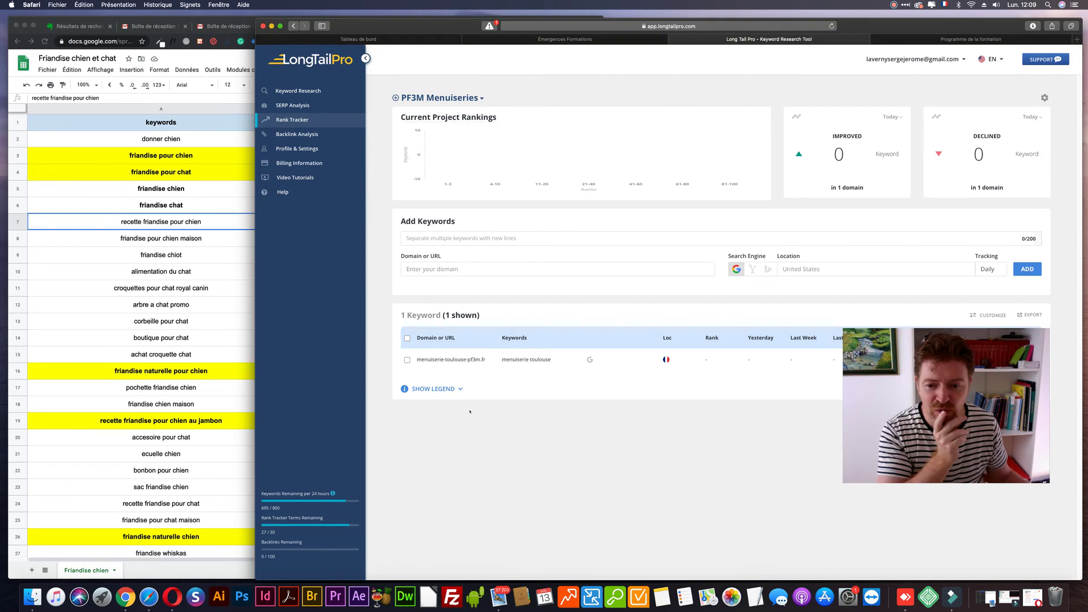
pyautogui.moveTo(946, 397); pyautogui.dragTo(946, 493)
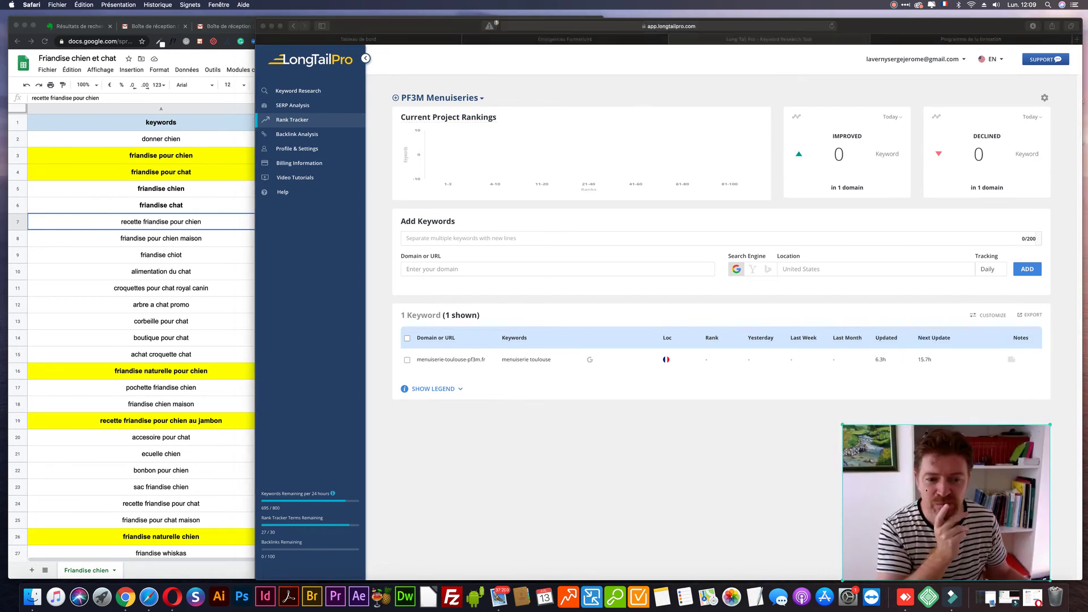
# Step: Switch the Rank Tracker to the WAT Agence project and look over its tracked keyword rankings
pyautogui.click(481, 98)
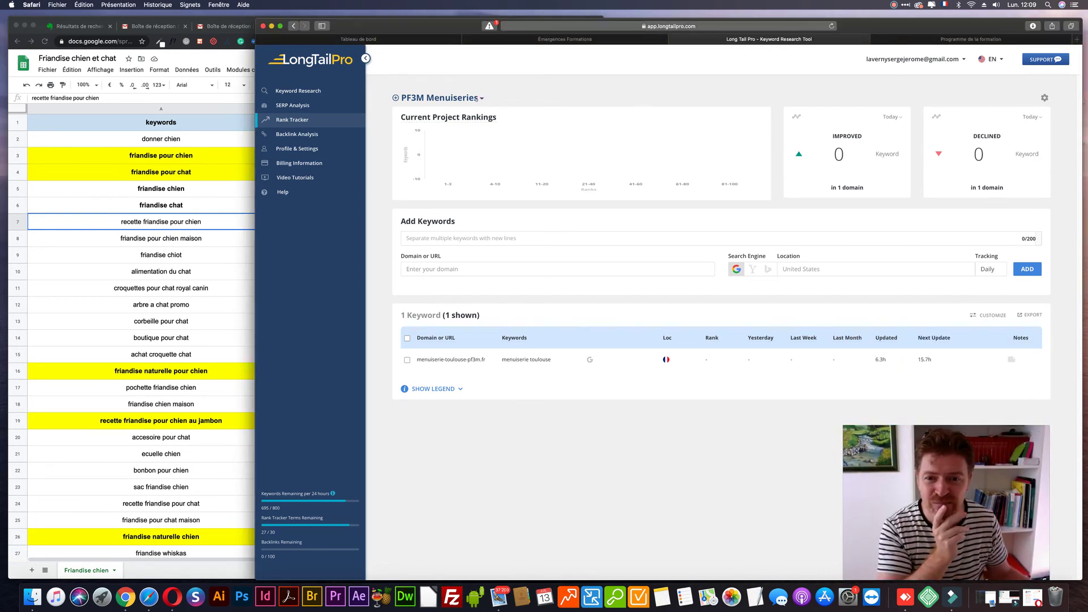
pyautogui.click(481, 98)
pyautogui.click(421, 156)
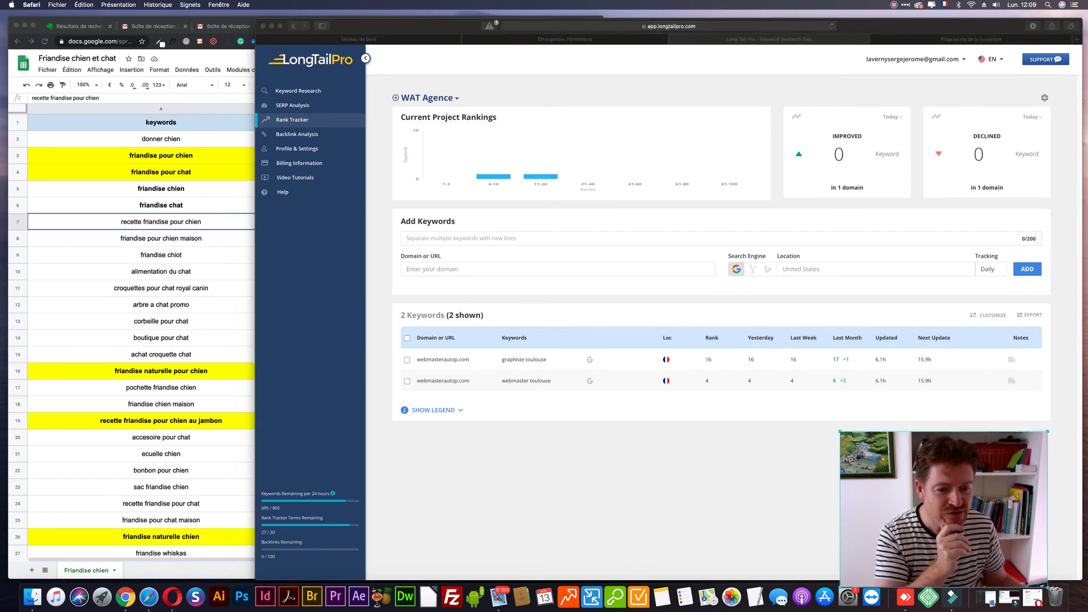
pyautogui.click(840, 395)
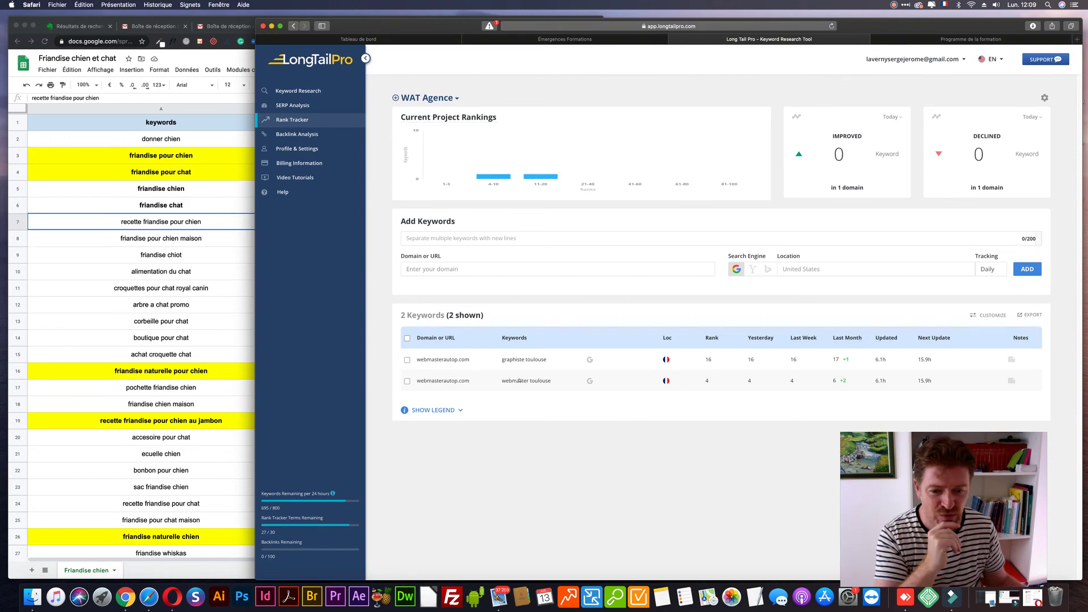
# Step: View the monthly rank history of the keywords webmaster toulouse and graphiste toulouse, and close the history
pyautogui.click(838, 380)
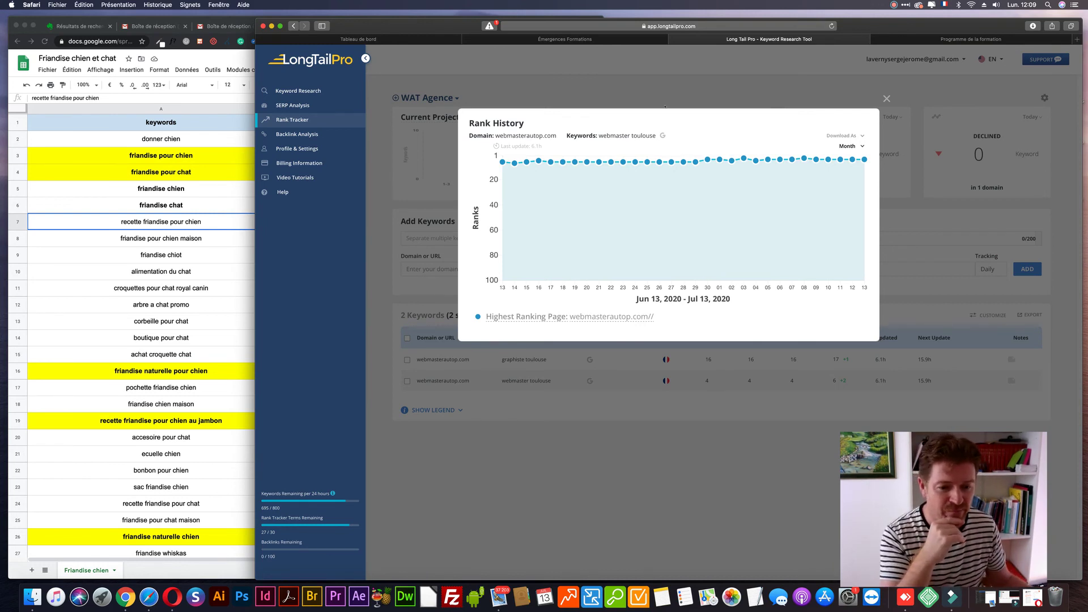
pyautogui.click(765, 355)
pyautogui.click(837, 359)
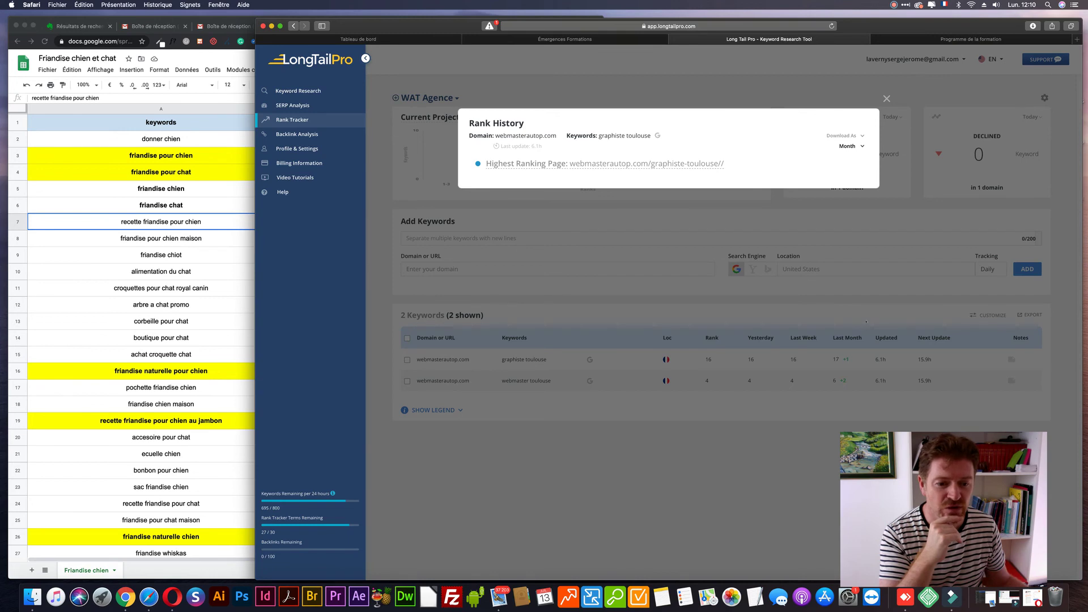
pyautogui.click(895, 241)
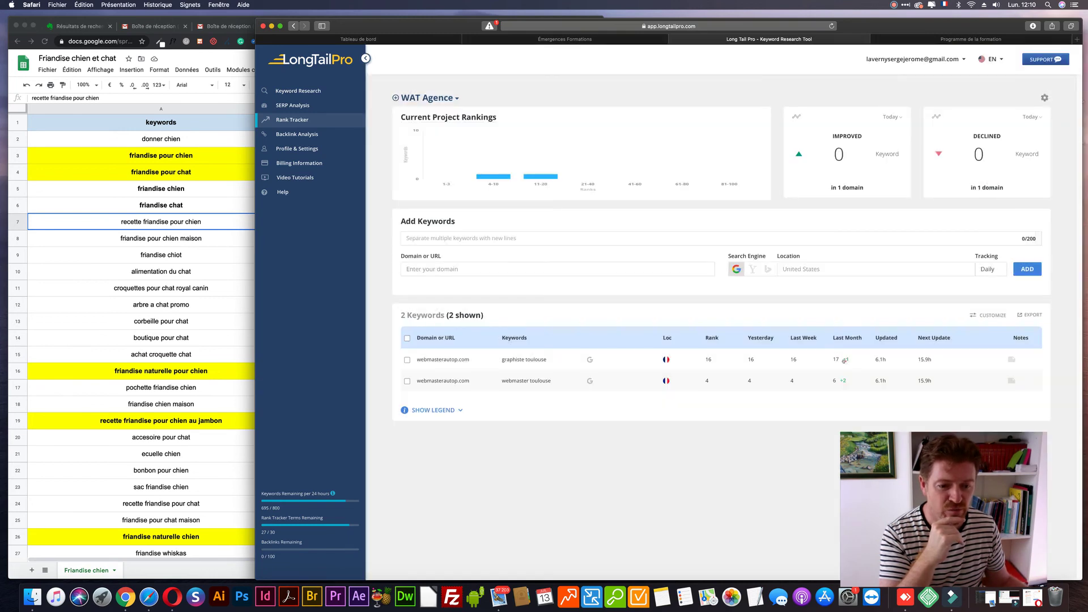
pyautogui.click(839, 359)
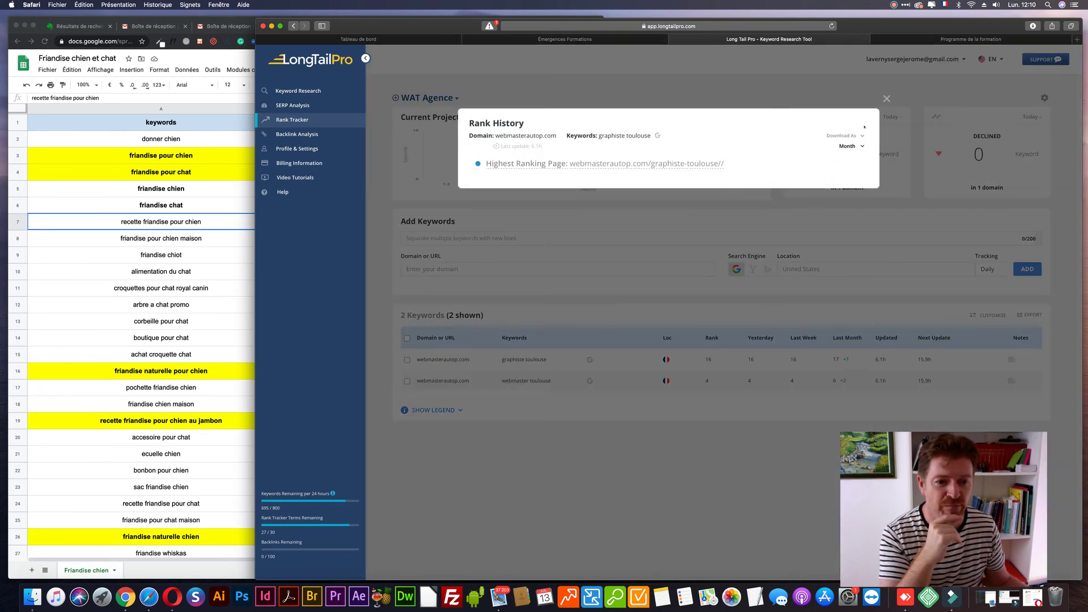
pyautogui.click(886, 98)
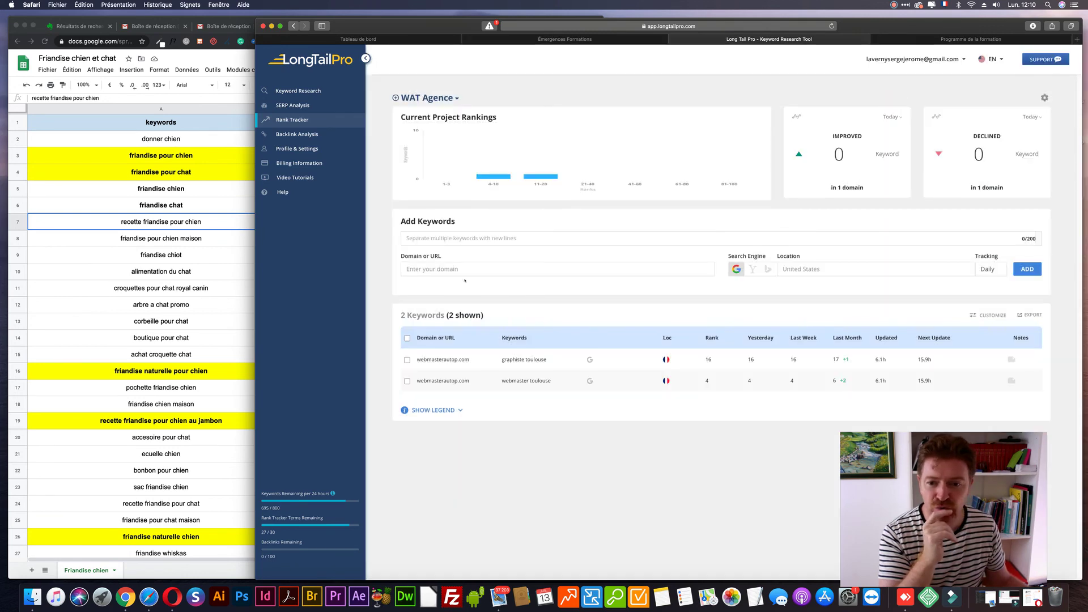
# Step: Return the Rank Tracker to the PF3M Menuiseries project
pyautogui.click(451, 98)
pyautogui.click(469, 140)
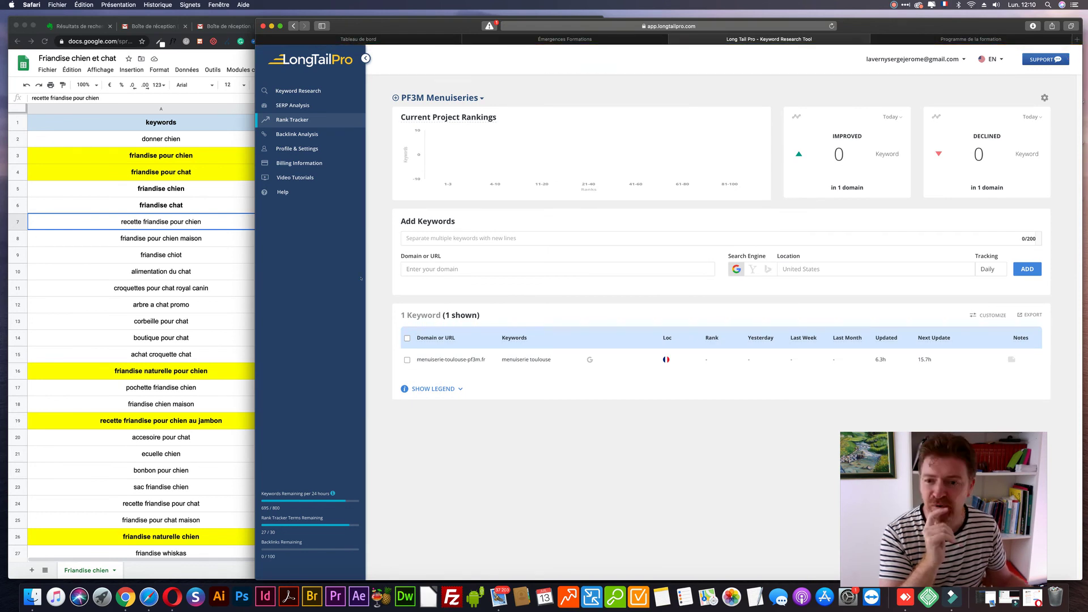
# Step: View the Backlink Analysis section and go back to the Friandise chien project's keyword research list
pyautogui.click(295, 134)
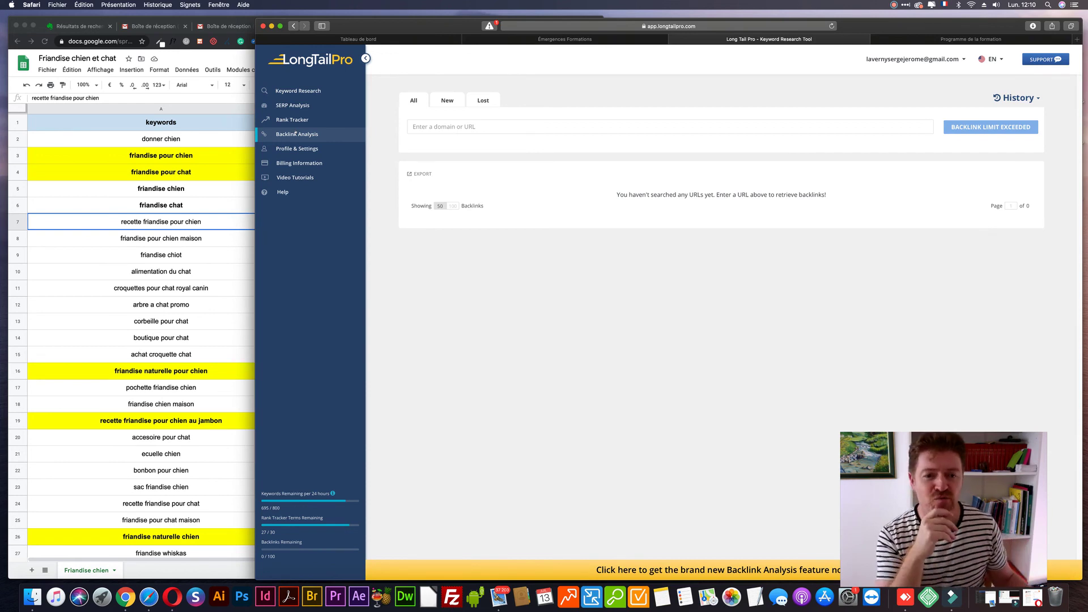
pyautogui.click(299, 91)
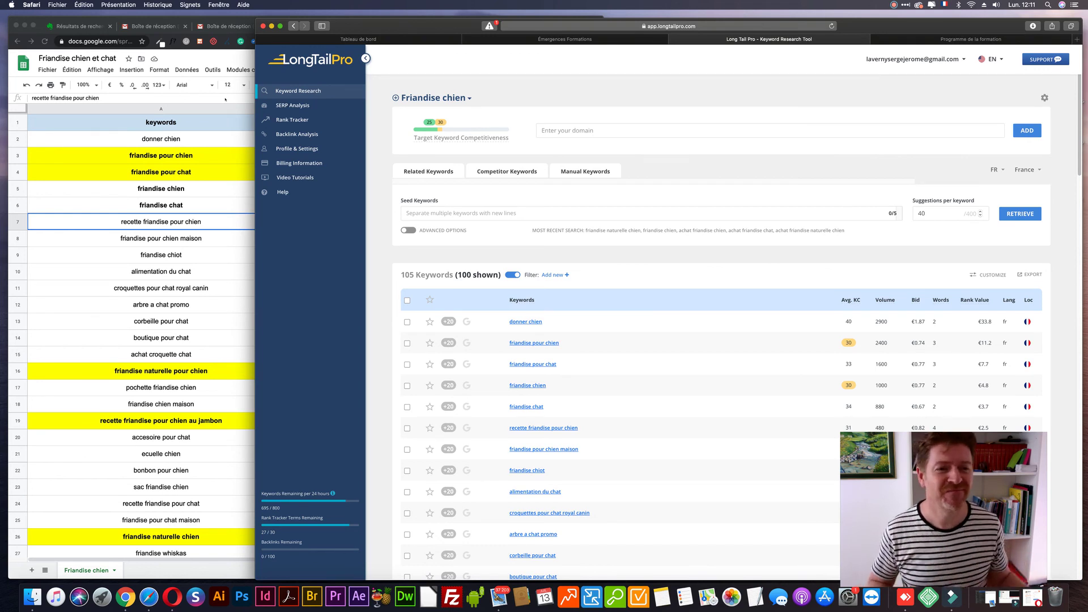
pyautogui.click(894, 5)
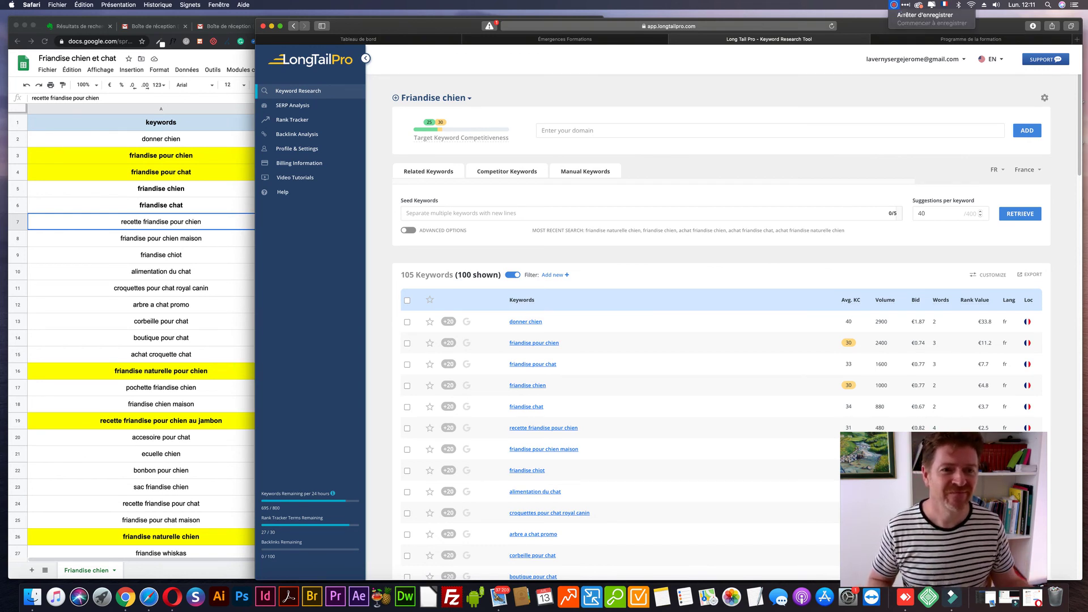